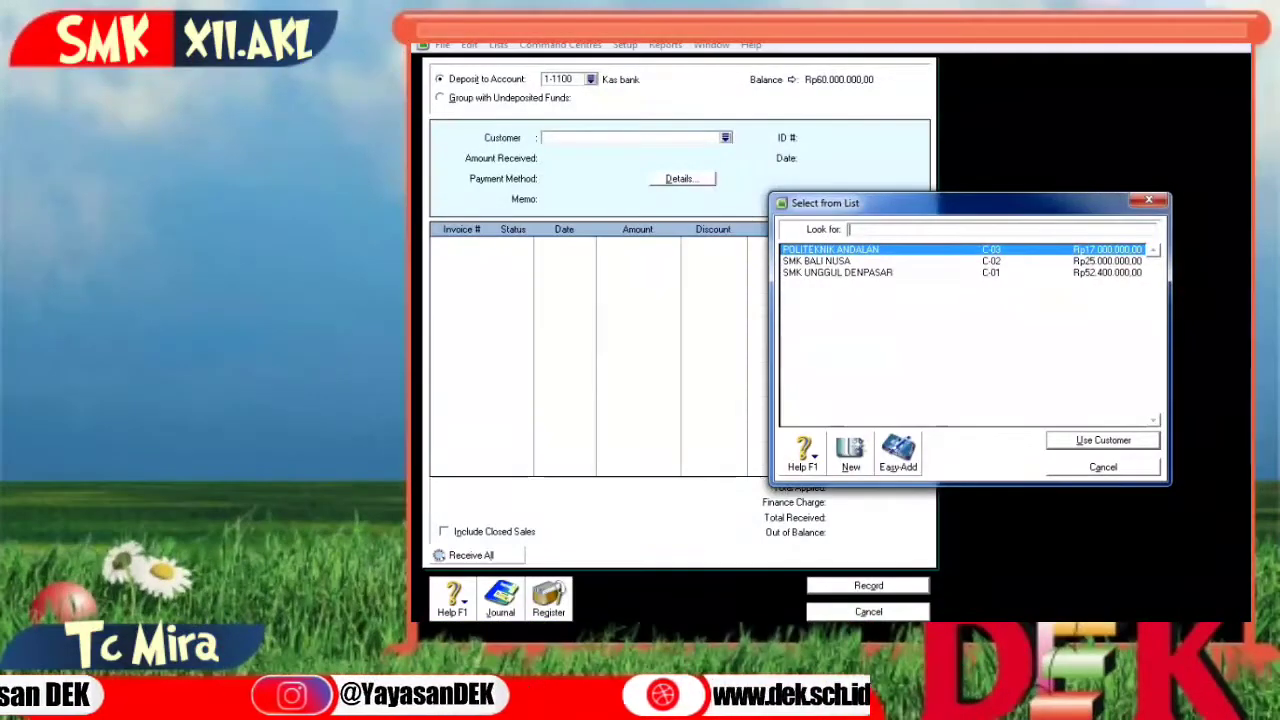
# Step: Select customer SMK BALI NUSA for the received payment, with ID number BKM12-1 and date 7/12/2013
pyautogui.click(817, 261)
pyautogui.click(1103, 440)
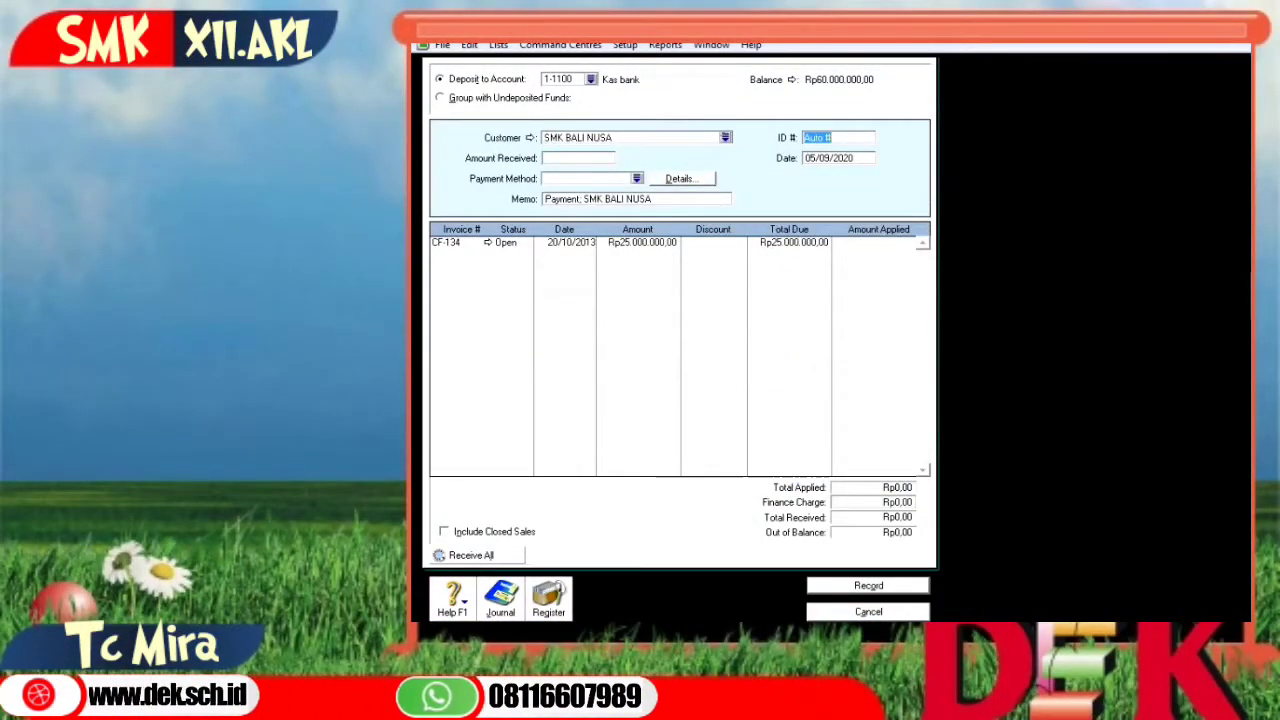
pyautogui.write('BKM')
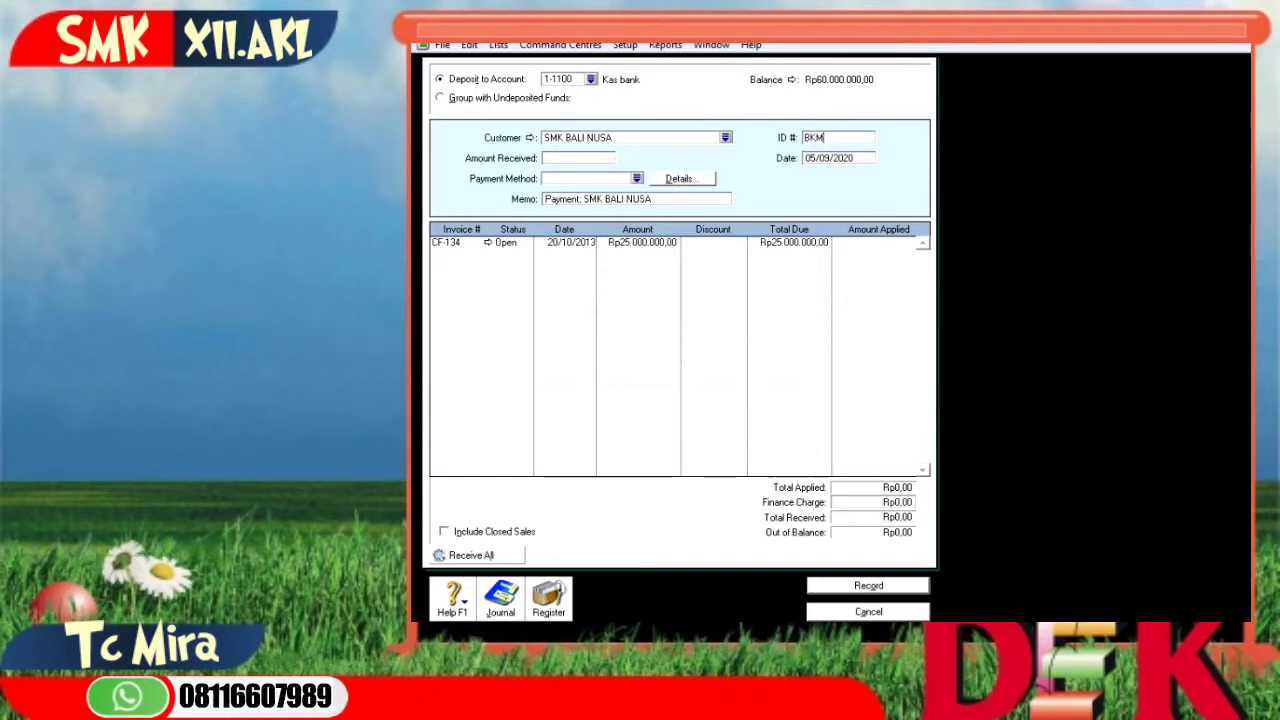
pyautogui.write('12-1')
pyautogui.press('Tab')
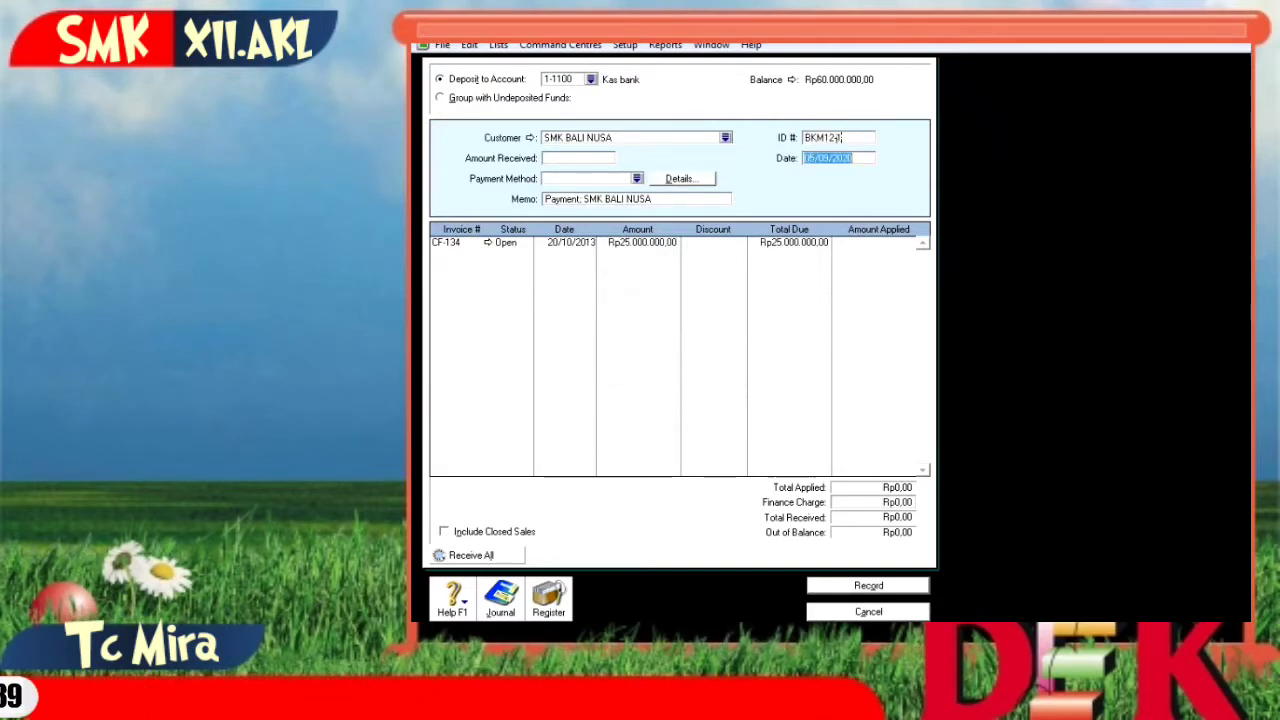
pyautogui.write('3/')
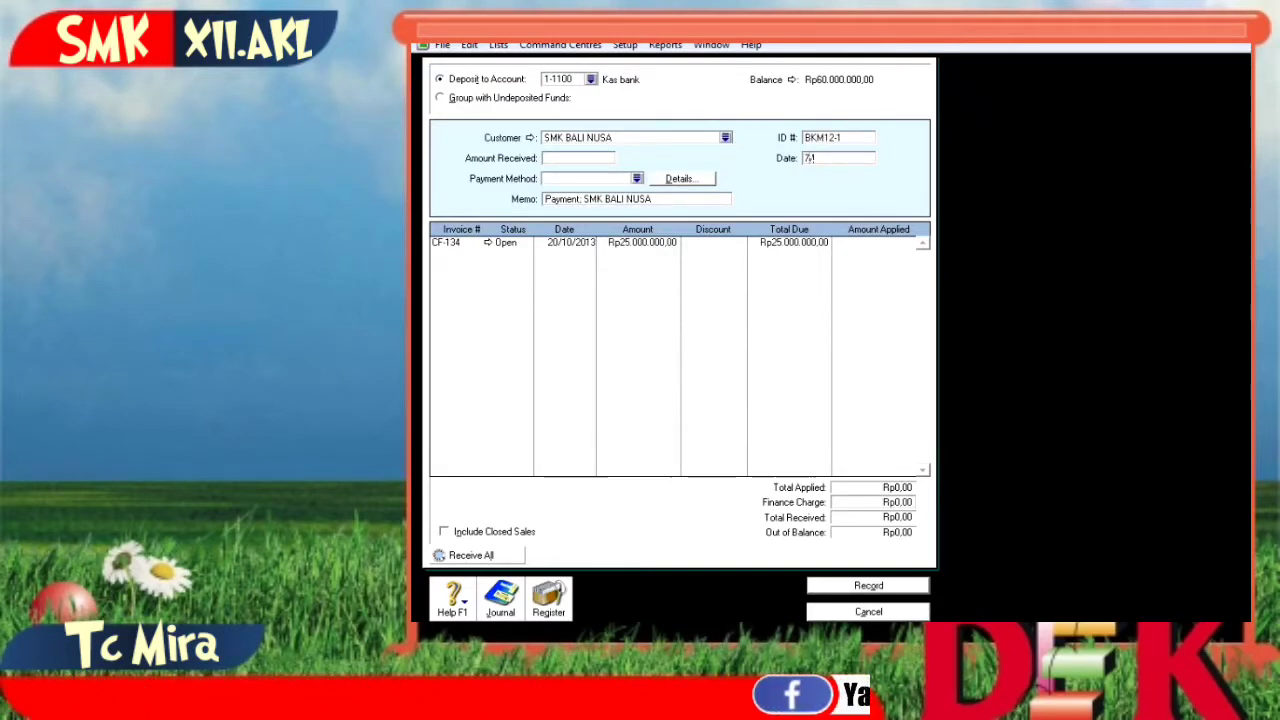
pyautogui.write('12/2')
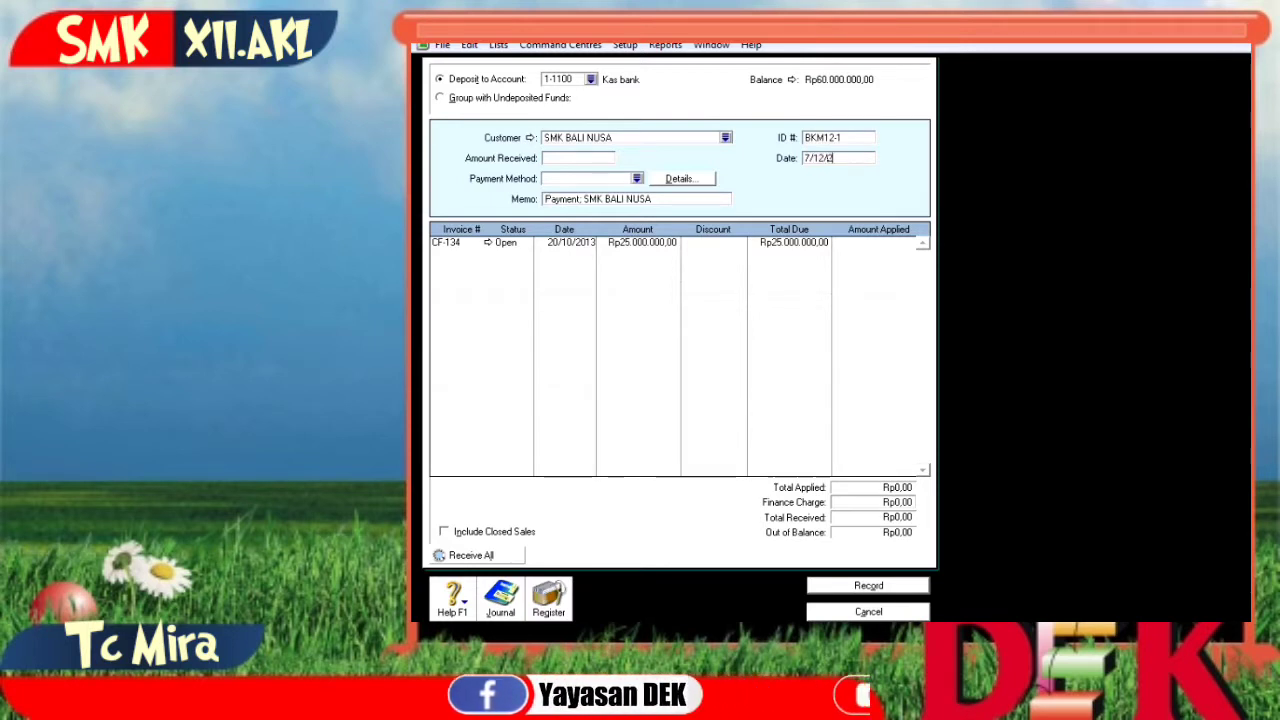
pyautogui.write('013')
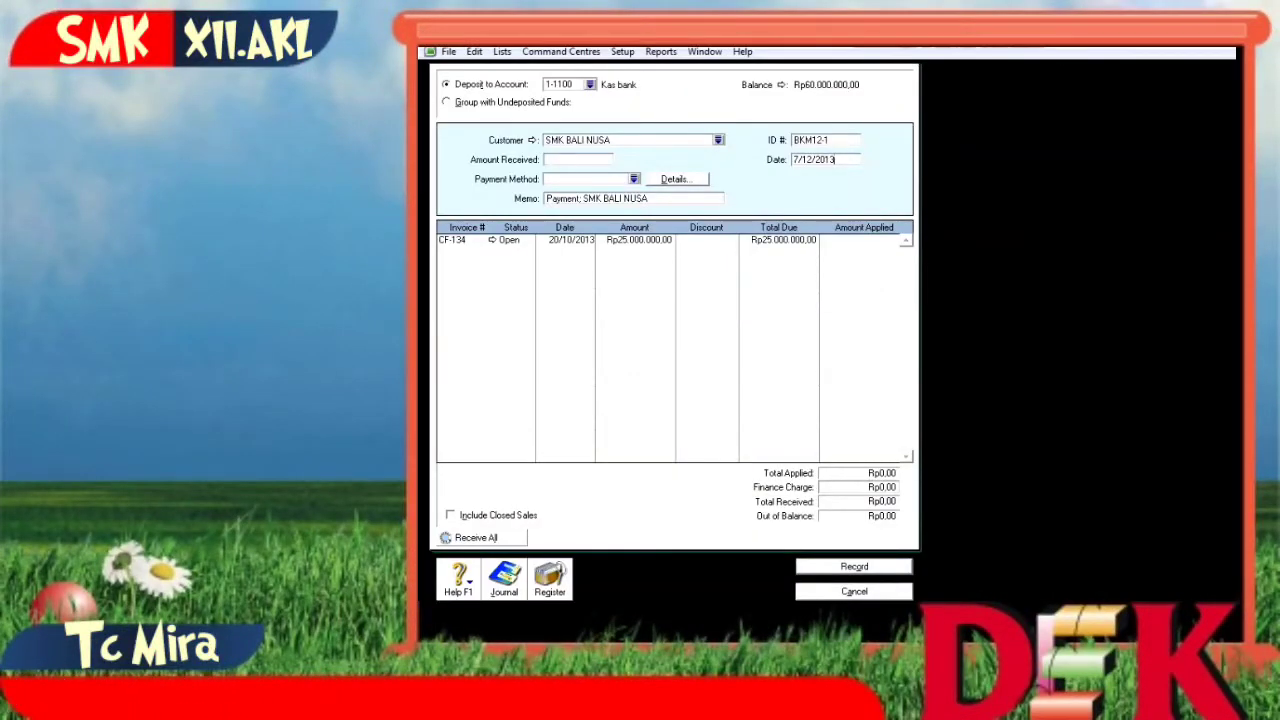
pyautogui.press('Tab')
# Step: Enter 25.250.000 as the amount received from SMK BALI NUSA
pyautogui.write('25')
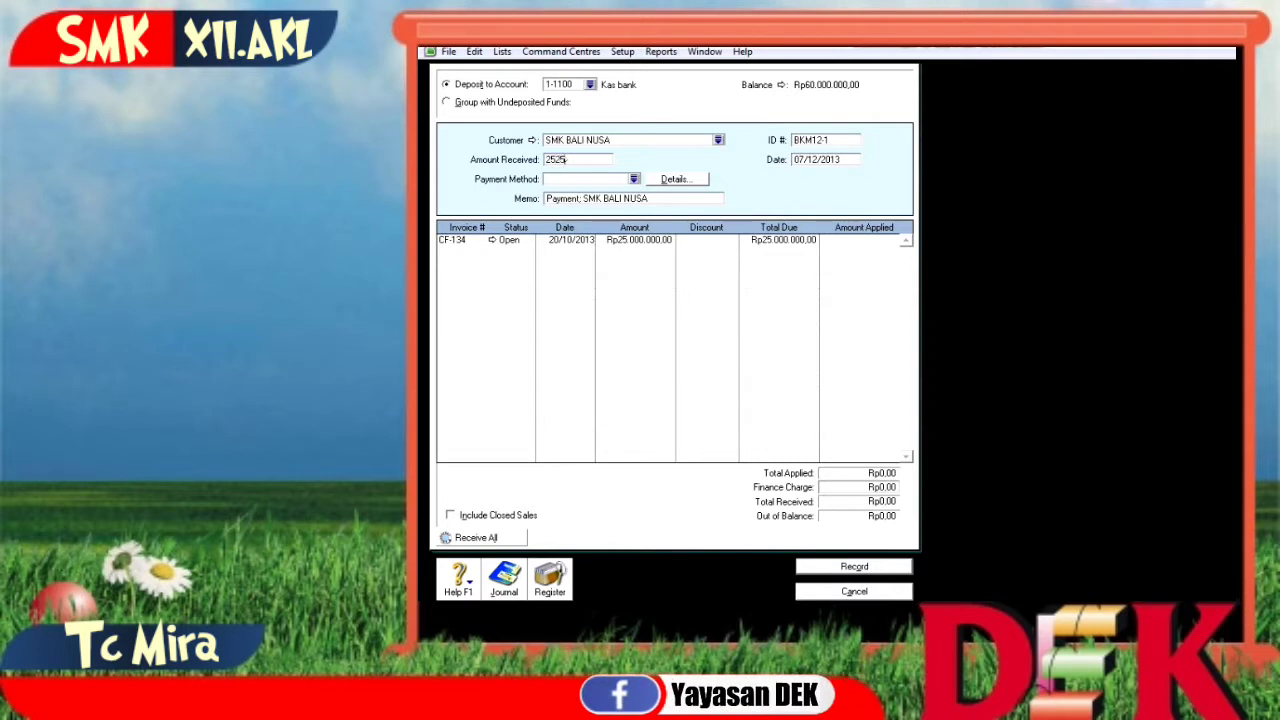
pyautogui.write('.250.000')
pyautogui.press('Tab')
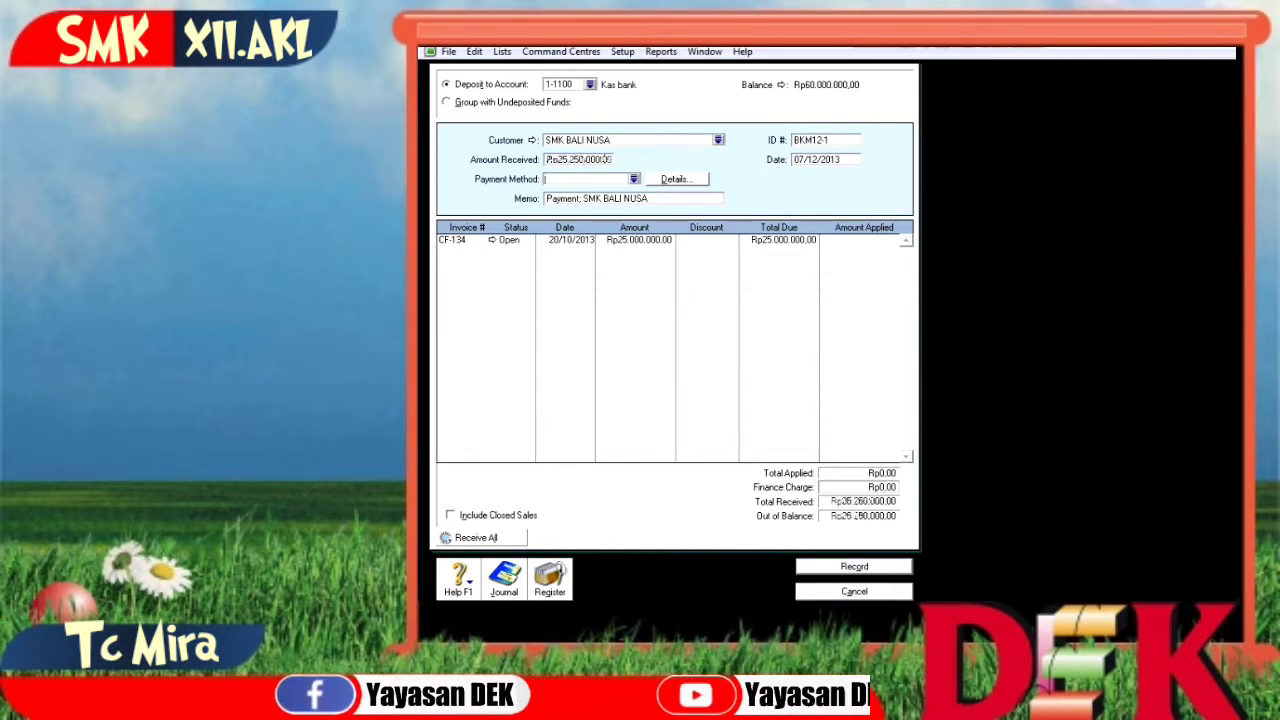
# Step: Apply Rp25.000.000 to invoice CF-134 with a Rp250.000 finance charge, and record the customer payment
pyautogui.press('Tab')
pyautogui.press('Tab')
pyautogui.press('Tab')
pyautogui.press('Tab')
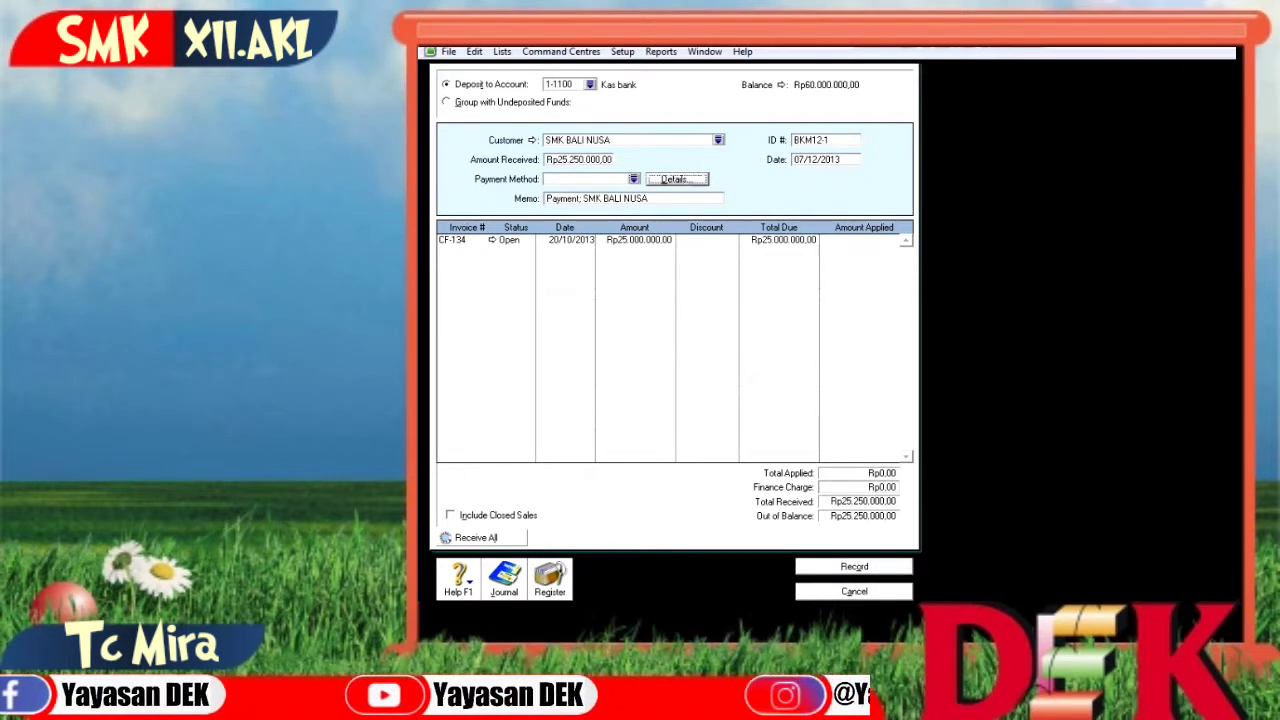
pyautogui.press('Tab')
pyautogui.press('Tab')
pyautogui.press('Tab')
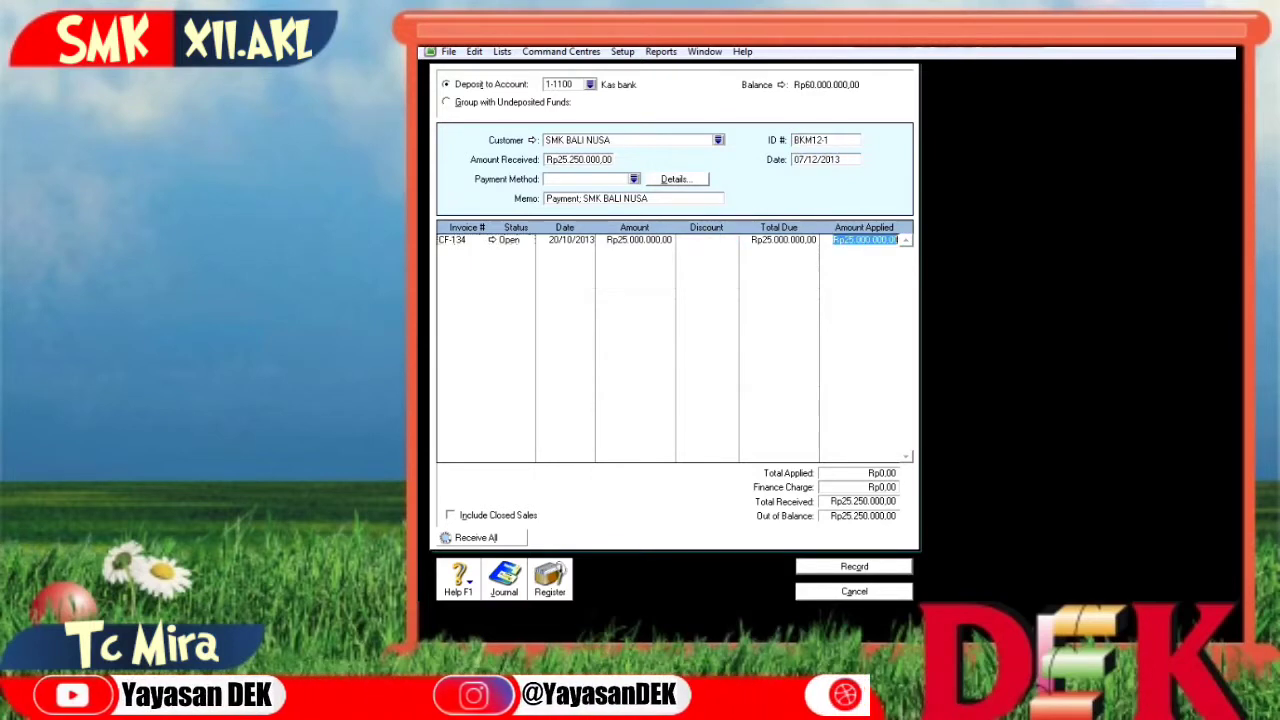
pyautogui.press('Tab')
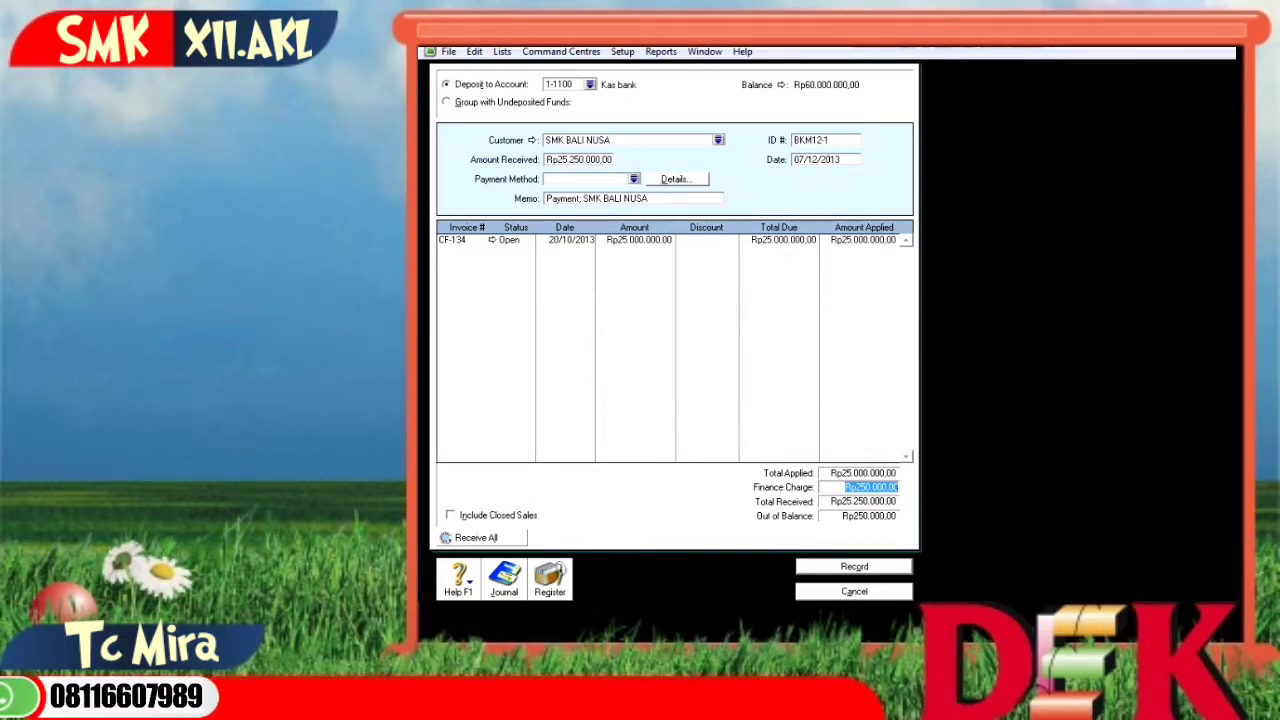
pyautogui.press('Tab')
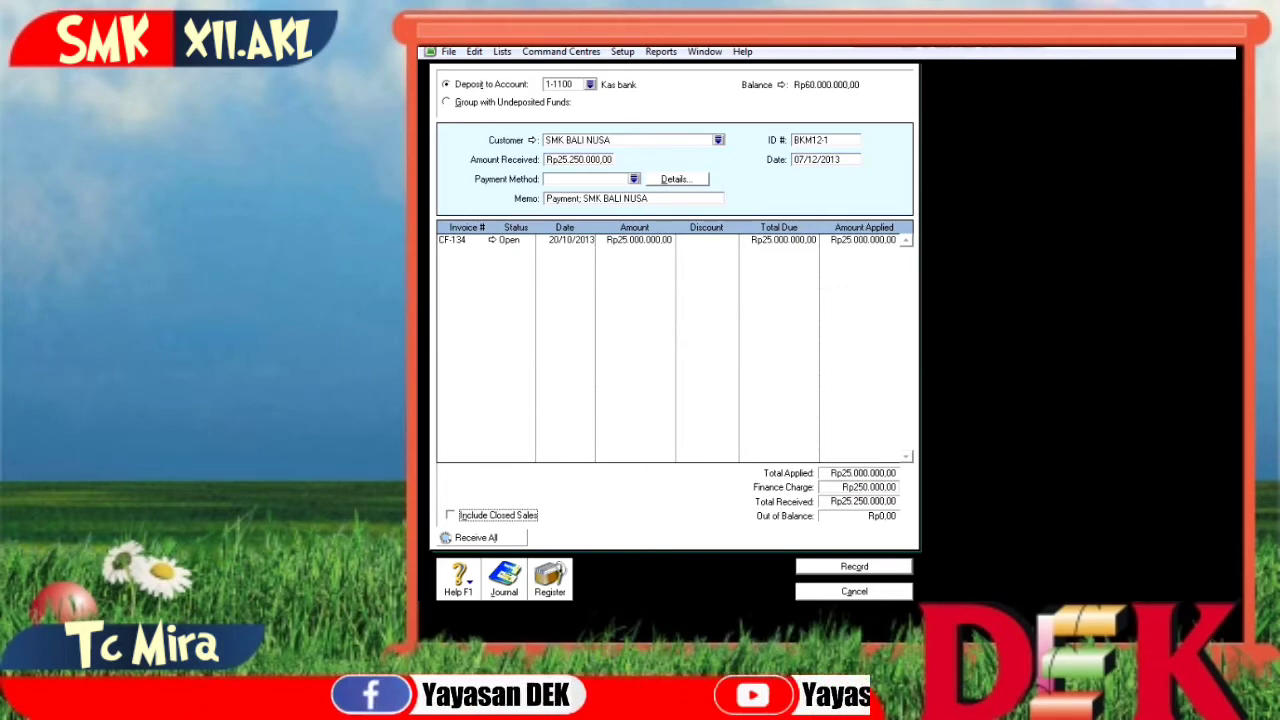
pyautogui.hotkey('ctrl', 'r')
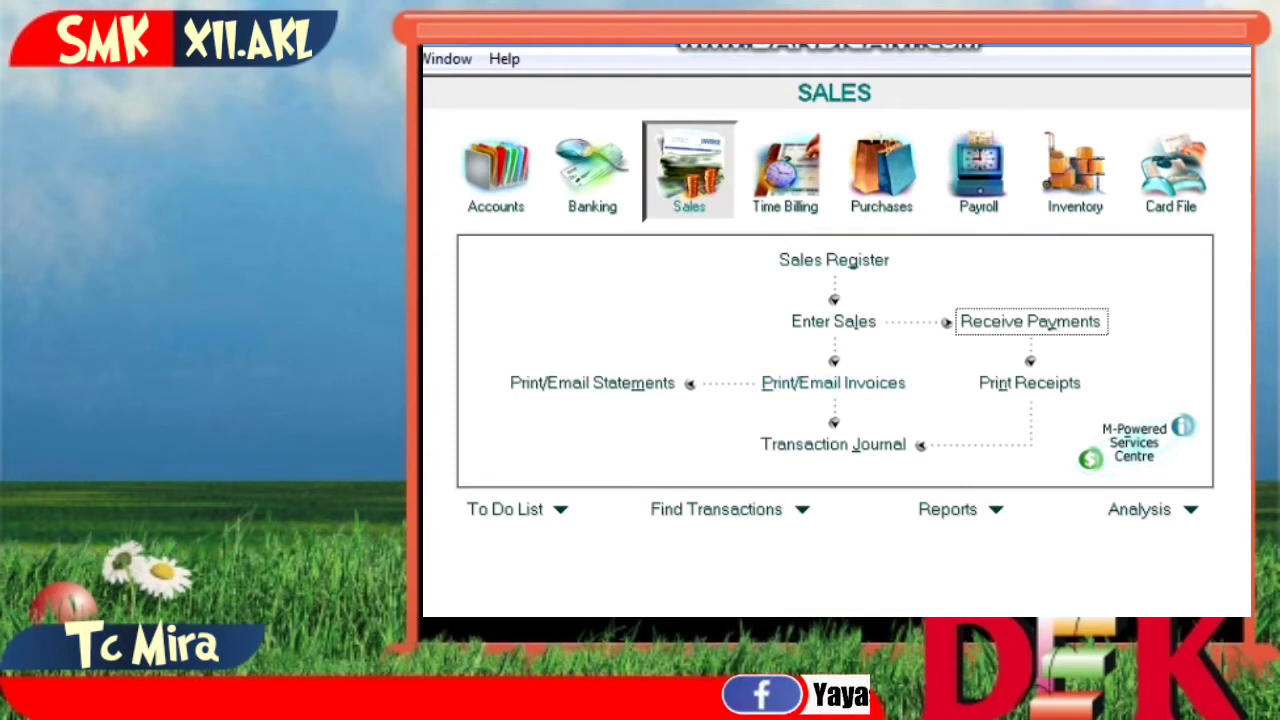
# Step: Start a Spend Money transaction in Banking and set the paying account to 1-1100 Kas bank
pyautogui.click(592, 175)
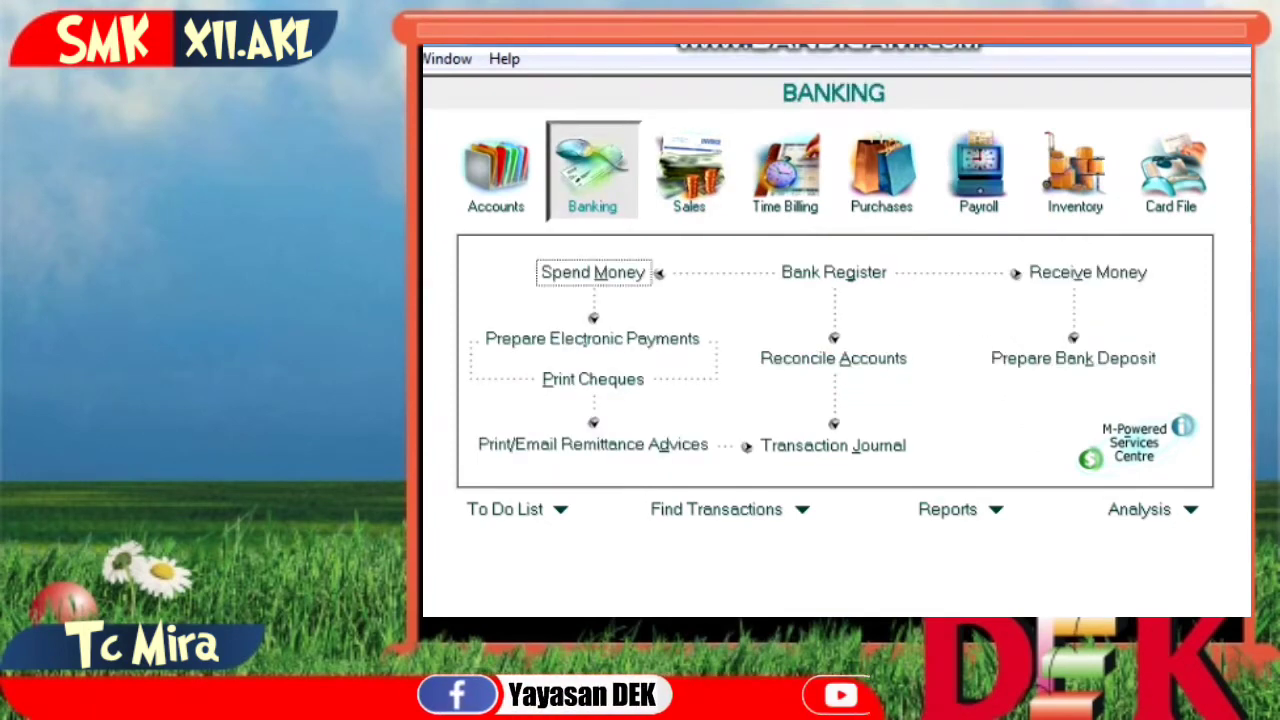
pyautogui.click(592, 272)
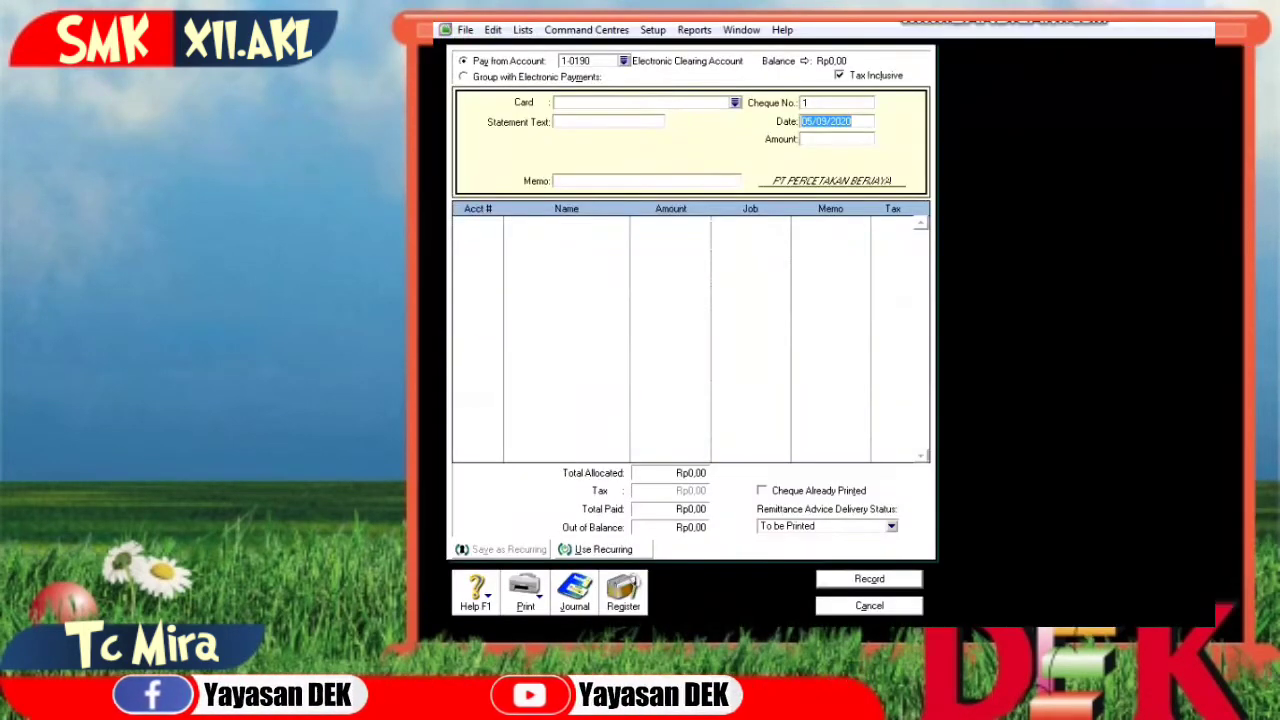
pyautogui.click(623, 61)
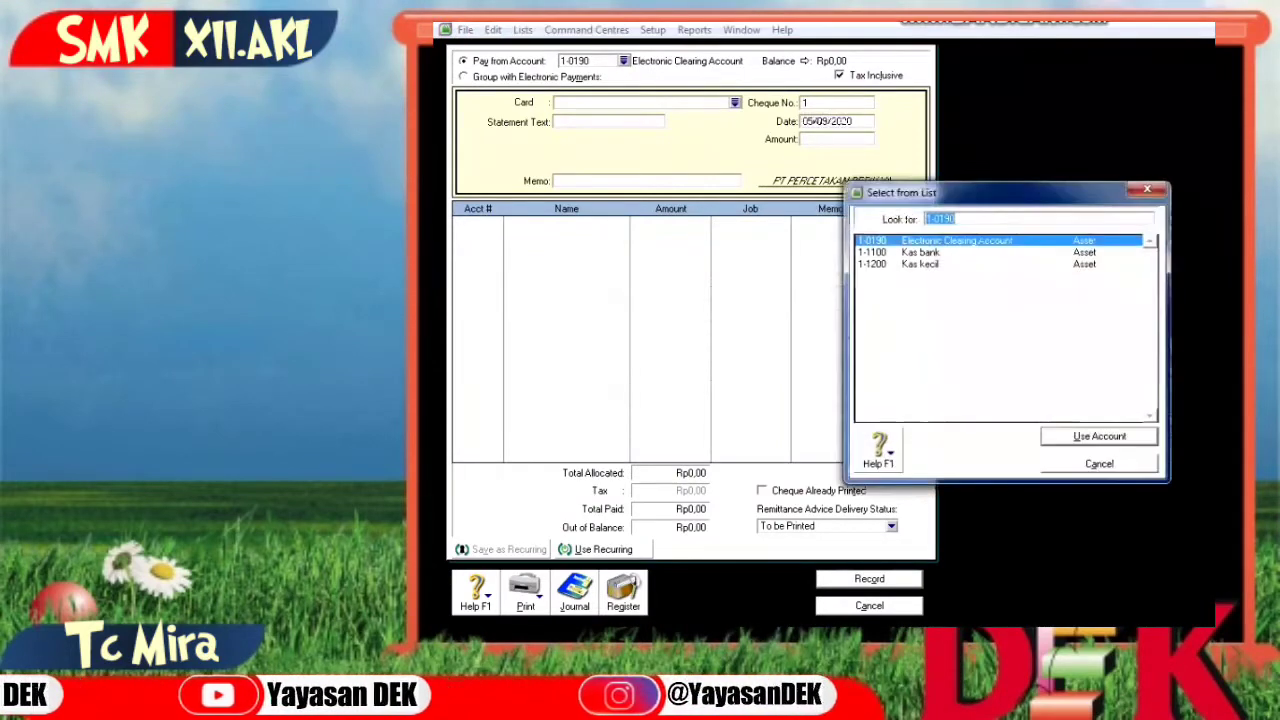
pyautogui.click(872, 252)
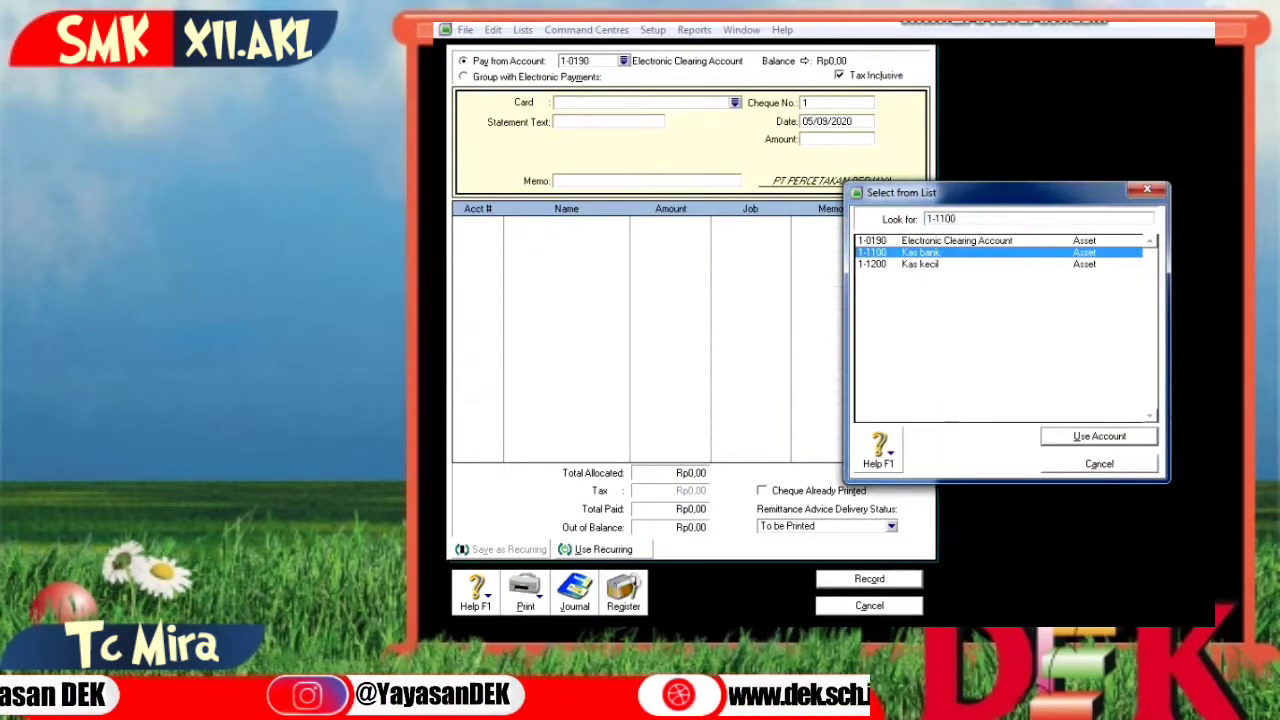
pyautogui.press('Return')
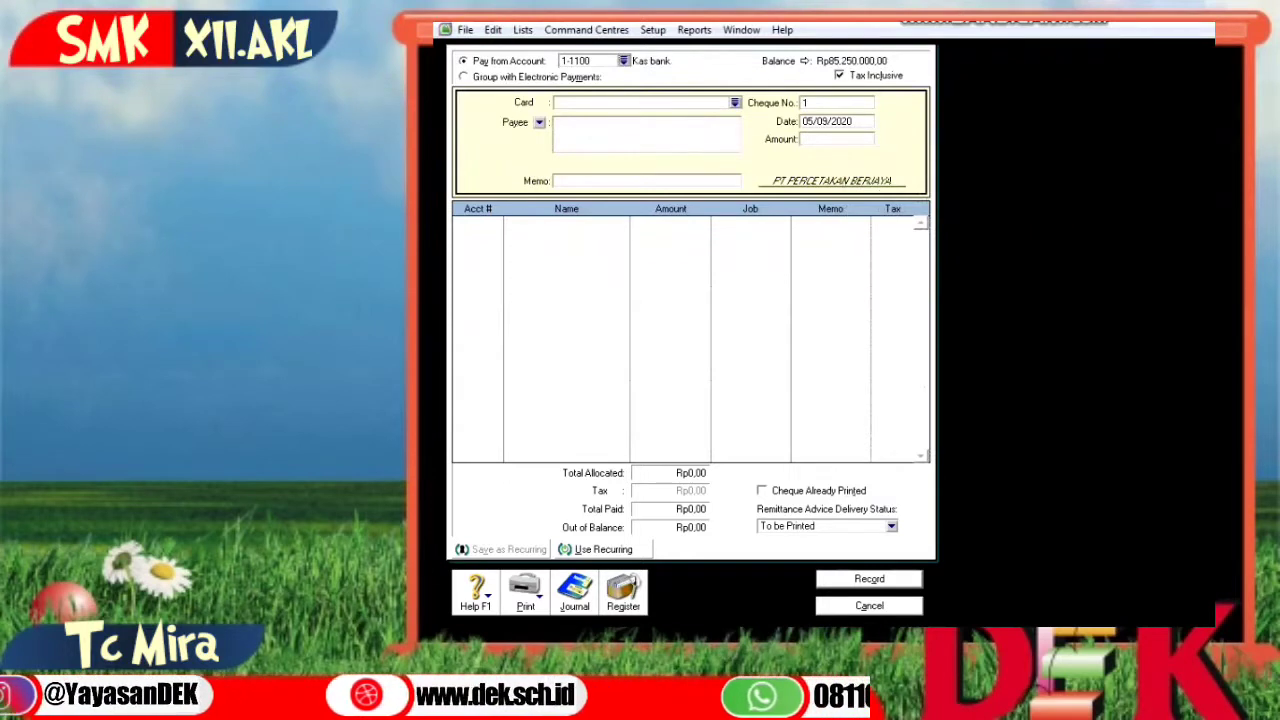
# Step: Set the cheque number to BKK12-1 and the payment date to 8/12/2013
pyautogui.click(836, 103)
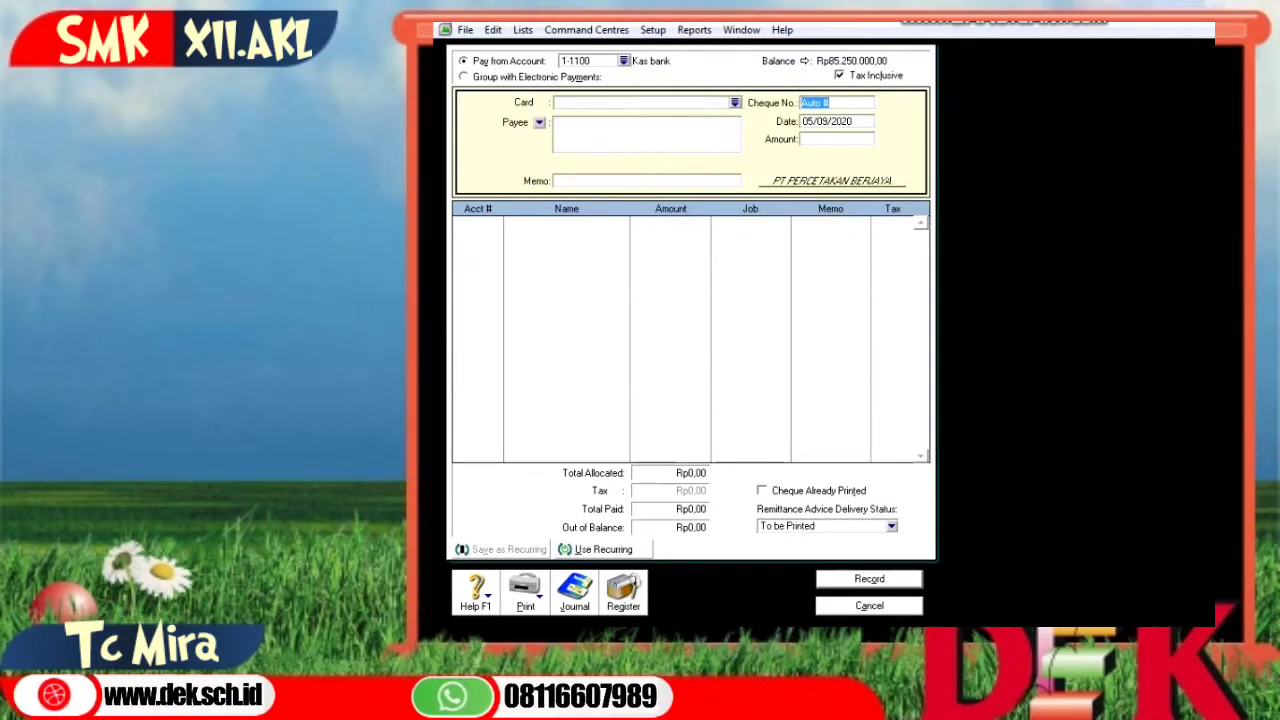
pyautogui.write('BKK')
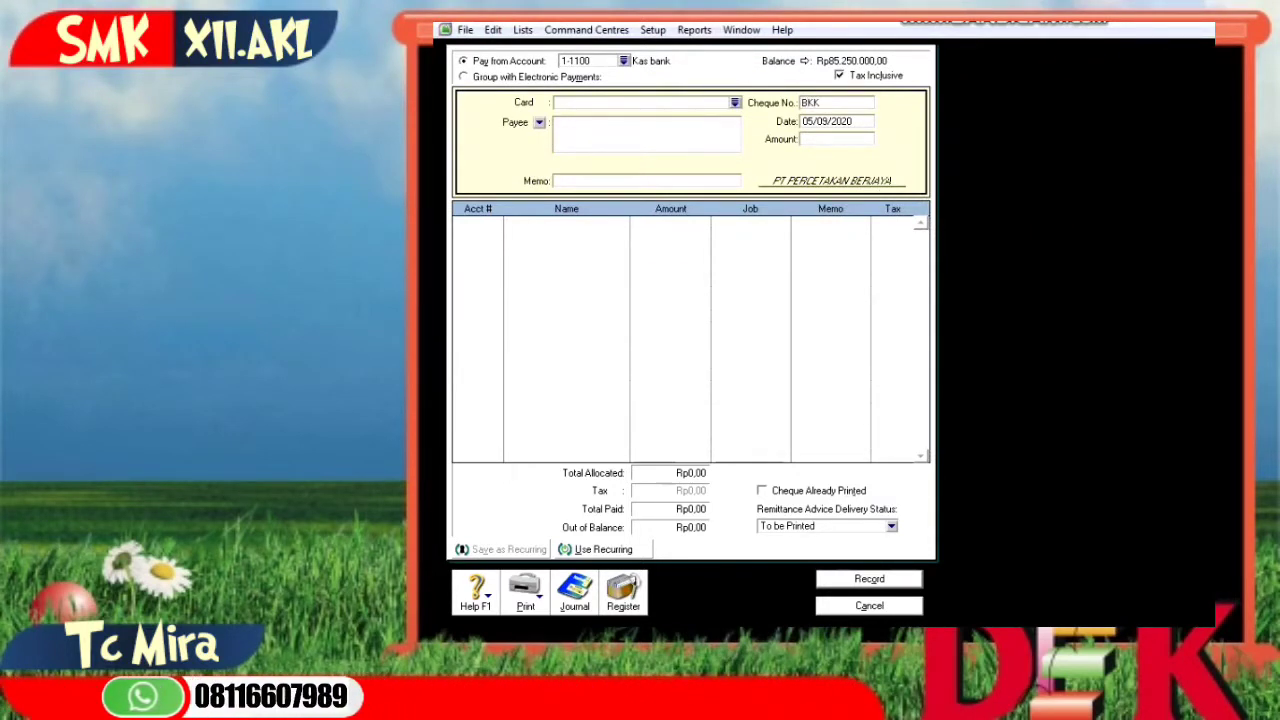
pyautogui.write('12-1')
pyautogui.press('Tab')
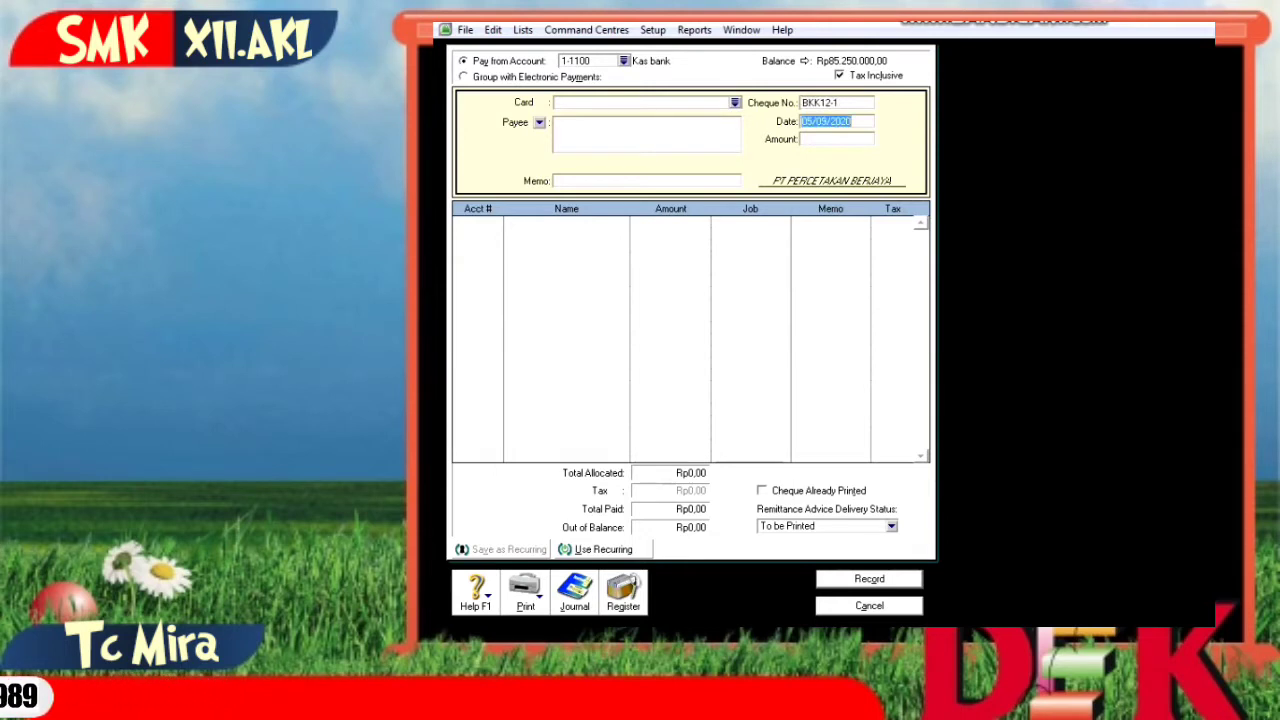
pyautogui.write('8/12/2')
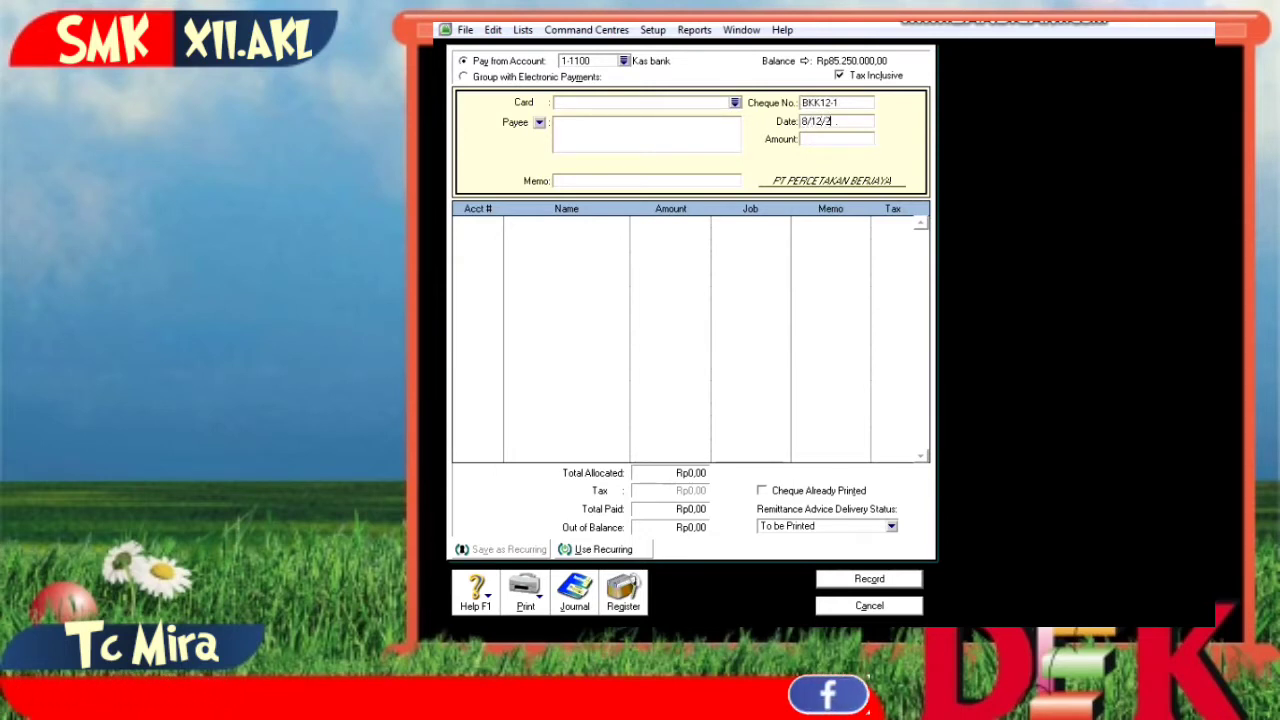
pyautogui.write('013')
pyautogui.press('Tab')
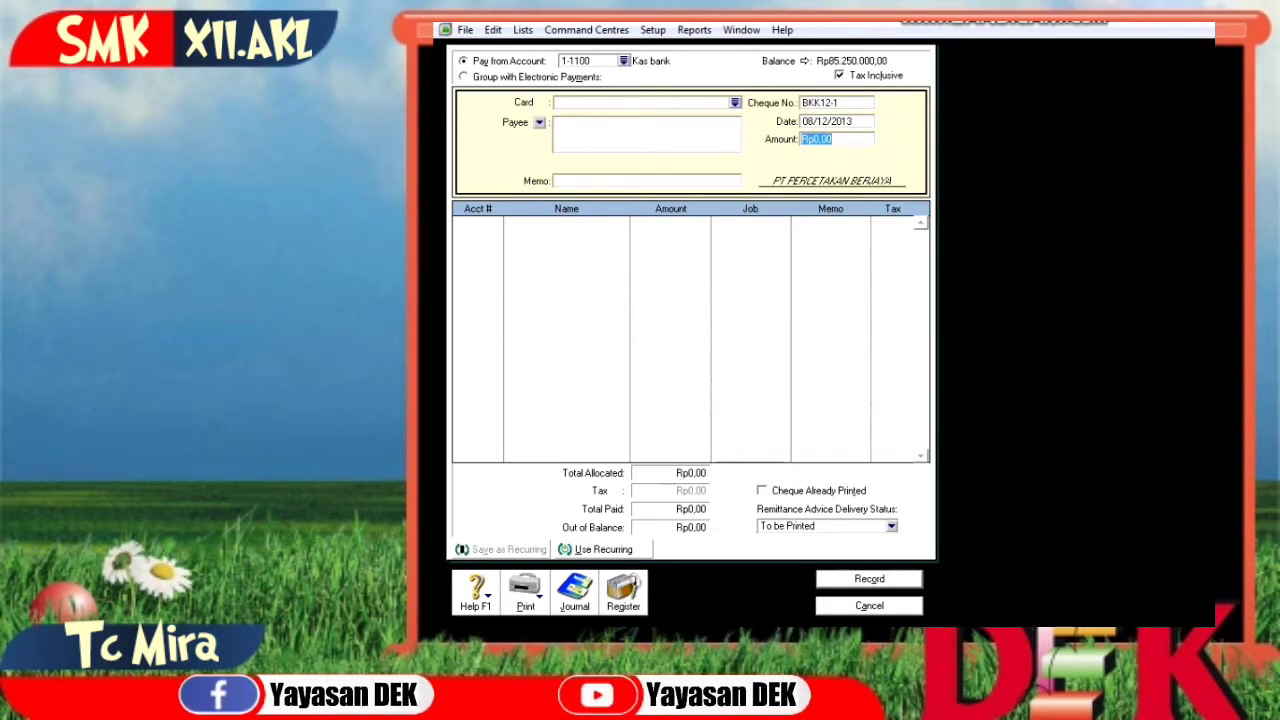
# Step: Set the payment amount to 7.600.000 and enter the memo PEMBAYARAN GAJI DAN UPAH BURUH
pyautogui.write('7.600.')
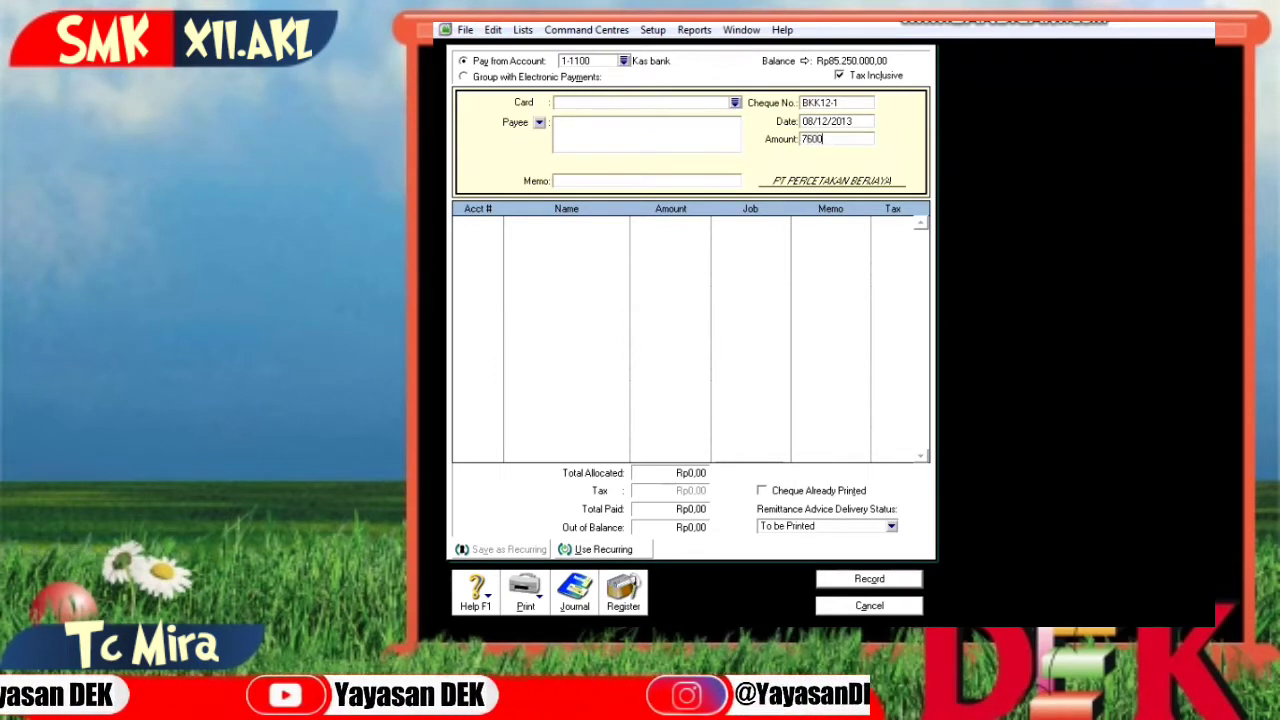
pyautogui.write('000')
pyautogui.press('Tab')
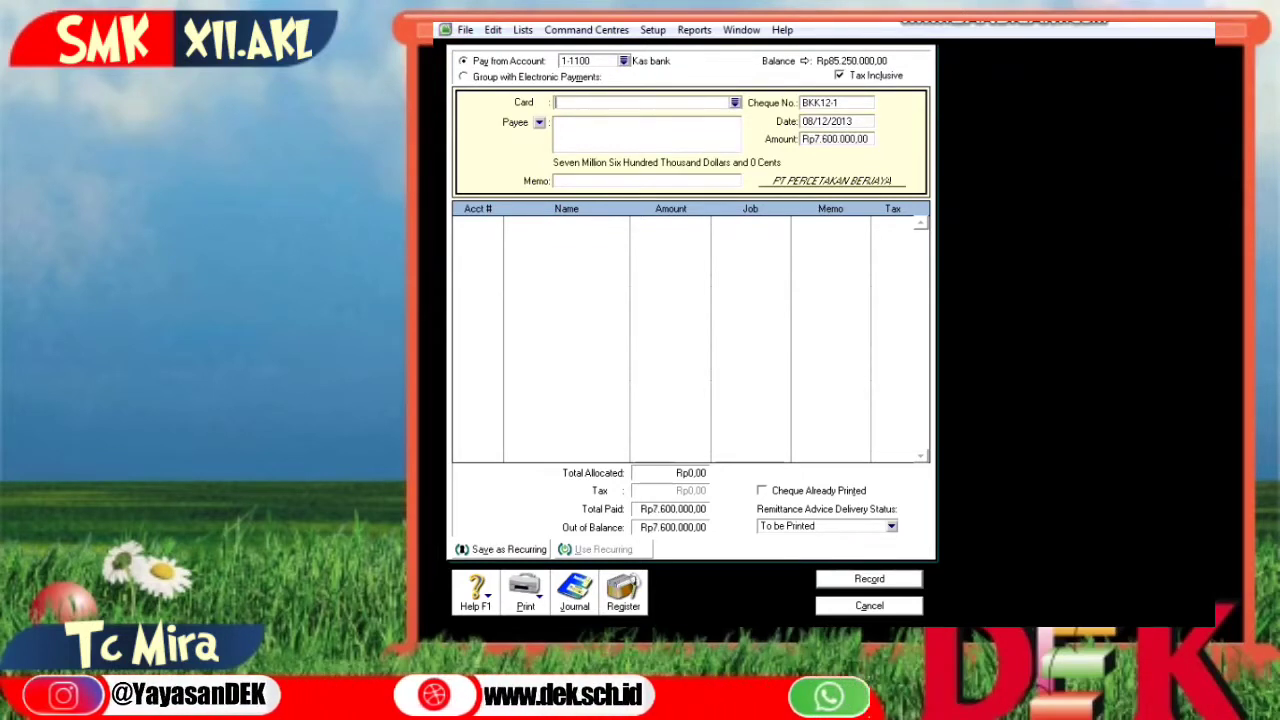
pyautogui.click(557, 181)
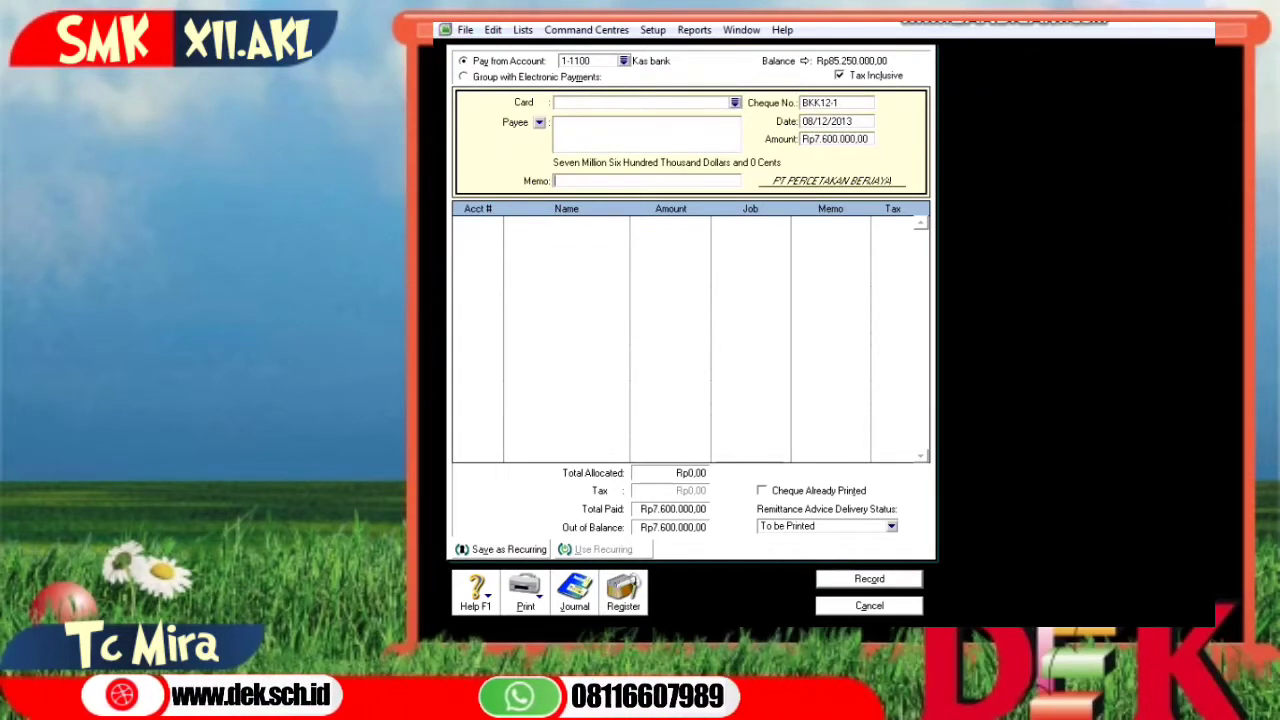
pyautogui.write('PEMBAYARAN')
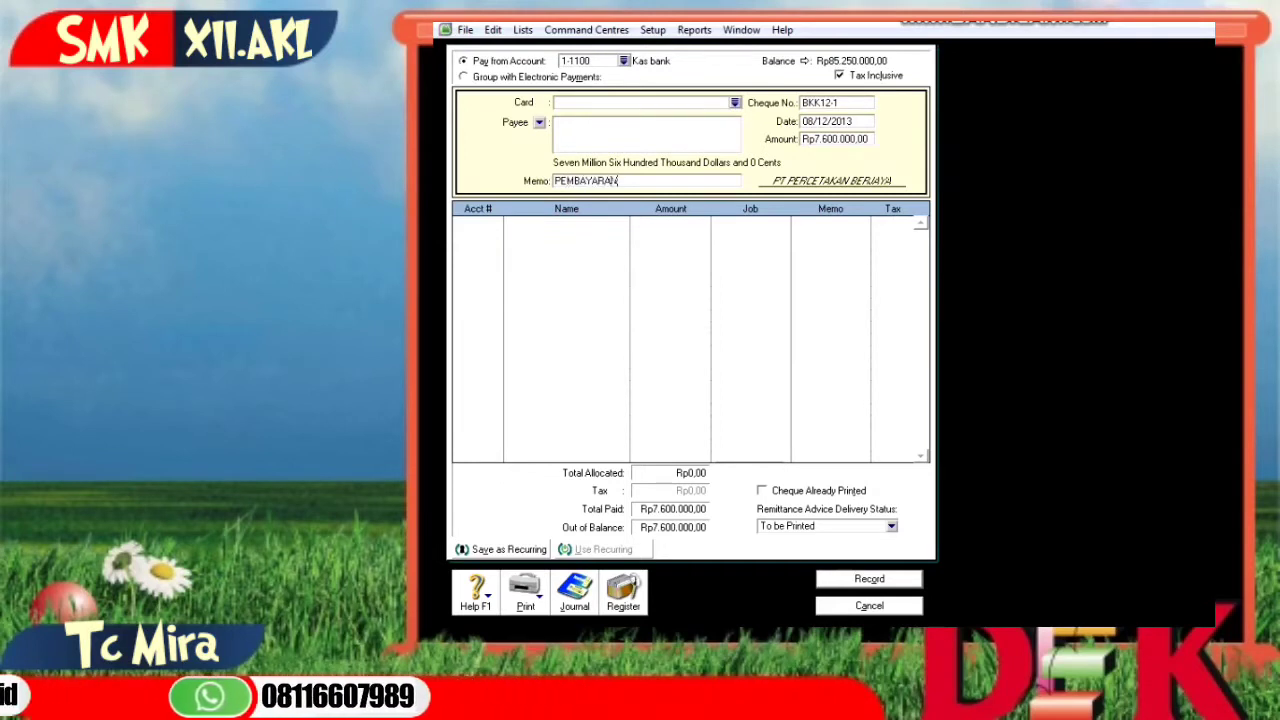
pyautogui.write(' GAJI DAN U')
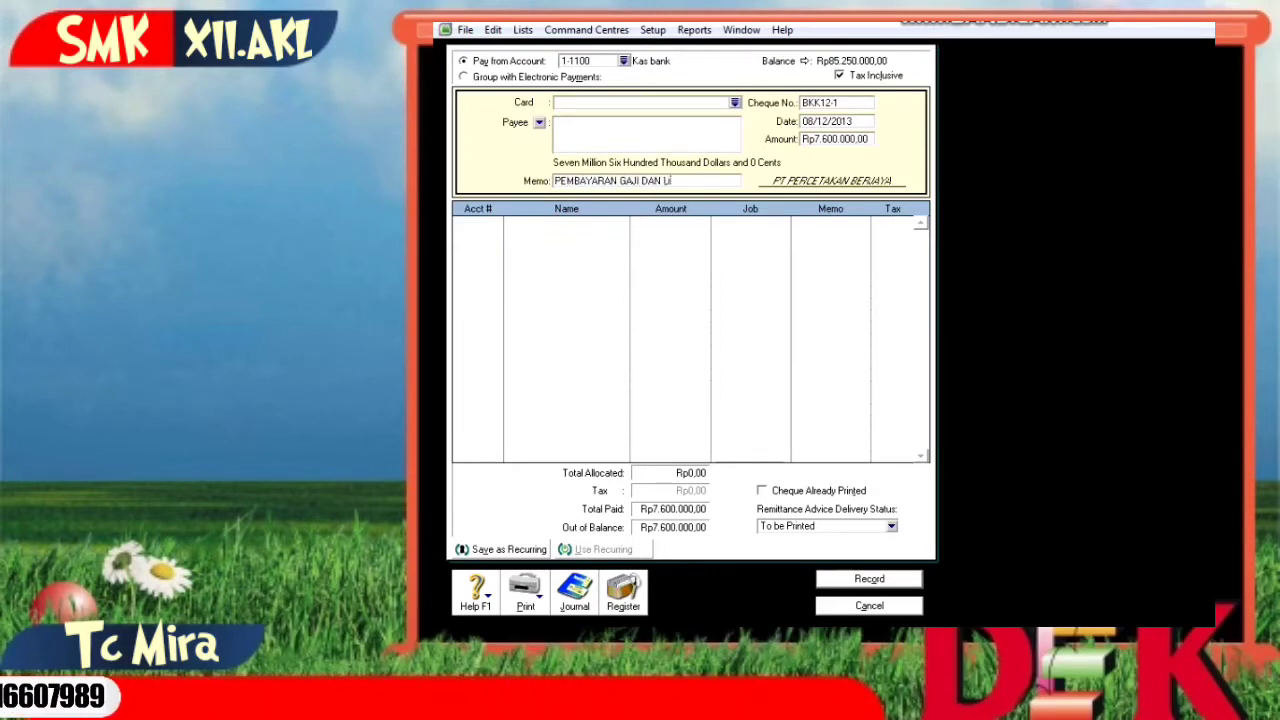
pyautogui.write('PAH BURUH')
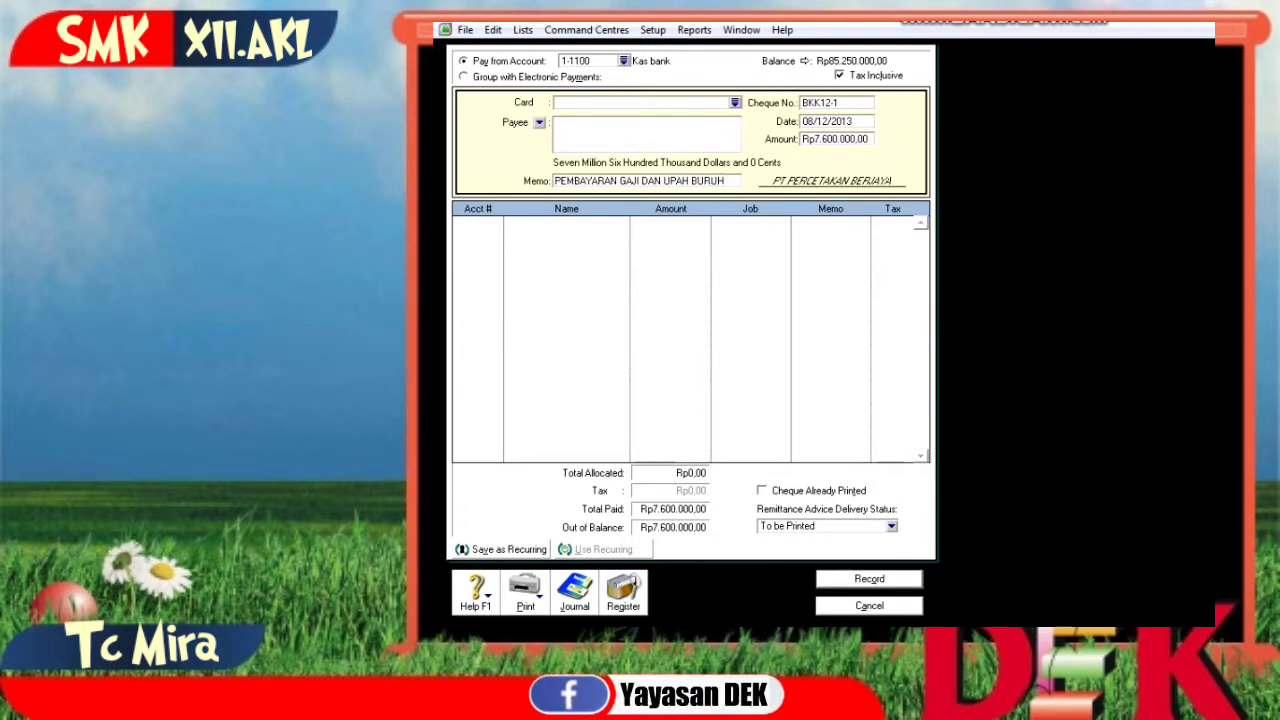
# Step: Add an allocation line for account 5-1400, the work-in-process labour cost, with an amount of 8.000.000
pyautogui.click(476, 221)
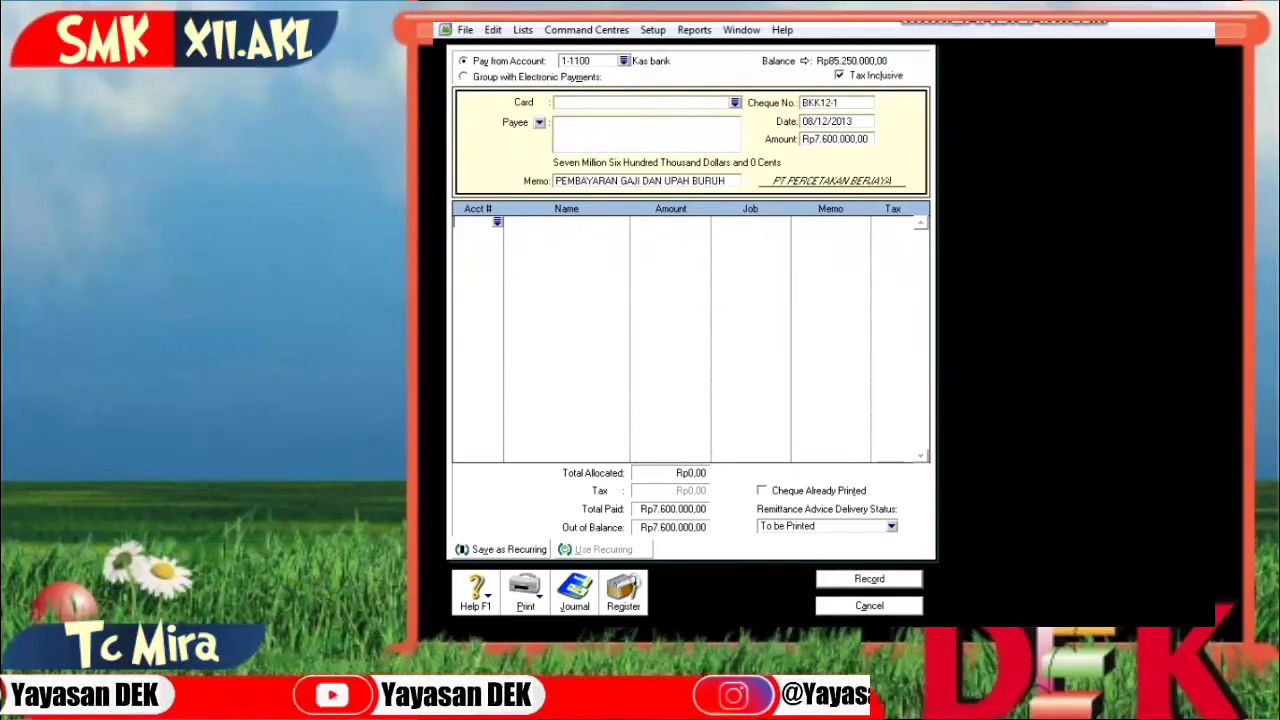
pyautogui.write('6-')
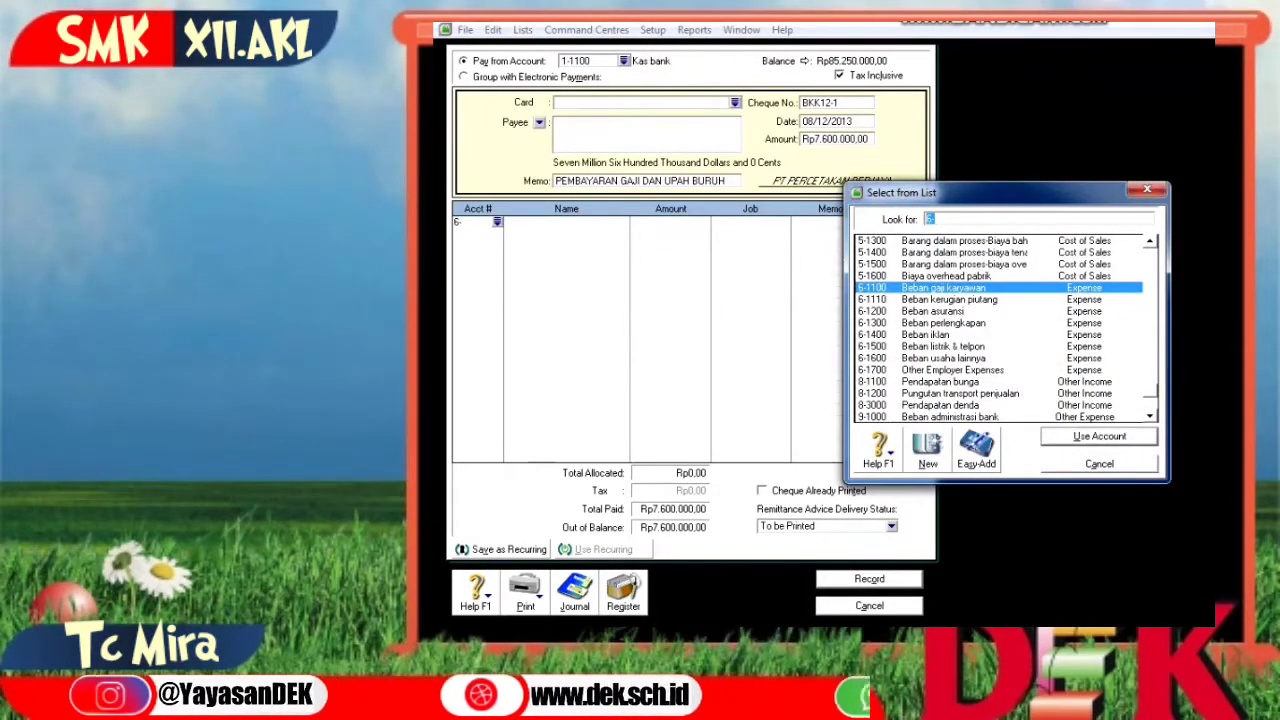
pyautogui.write('5-1400')
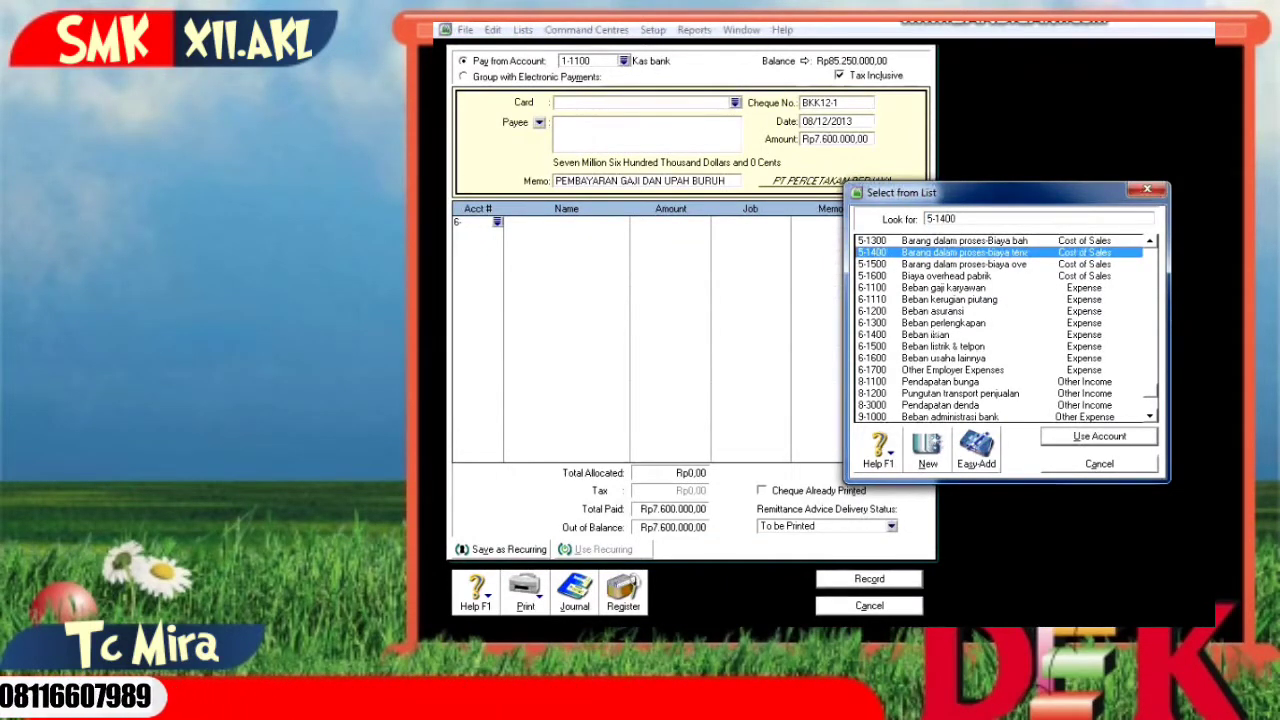
pyautogui.press('Return')
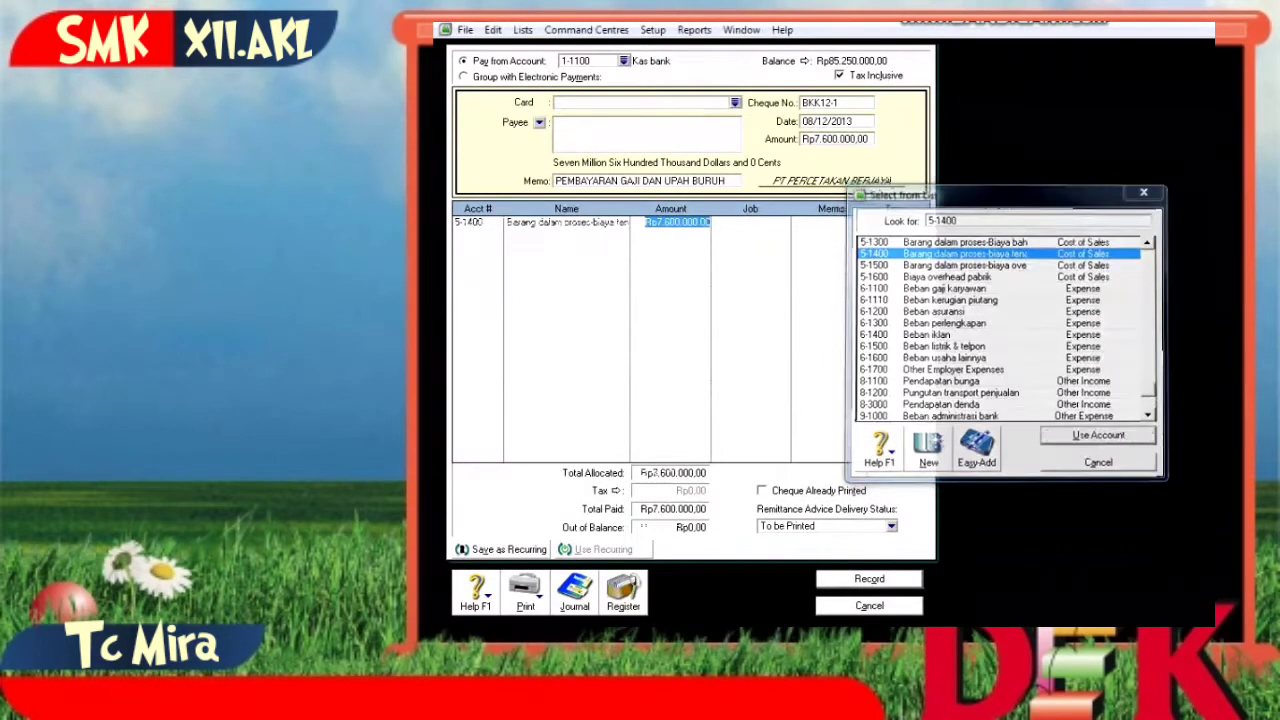
pyautogui.write('8000000')
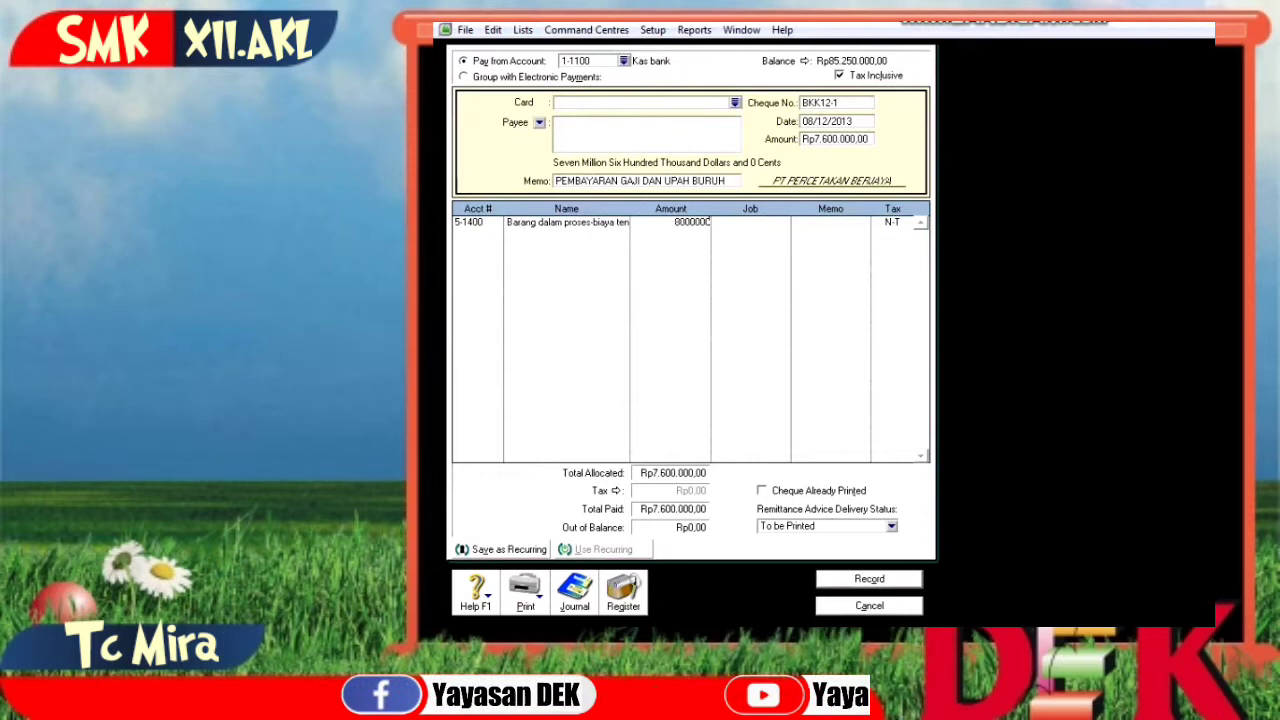
pyautogui.press('Tab')
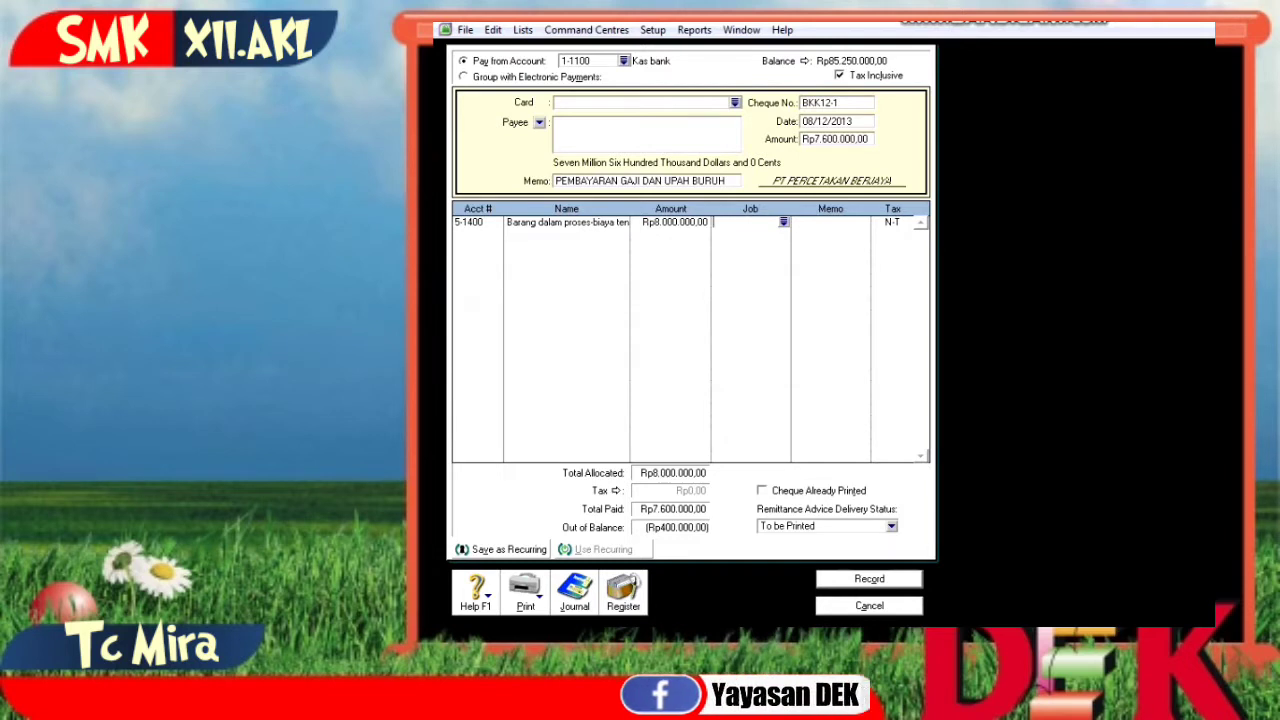
# Step: Add a second allocation line for account 2-1110 Utang pajak with an amount of -400.000
pyautogui.press('Tab')
pyautogui.press('Tab')
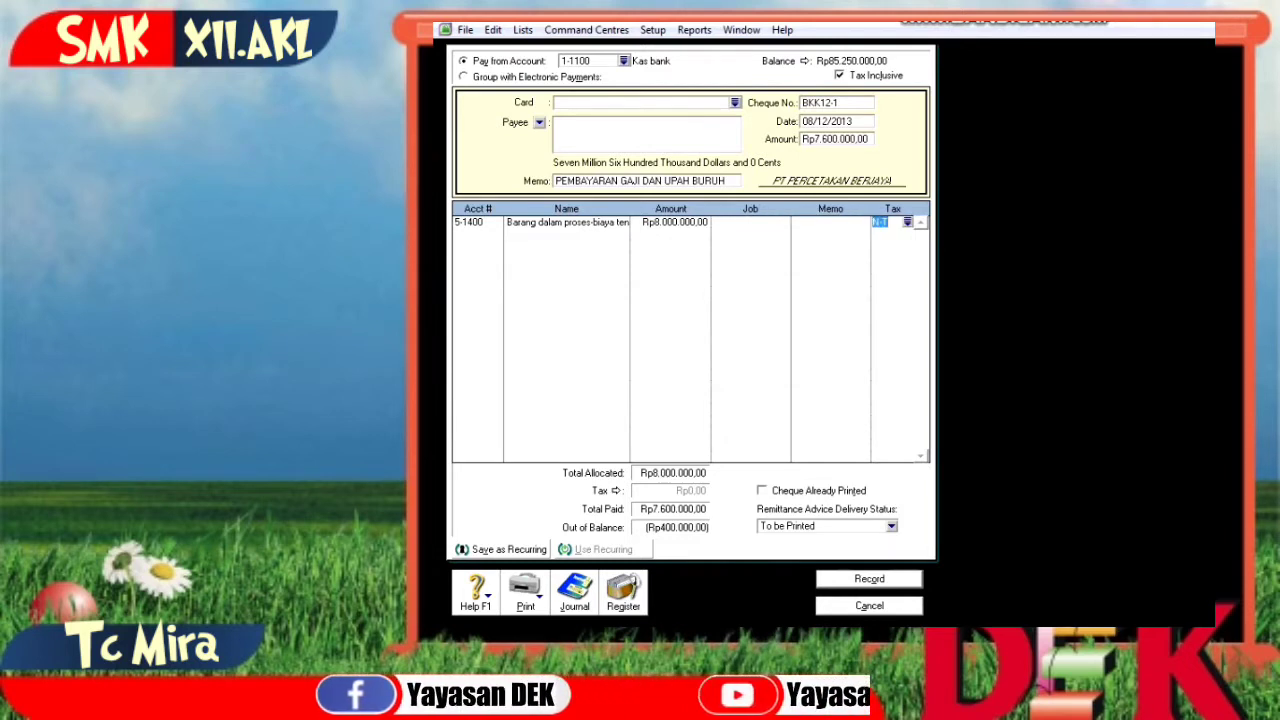
pyautogui.press('Tab')
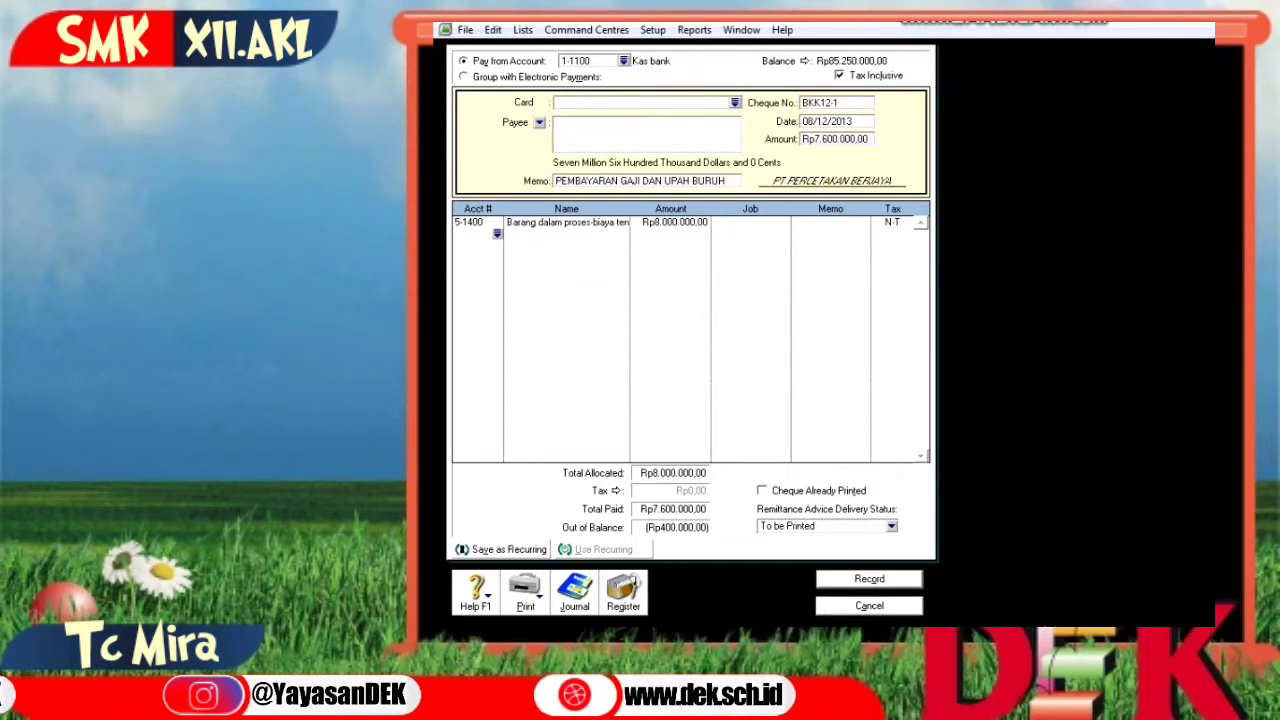
pyautogui.write('6-')
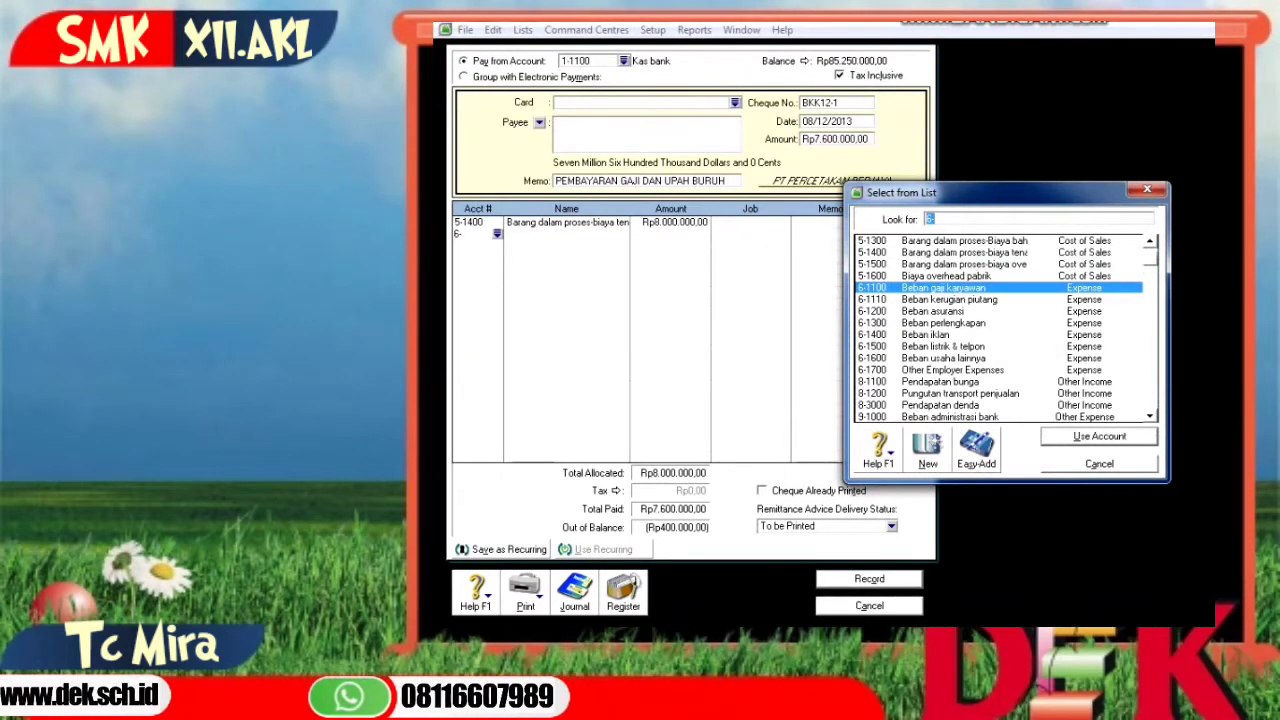
pyautogui.scroll(10, 1000, 328)
pyautogui.scroll(-3, 1009, 330)
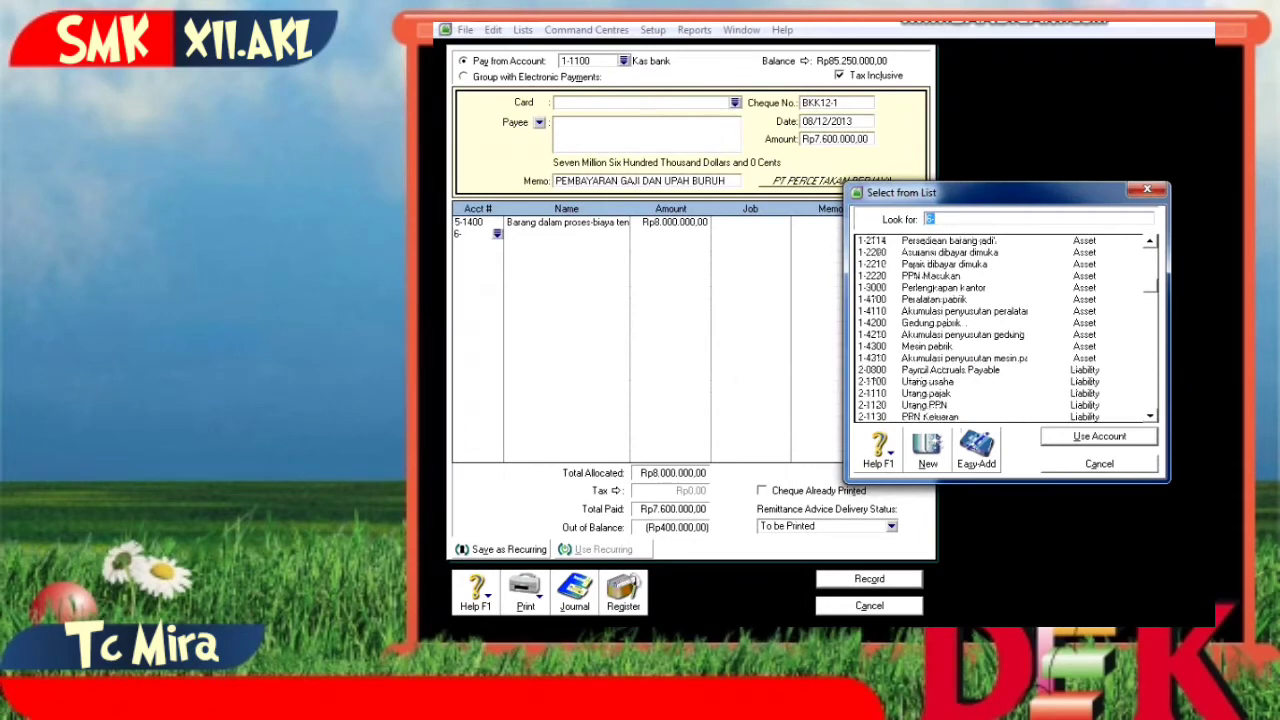
pyautogui.click(928, 393)
pyautogui.press('Return')
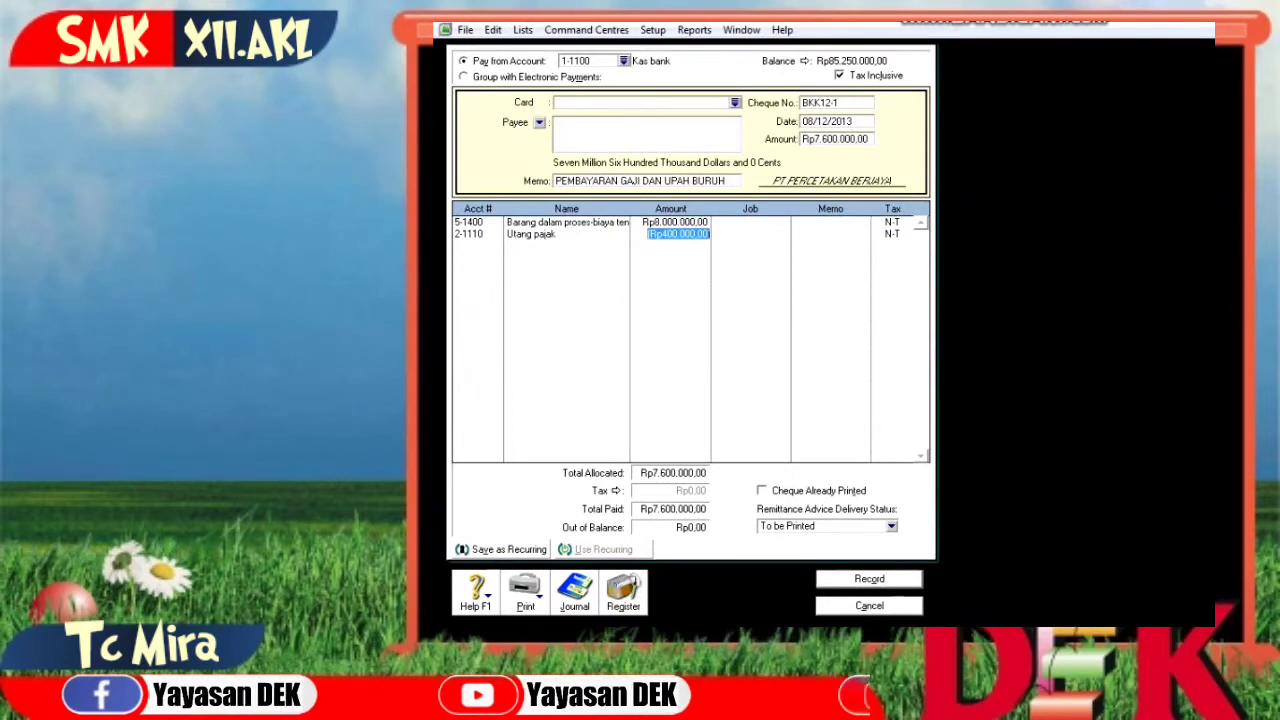
pyautogui.click(750, 233)
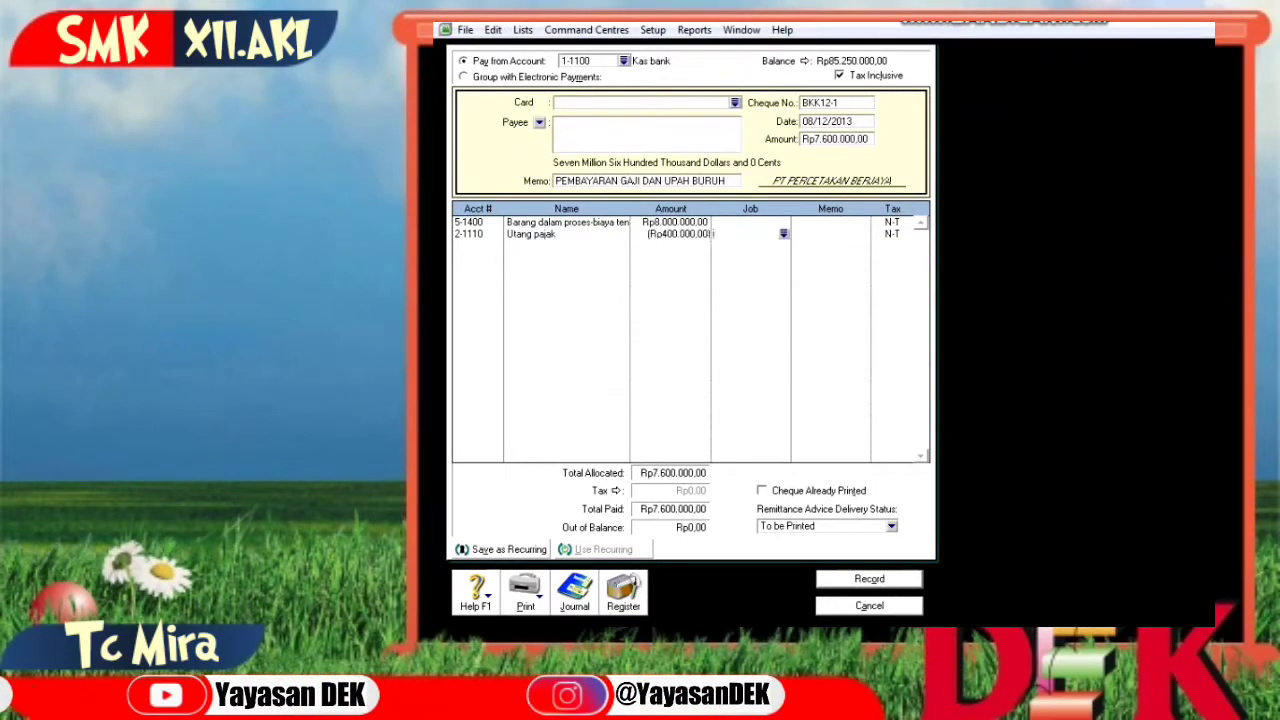
# Step: Review the recap of the salary and wage payment's journal entry and record the payment
pyautogui.hotkey('ctrl', 'r')
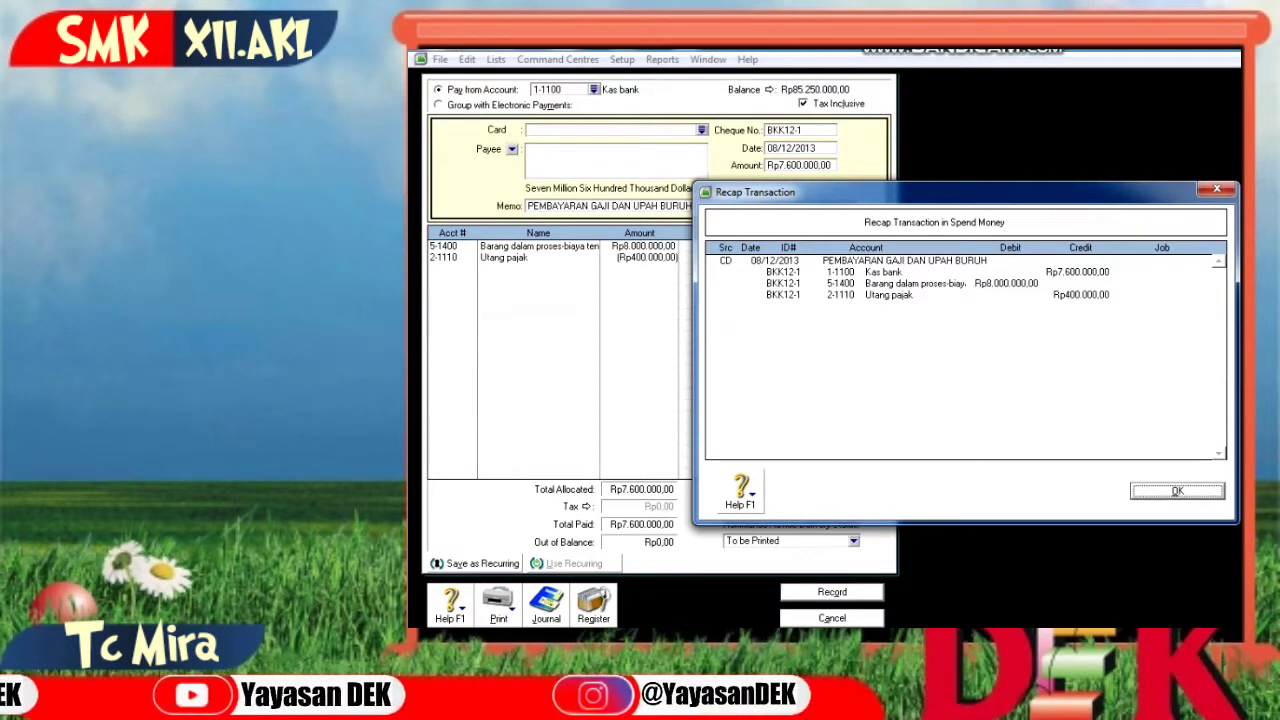
pyautogui.press('Return')
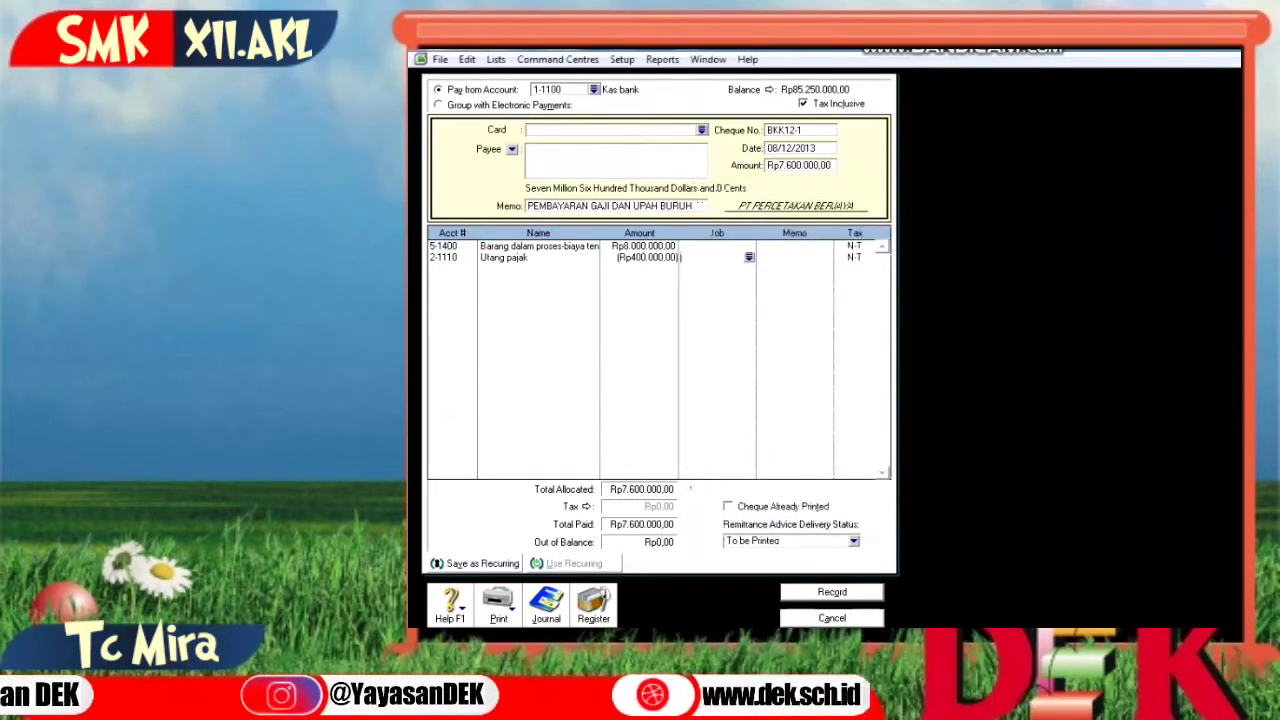
pyautogui.press('Return')
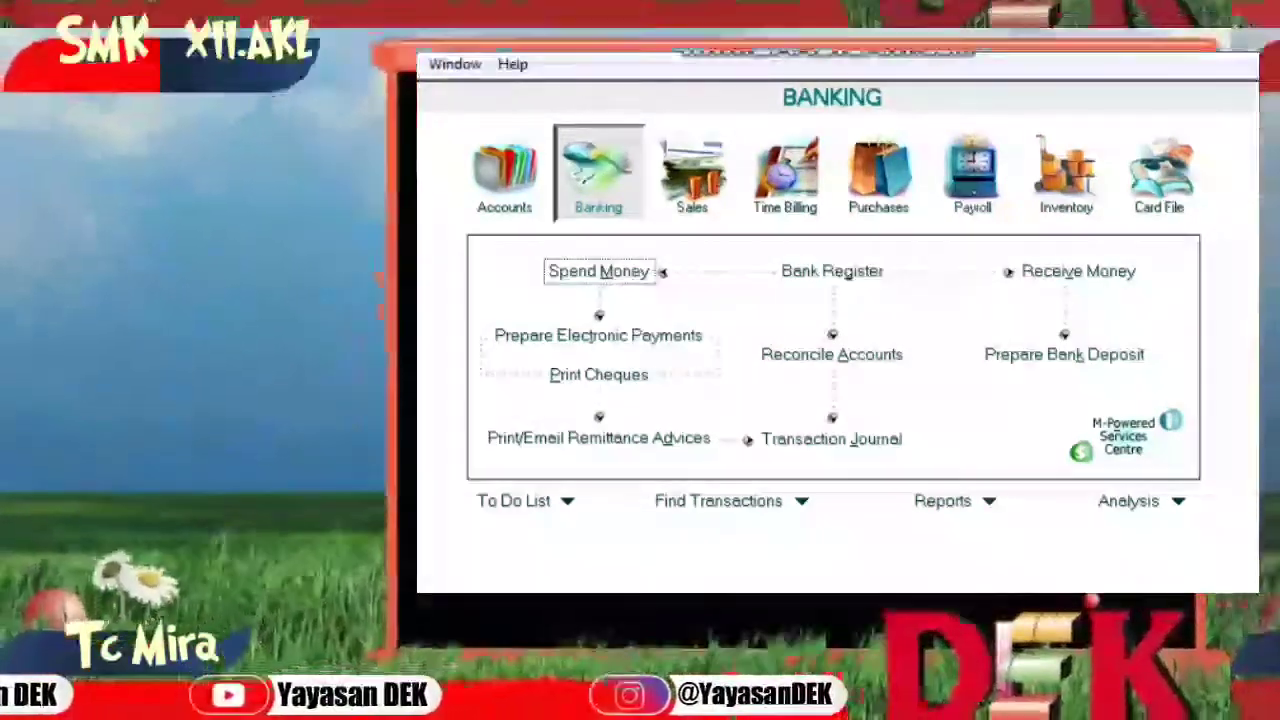
# Step: Start a new purchase bill in Purchases with PT CETAK BIRU as the supplier
pyautogui.click(878, 175)
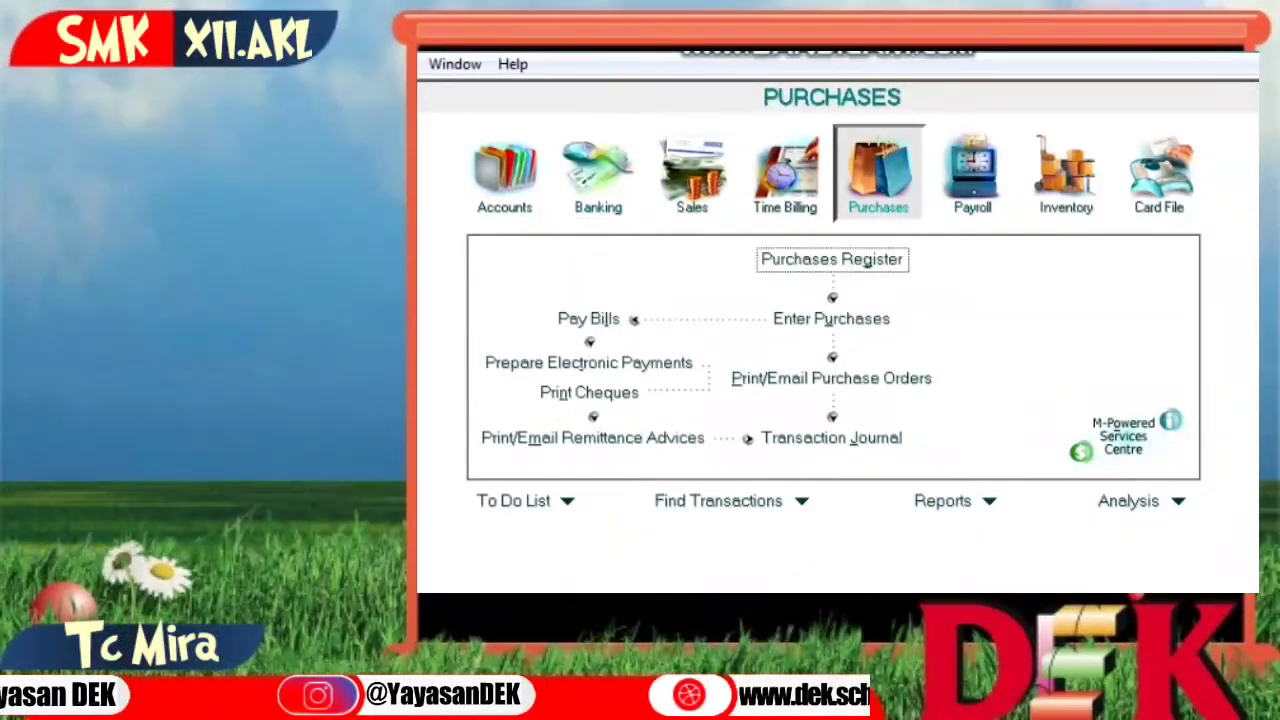
pyautogui.click(831, 318)
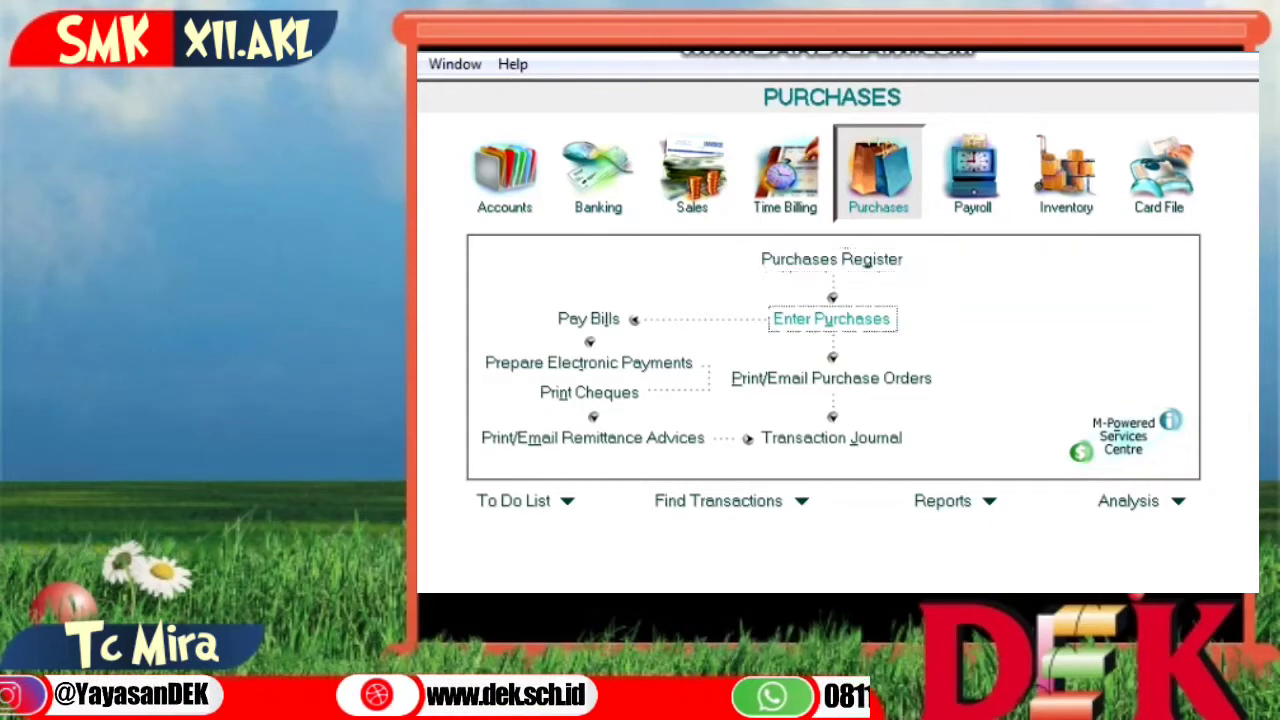
pyautogui.click(973, 94)
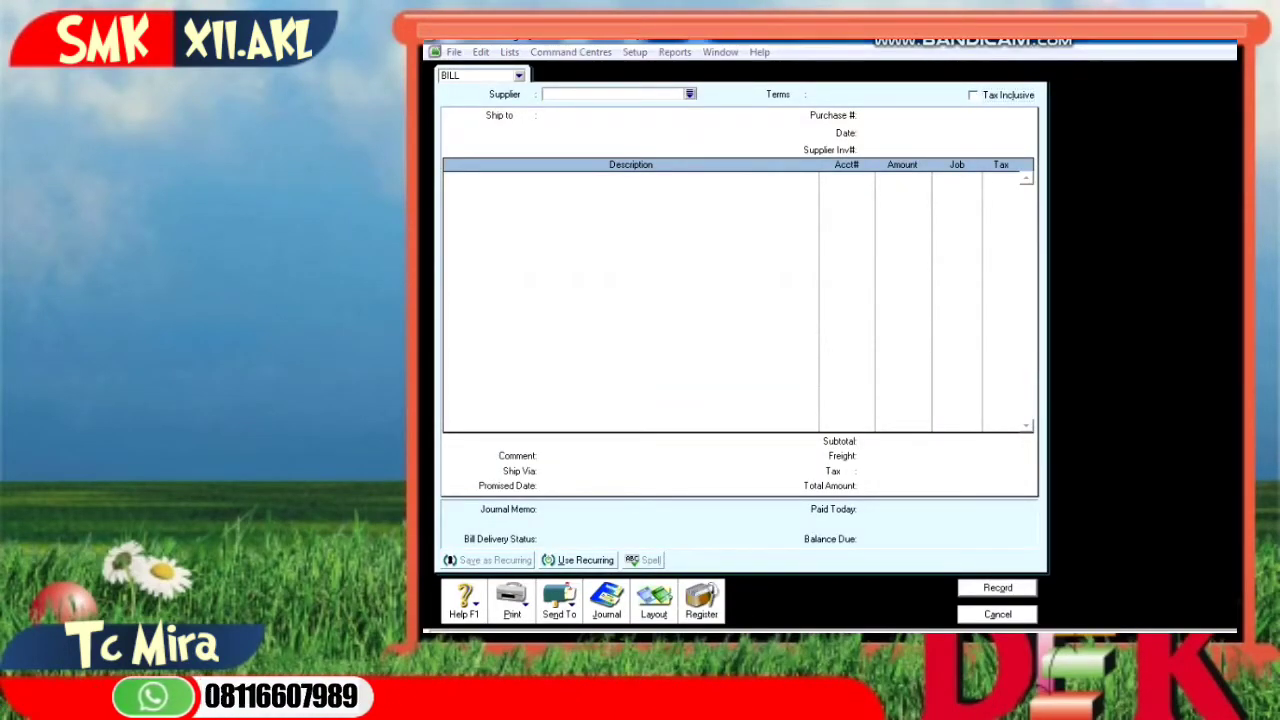
pyautogui.press('Tab')
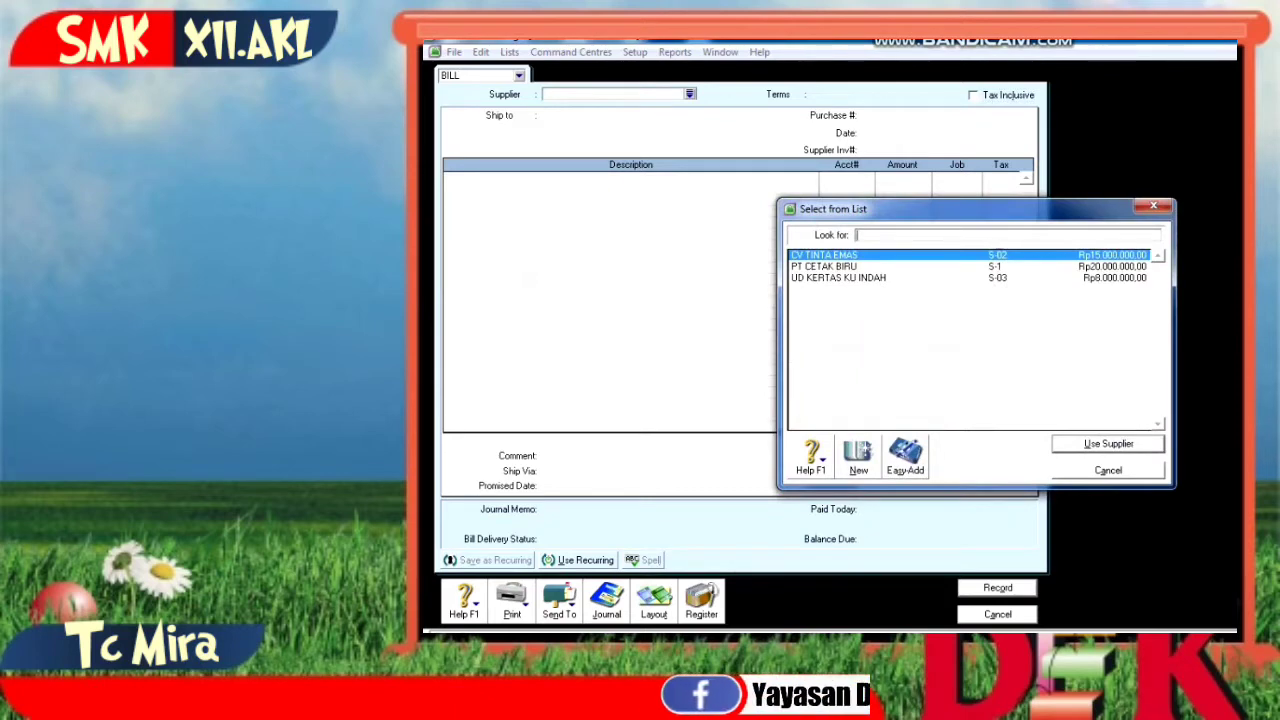
pyautogui.press('Down')
pyautogui.press('Return')
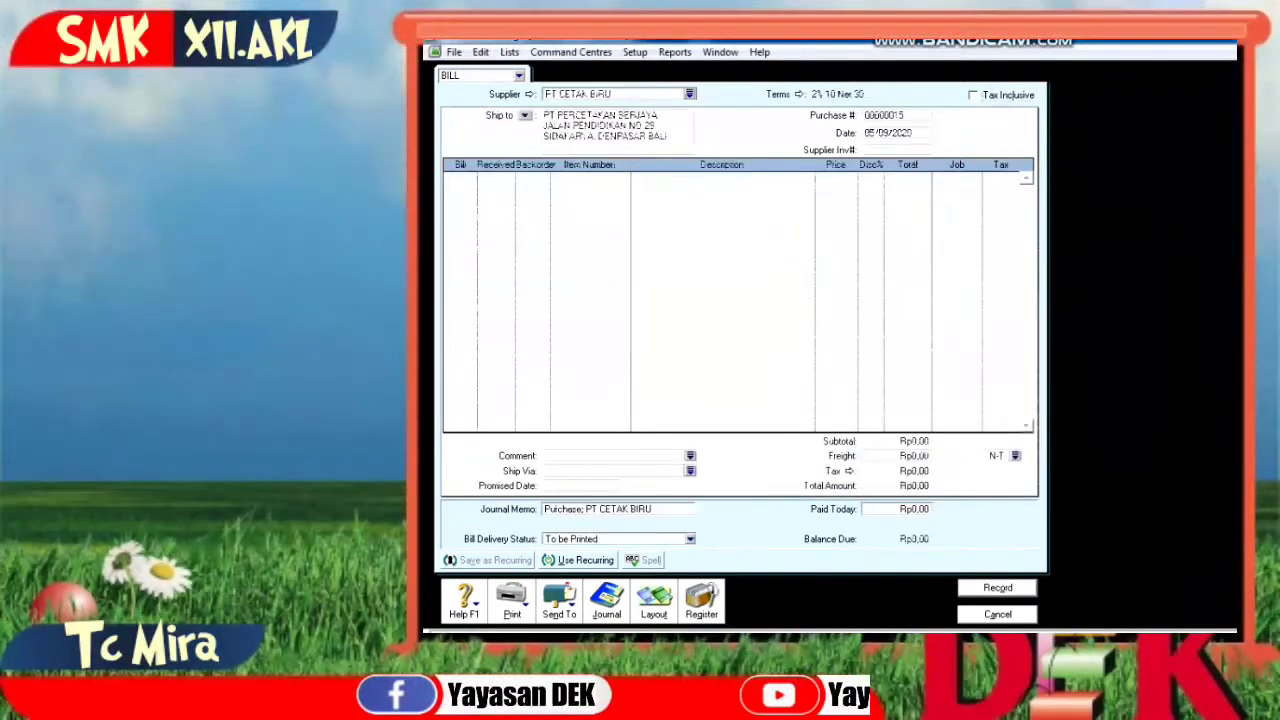
# Step: Set the purchase number to G14-12 and the bill date to 9/12/2013
pyautogui.press('Tab')
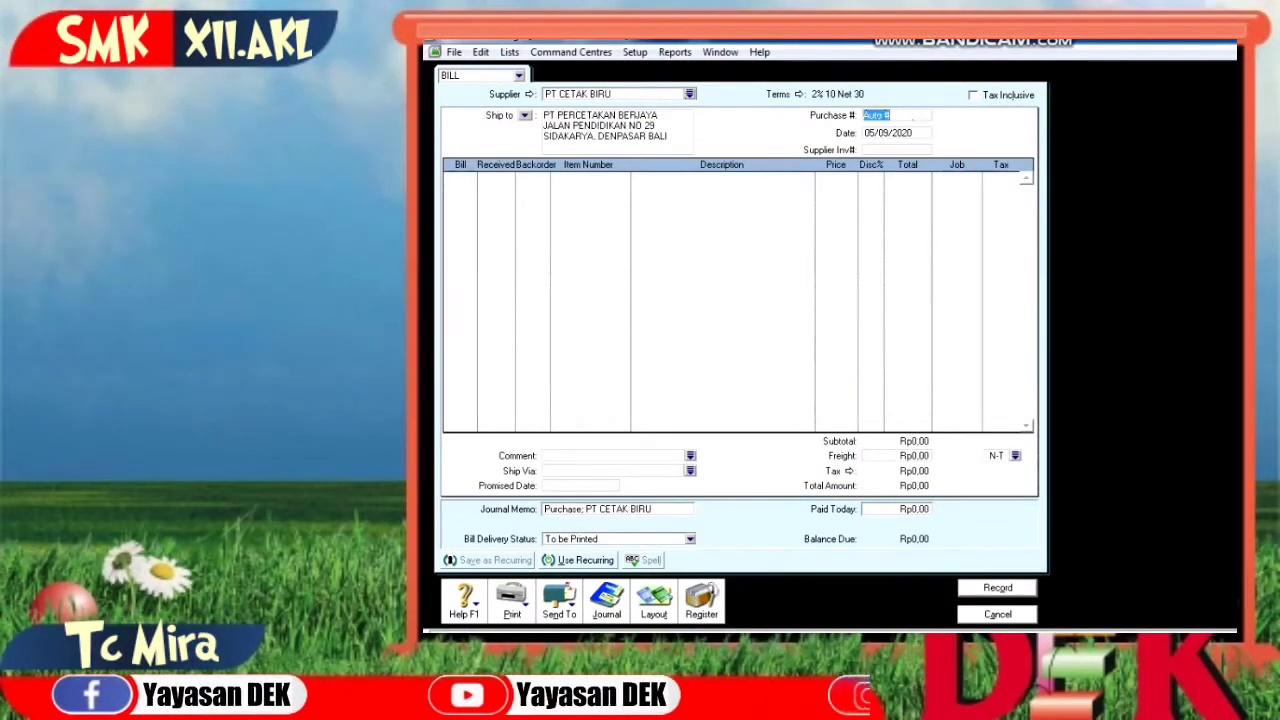
pyautogui.write('G1')
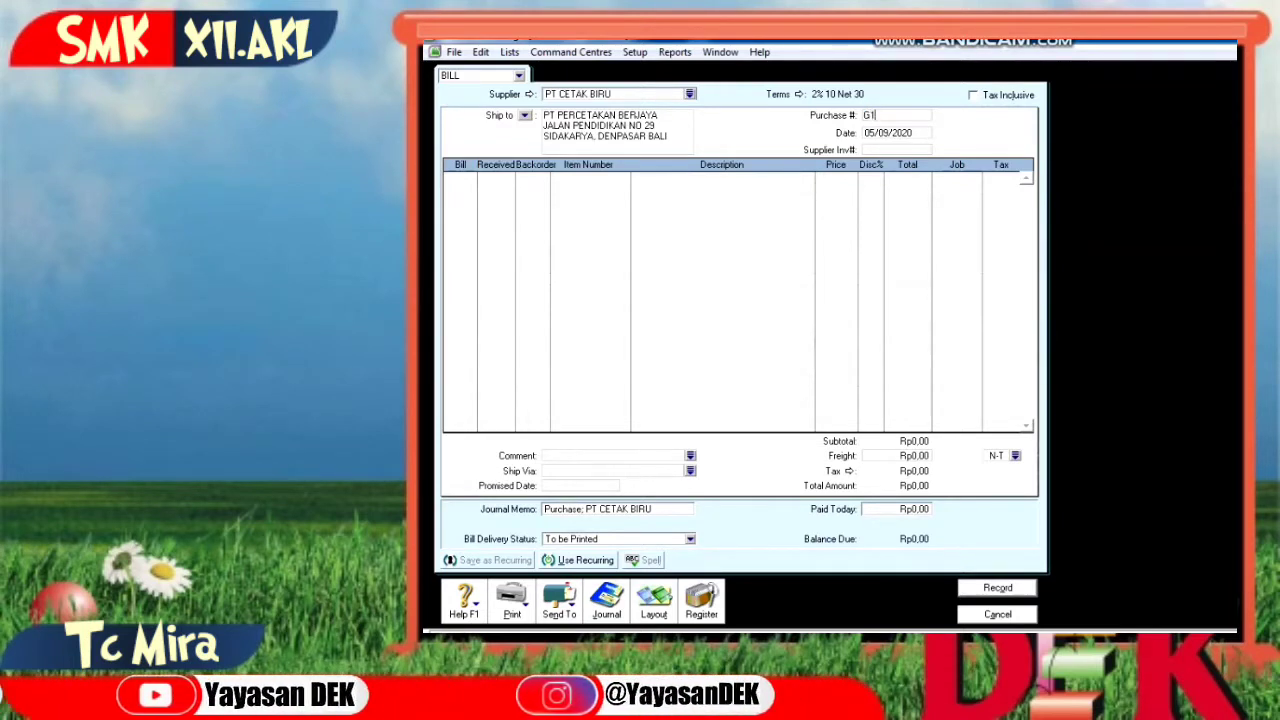
pyautogui.write('4-12')
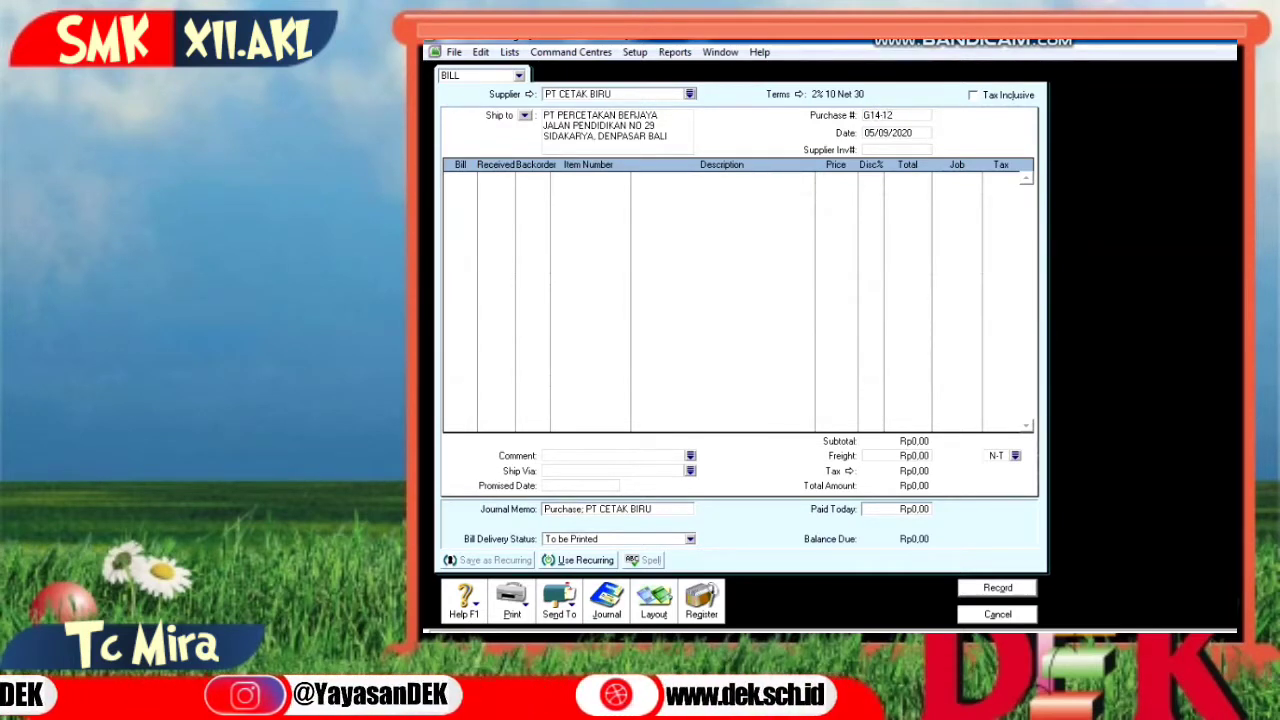
pyautogui.press('Tab')
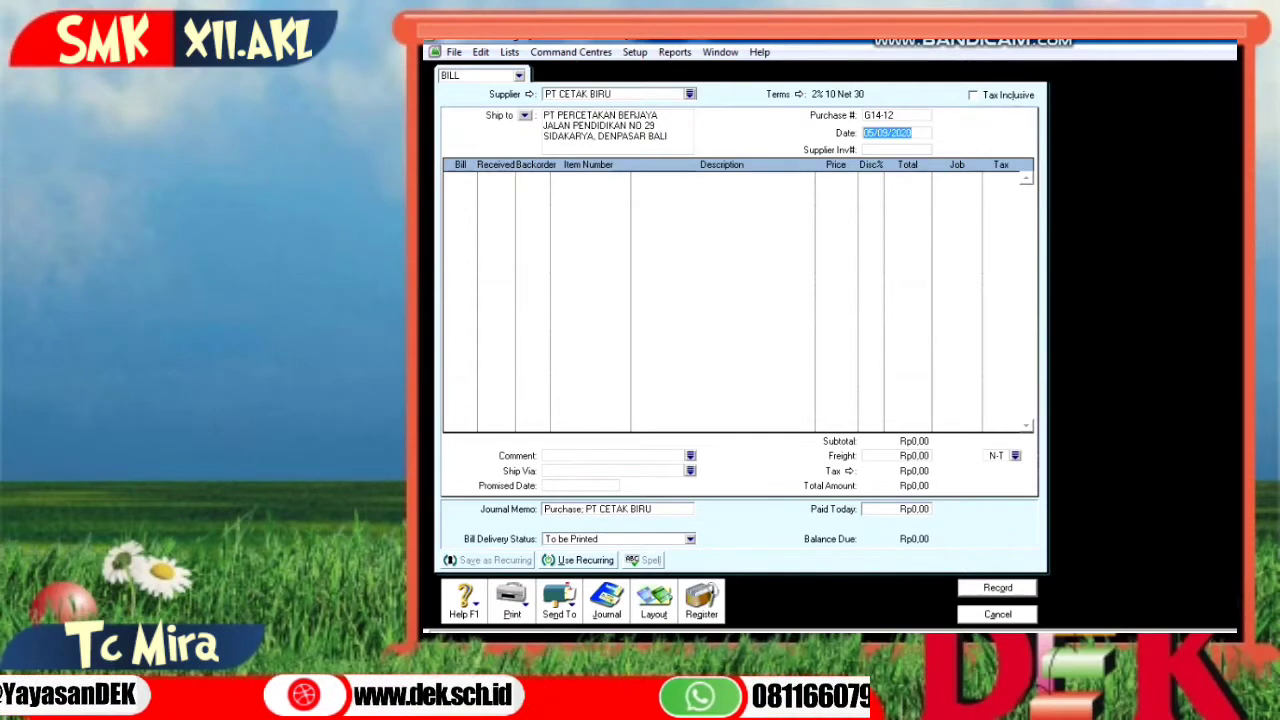
pyautogui.write('9/12/2013')
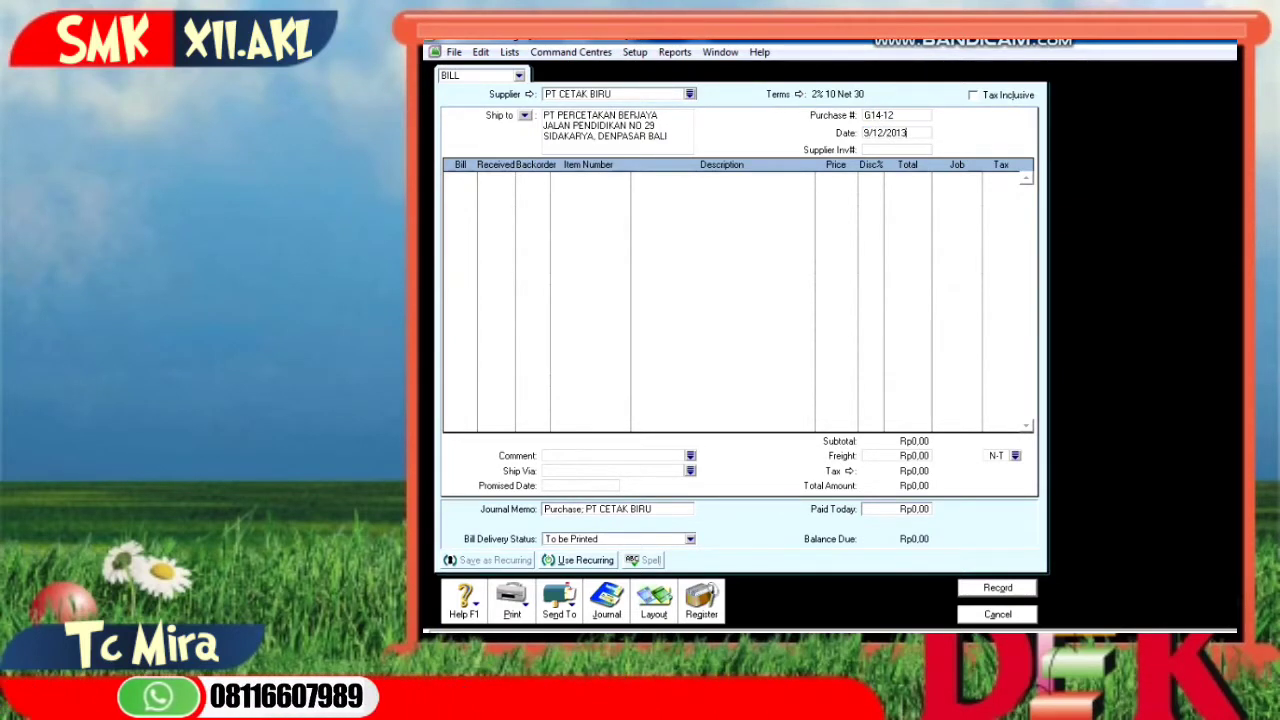
pyautogui.press('Tab')
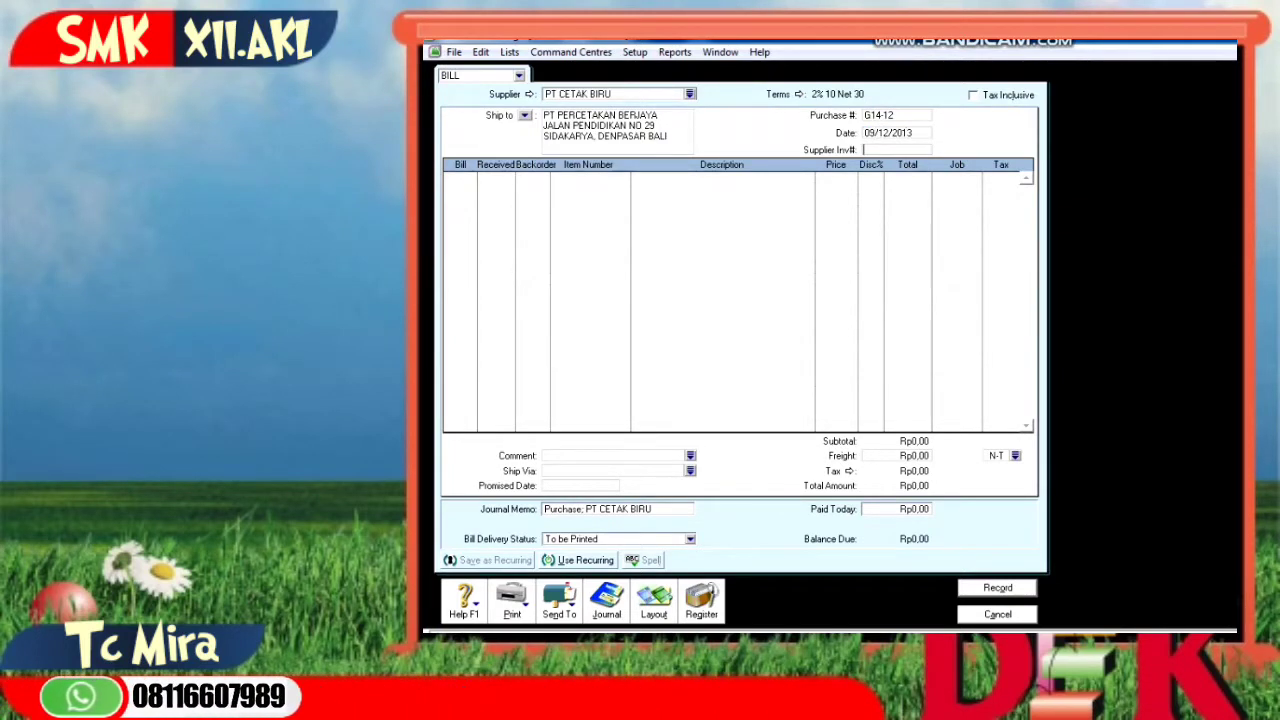
# Step: Add a bill line for 100 units of item P004, TINTA BLACK CANON, at a unit price of 100.000
pyautogui.write('100')
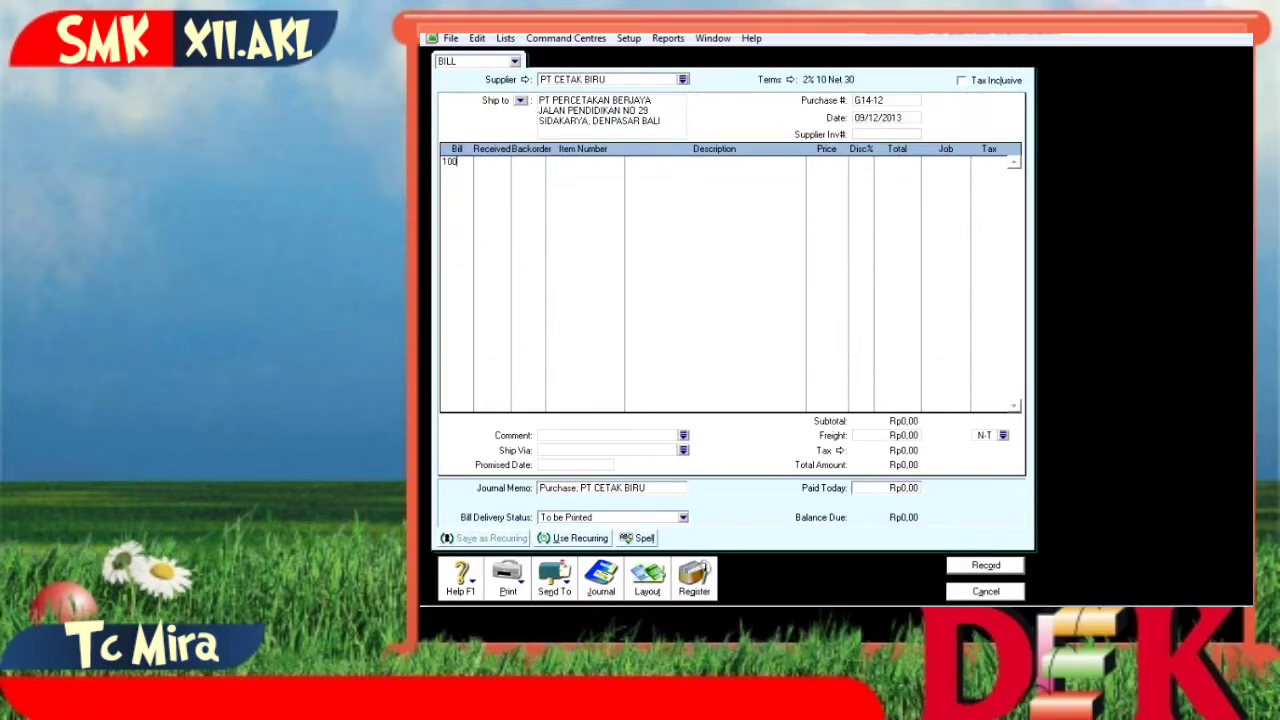
pyautogui.press('Tab')
pyautogui.press('Tab')
pyautogui.press('Tab')
pyautogui.write('P004')
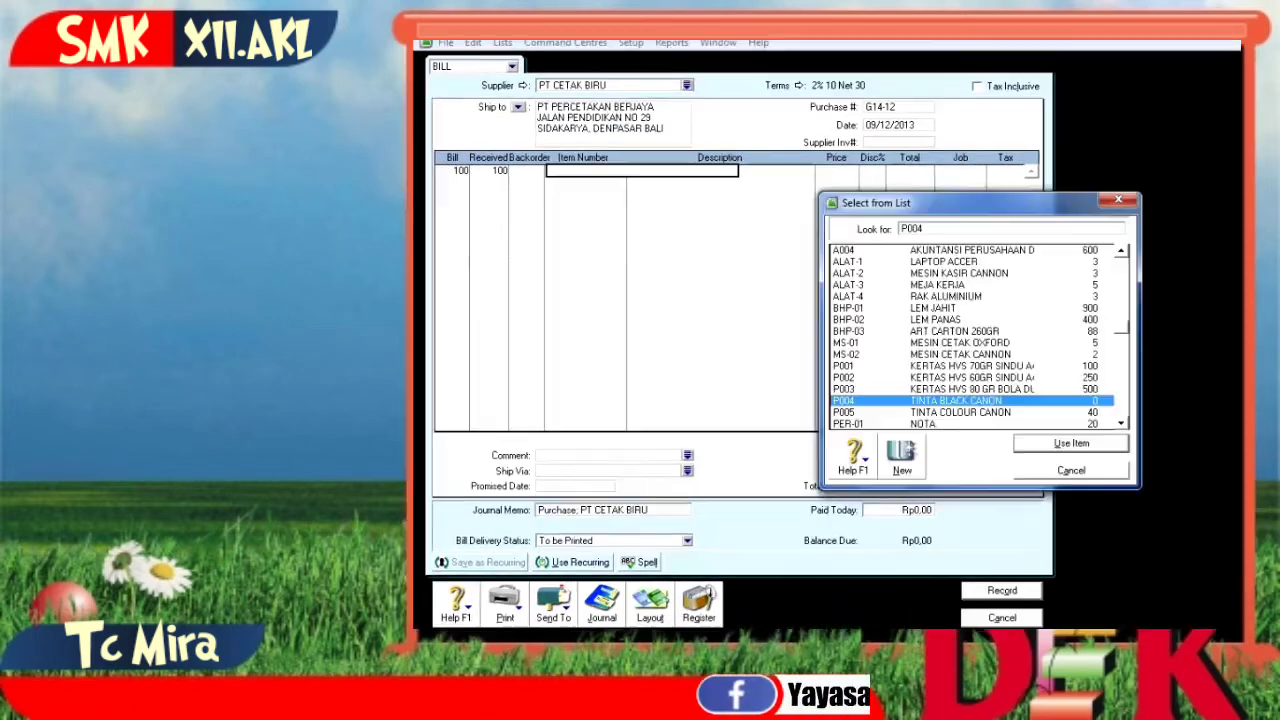
pyautogui.press('Return')
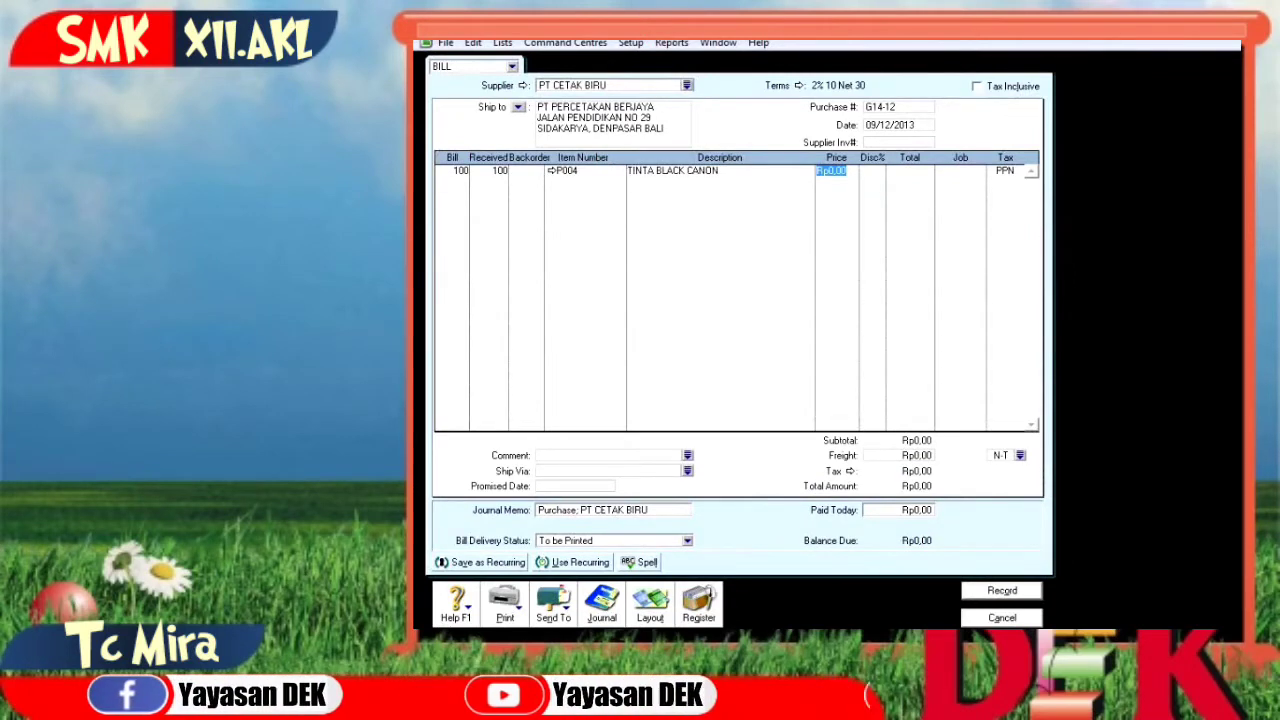
pyautogui.write('10000000')
pyautogui.press('Tab')
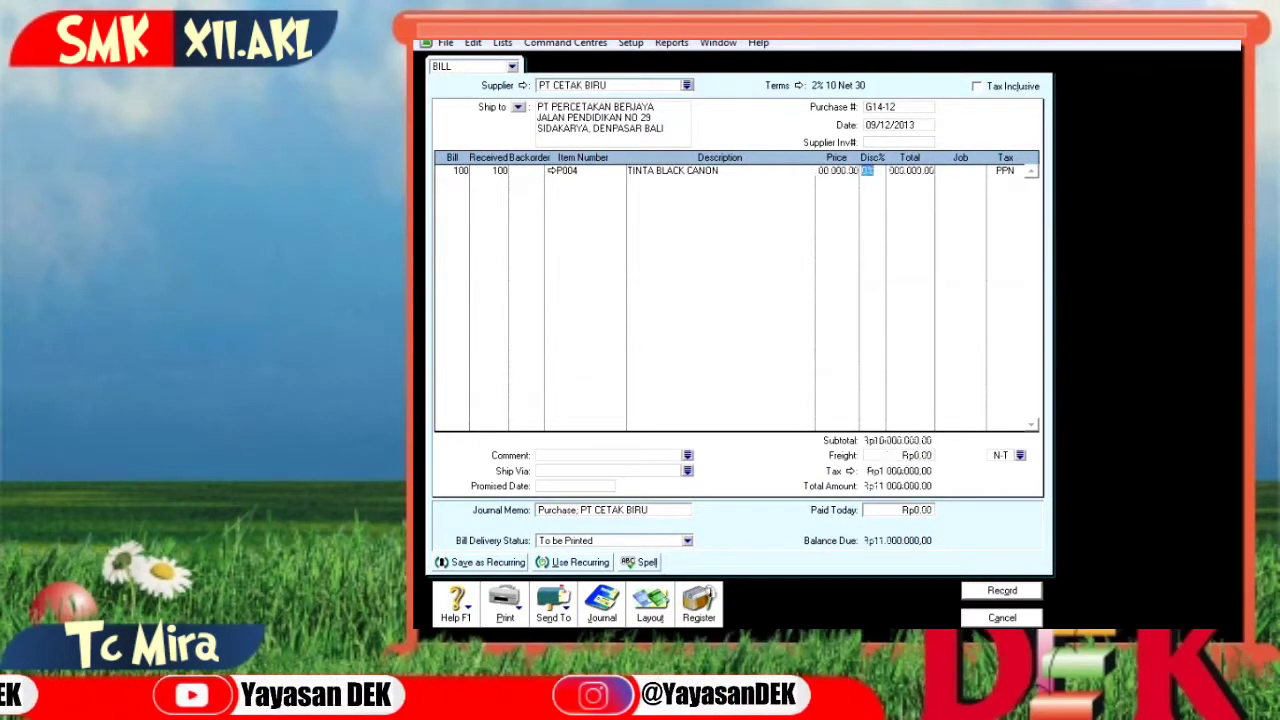
pyautogui.press('Tab')
pyautogui.press('Tab')
pyautogui.press('Tab')
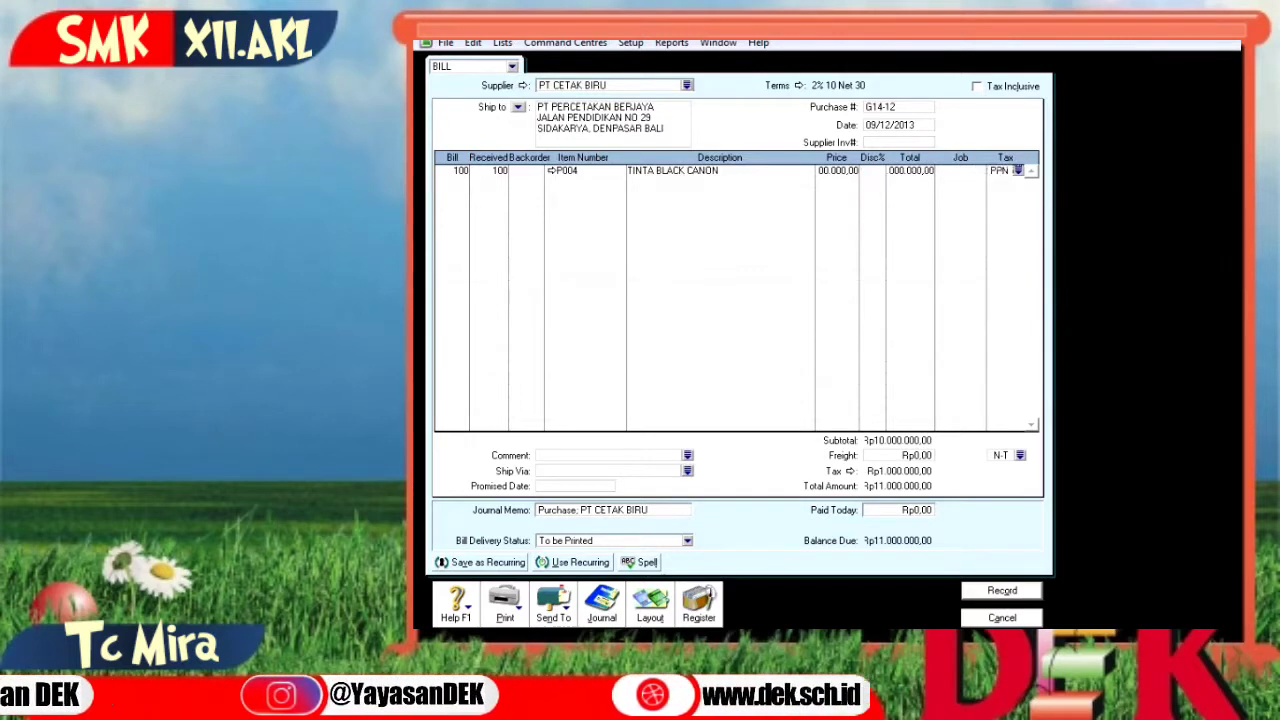
pyautogui.press('Tab')
# Step: Add a bill line for 500 units of item P001, KERTAS HVS 70GR SINDU A4, at a unit price of 25.000
pyautogui.write('50')
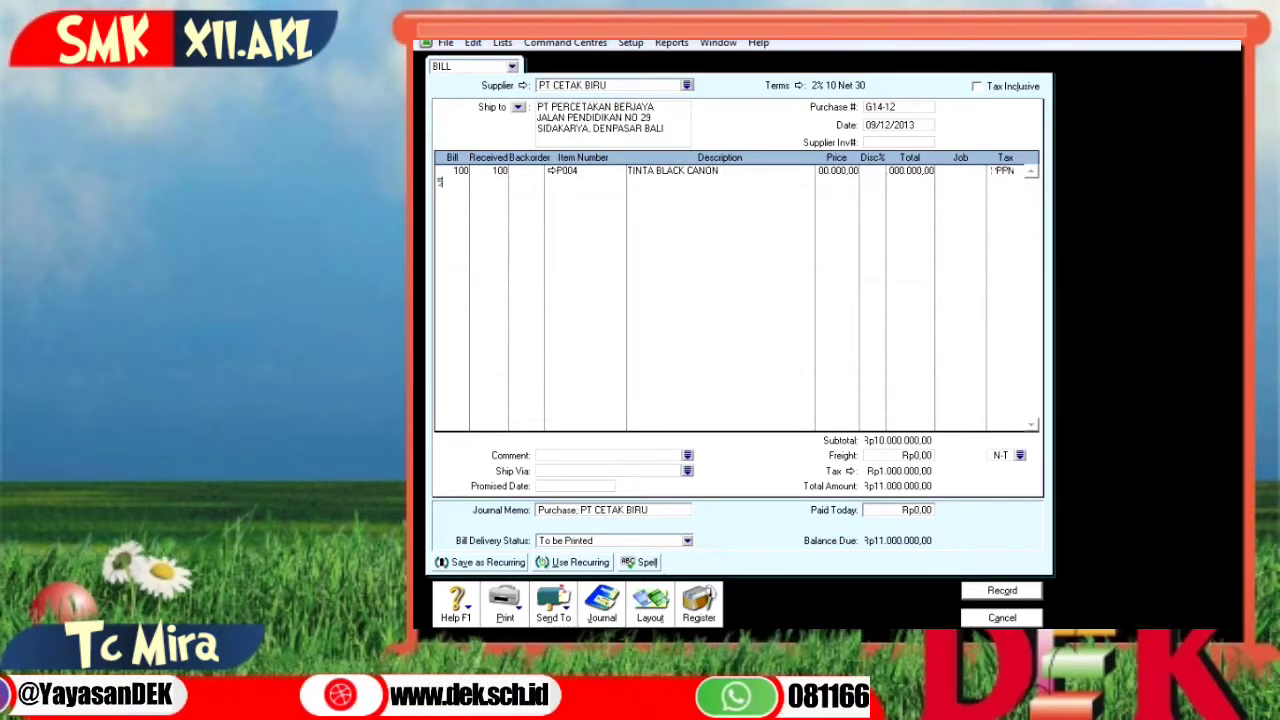
pyautogui.write('0')
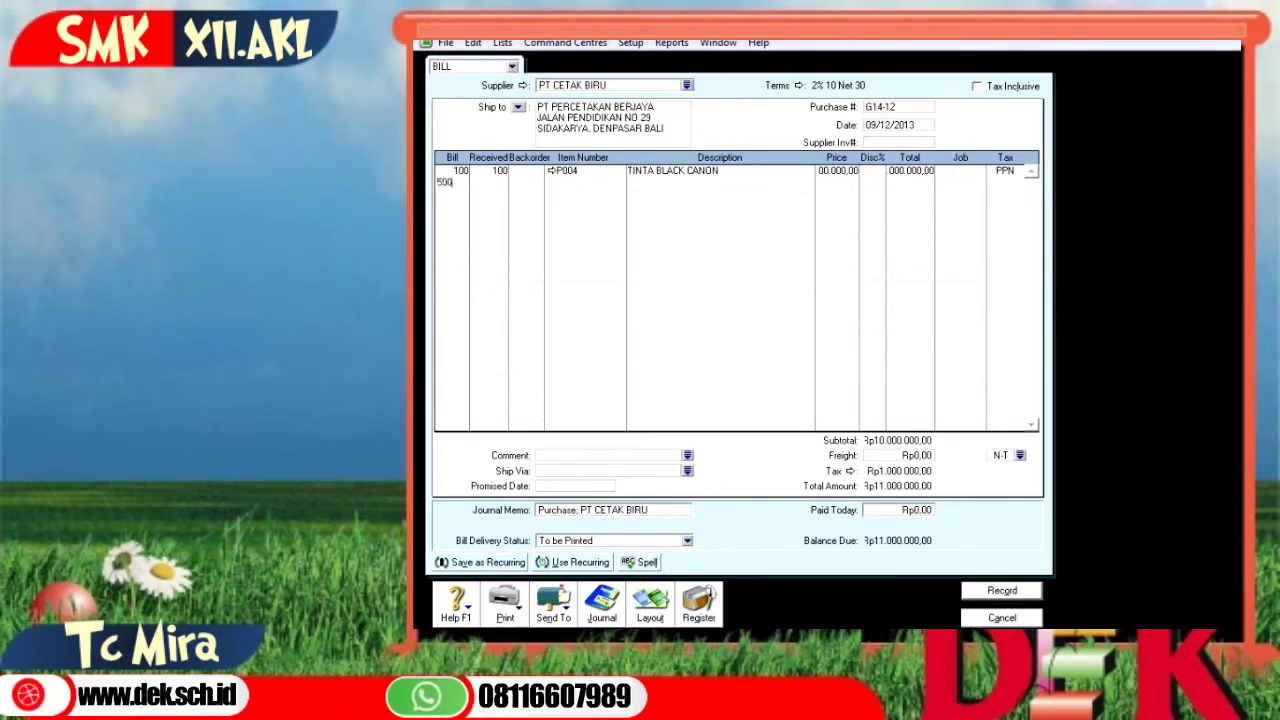
pyautogui.press('Tab')
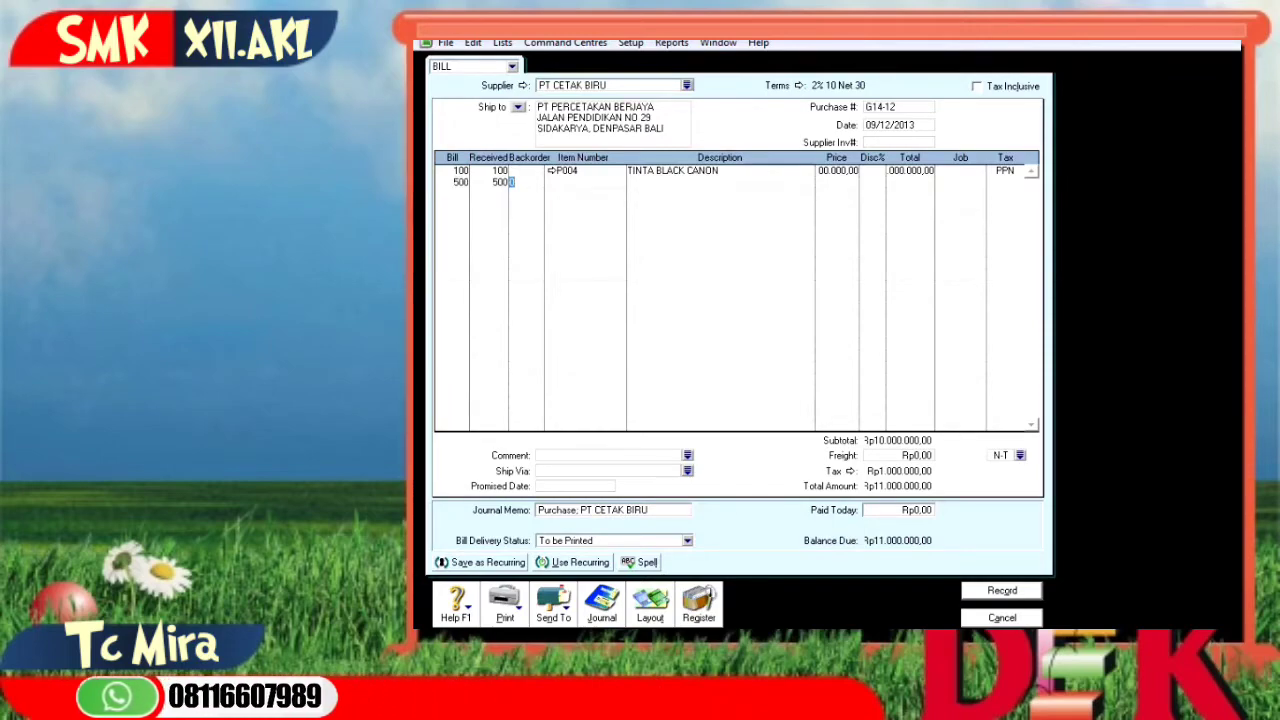
pyautogui.press('Tab')
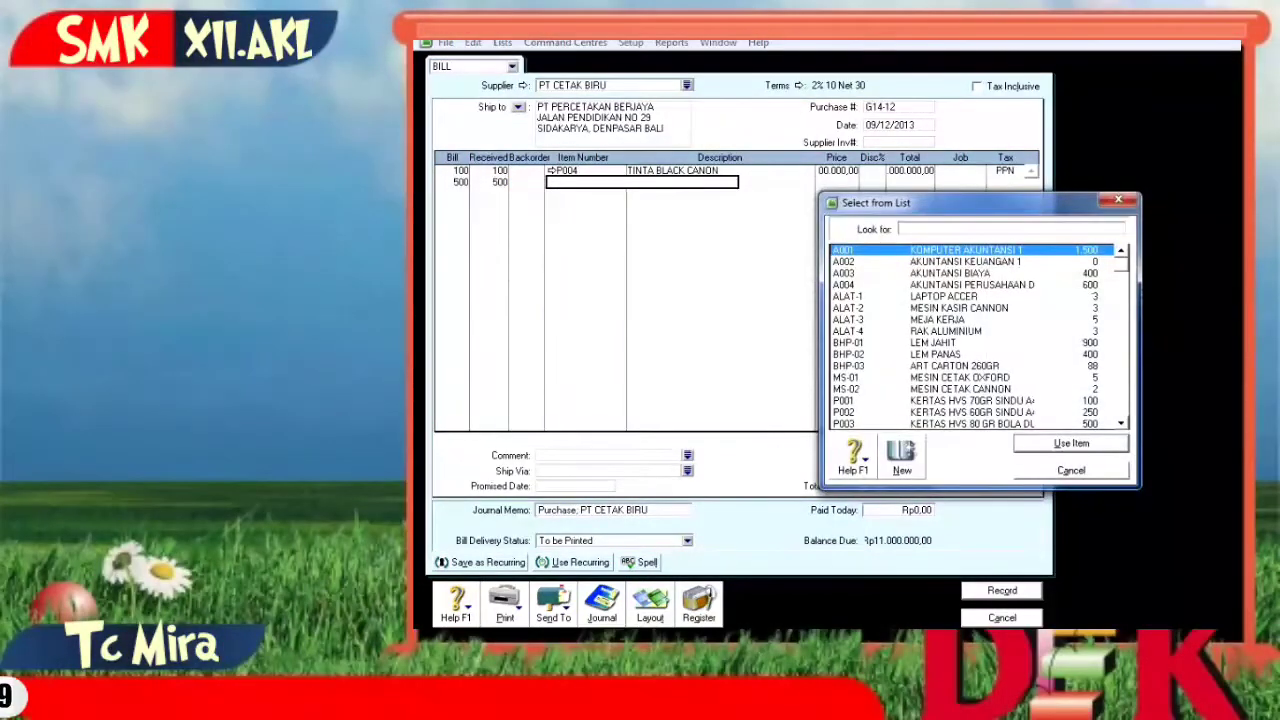
pyautogui.scroll(-3, 980, 336)
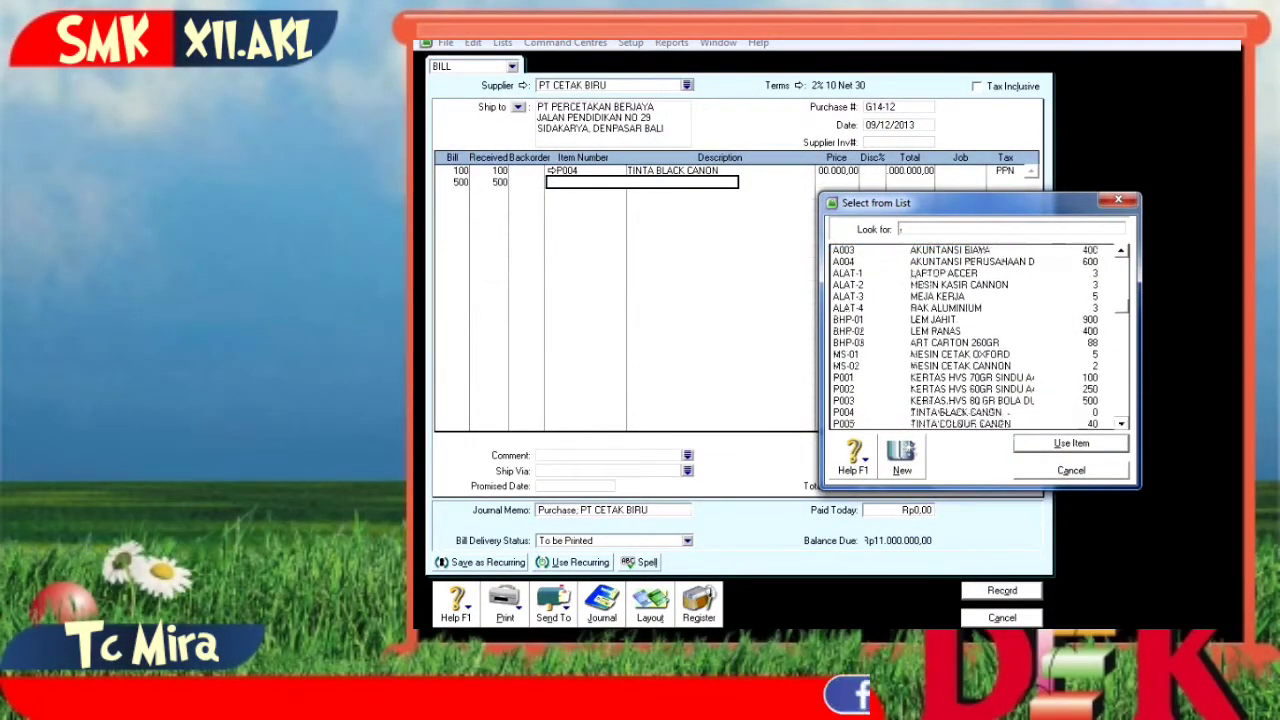
pyautogui.write('P001')
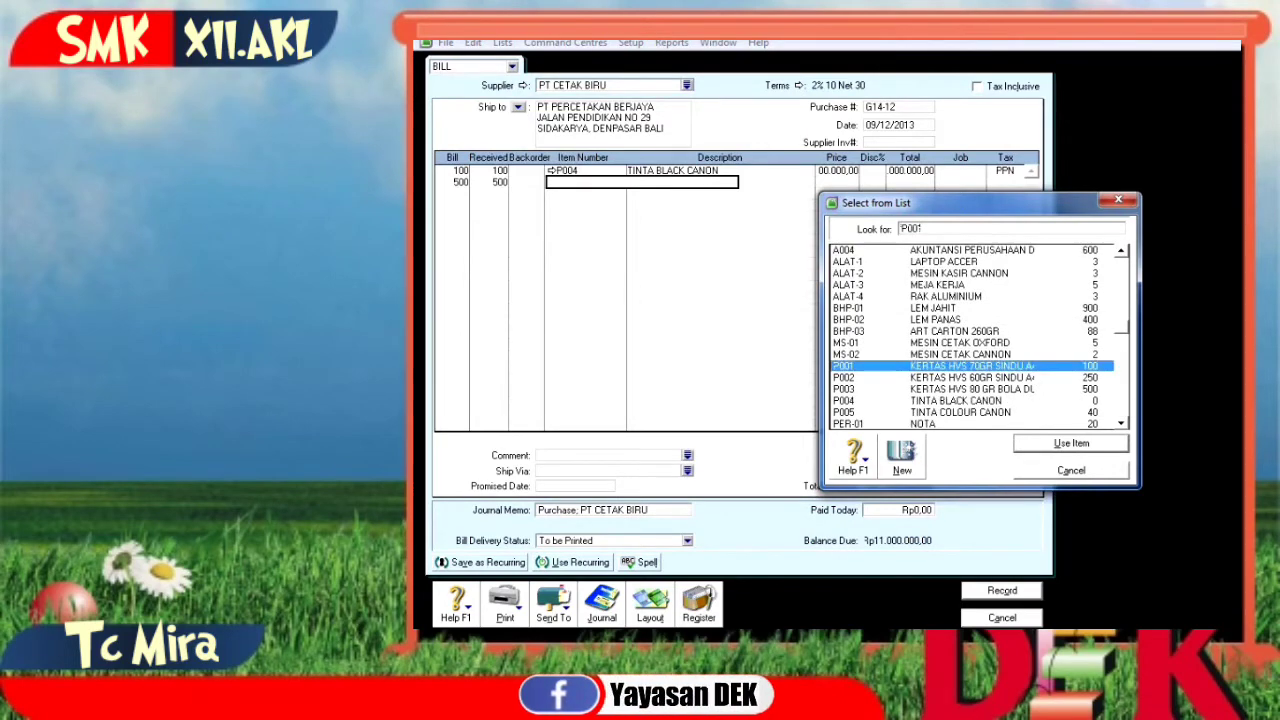
pyautogui.press('Return')
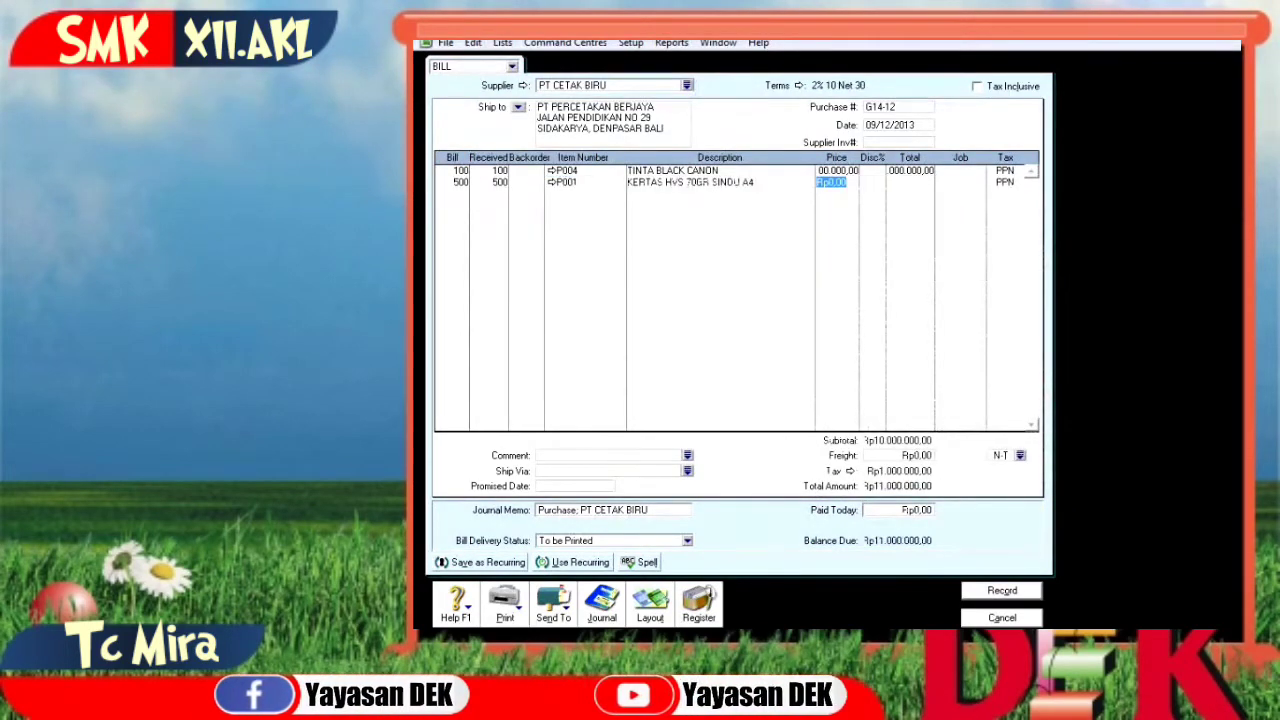
pyautogui.write('25000')
pyautogui.press('Tab')
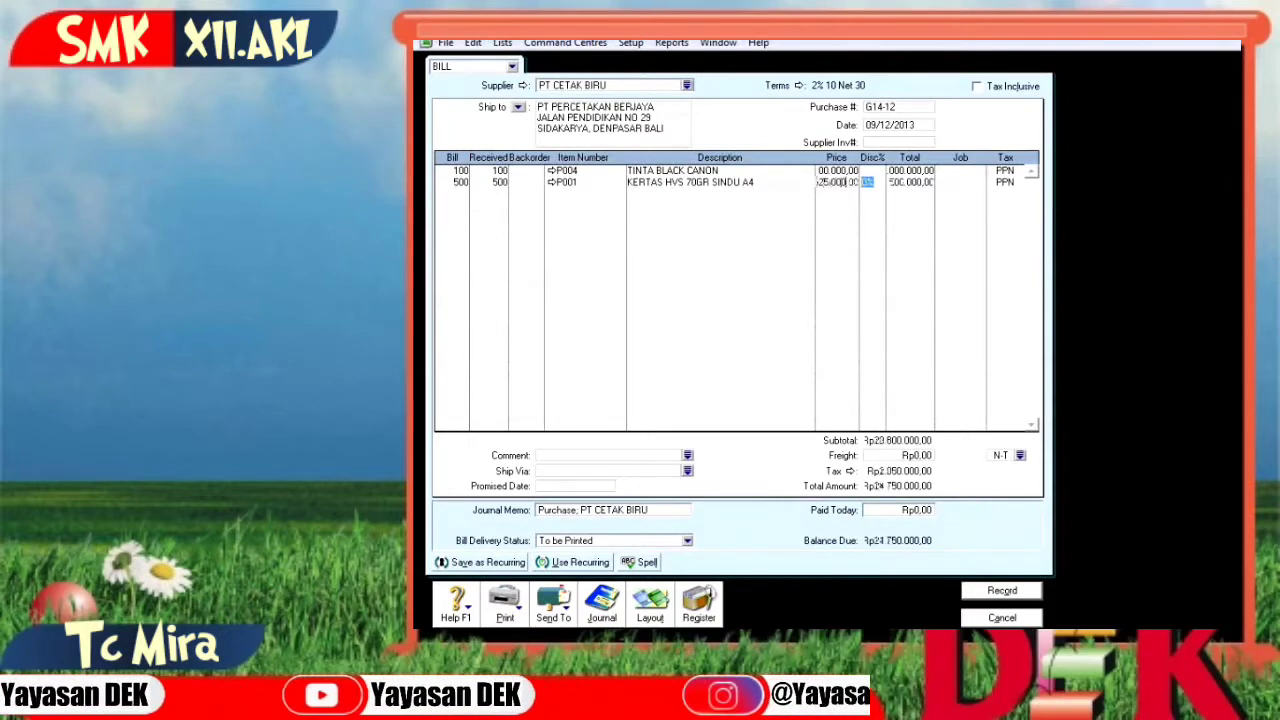
pyautogui.press('Tab')
pyautogui.press('Tab')
pyautogui.press('Tab')
pyautogui.press('Tab')
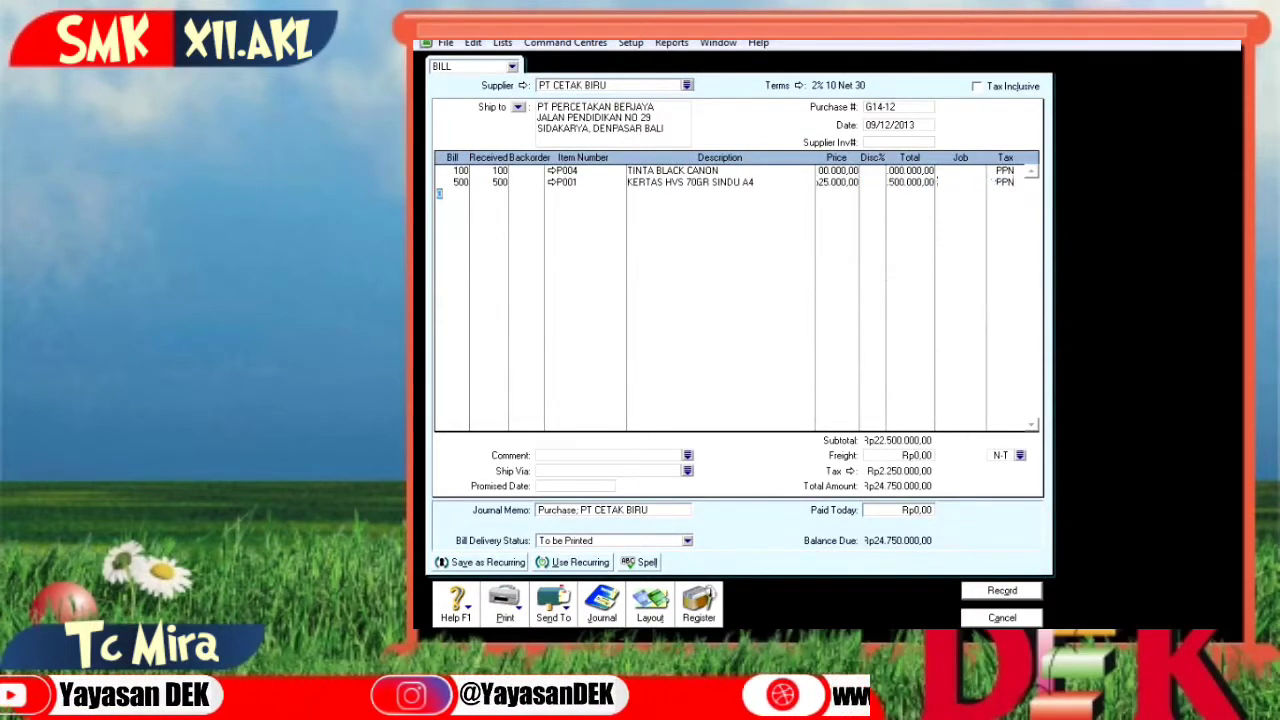
# Step: Add a bill line for 50 units of item P005, TINTA COLOUR CANON, at a unit price of 200.000 and review the transaction recap
pyautogui.write('50')
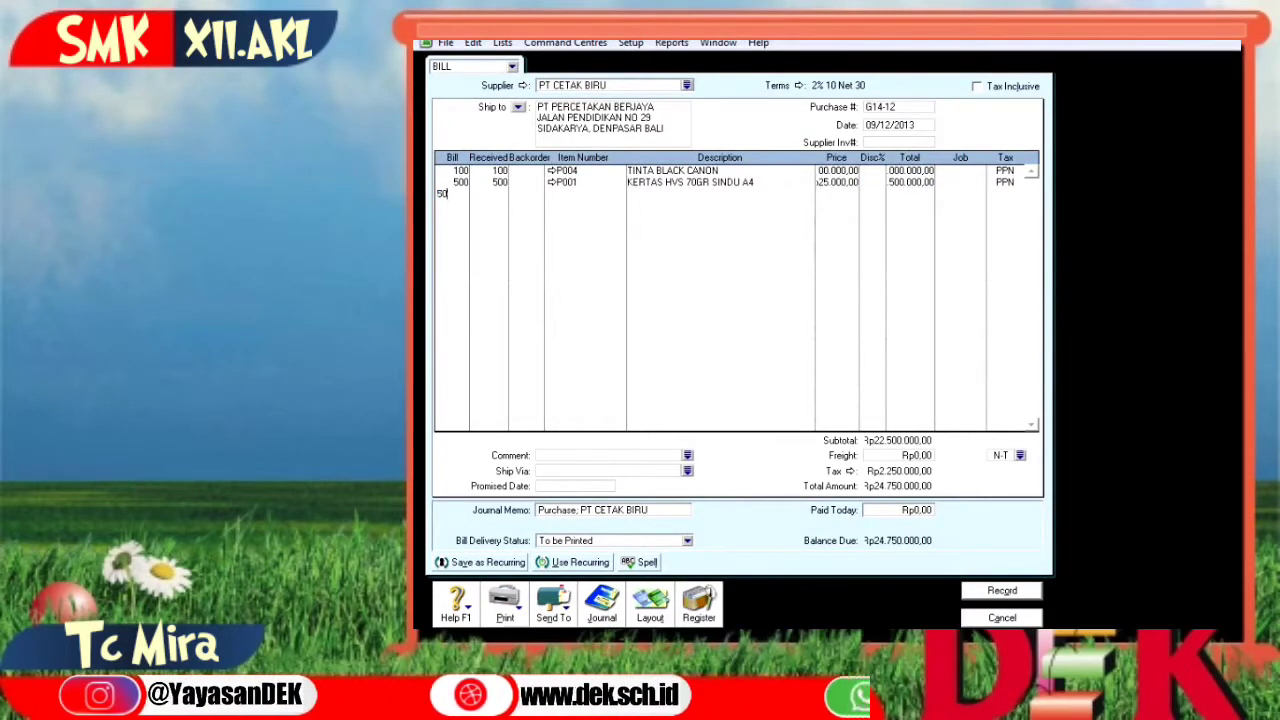
pyautogui.press('Tab')
pyautogui.press('Tab')
pyautogui.press('Tab')
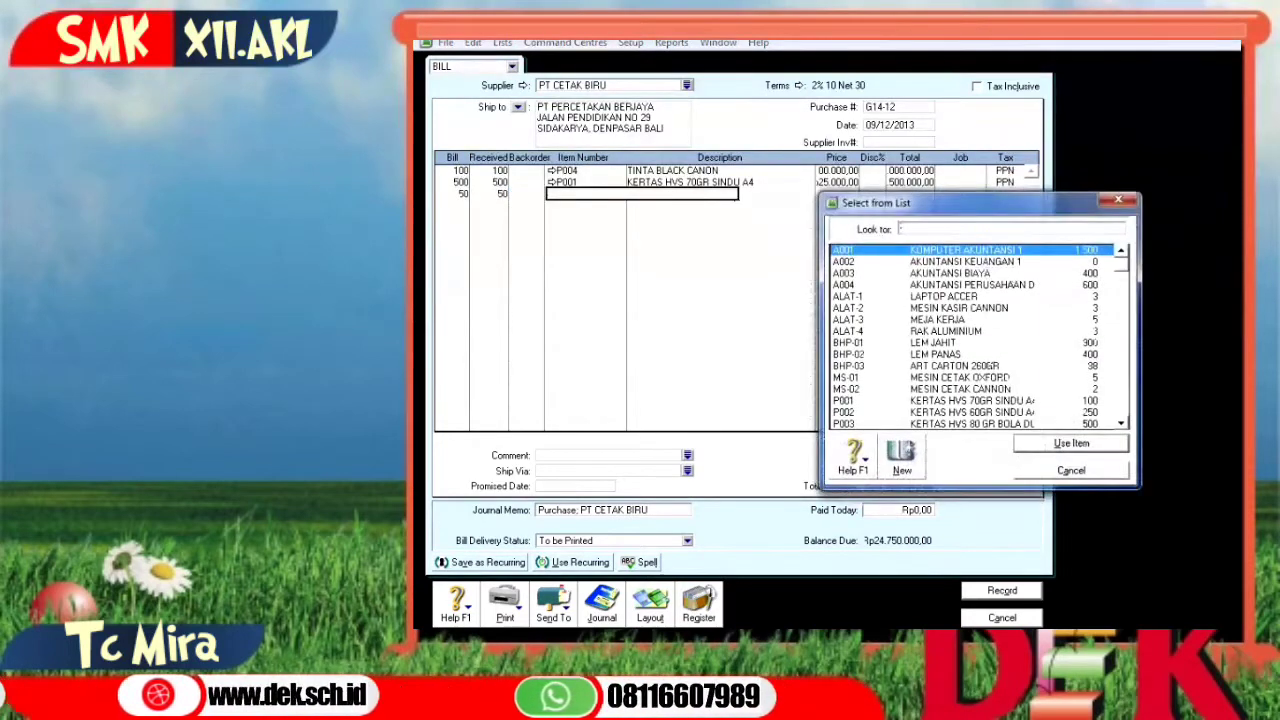
pyautogui.write('P005')
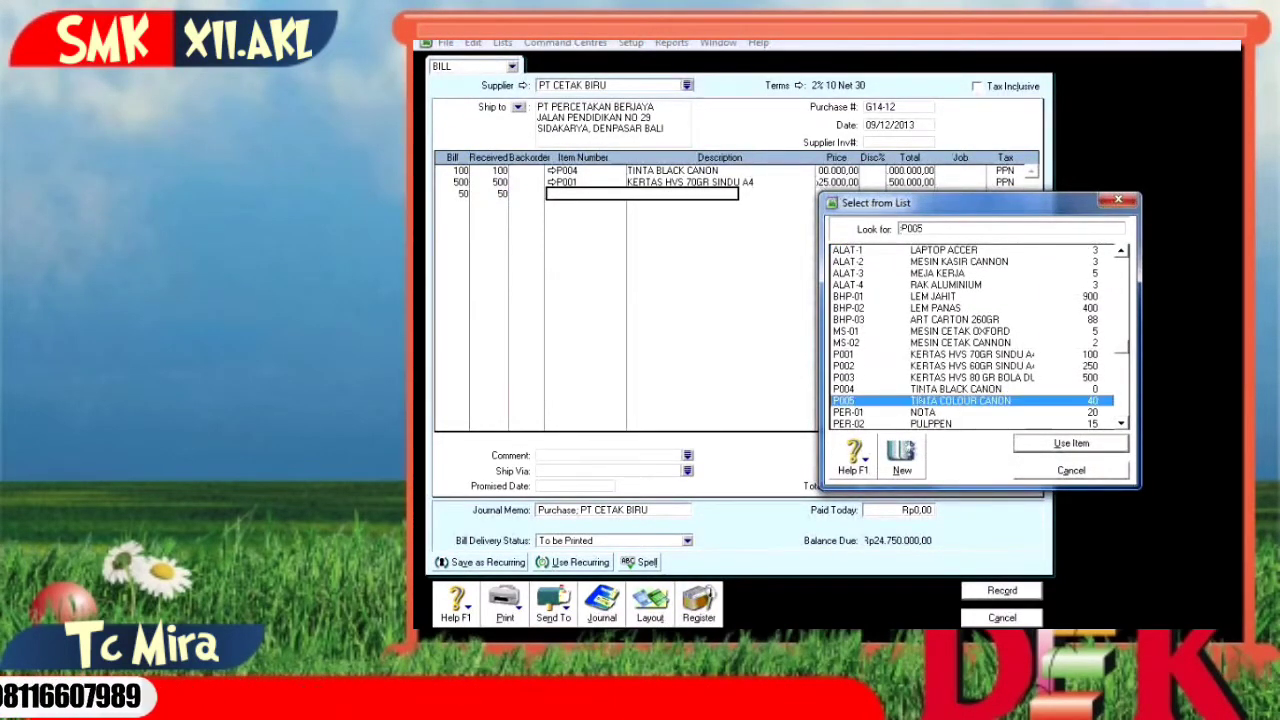
pyautogui.press('Return')
pyautogui.press('Tab')
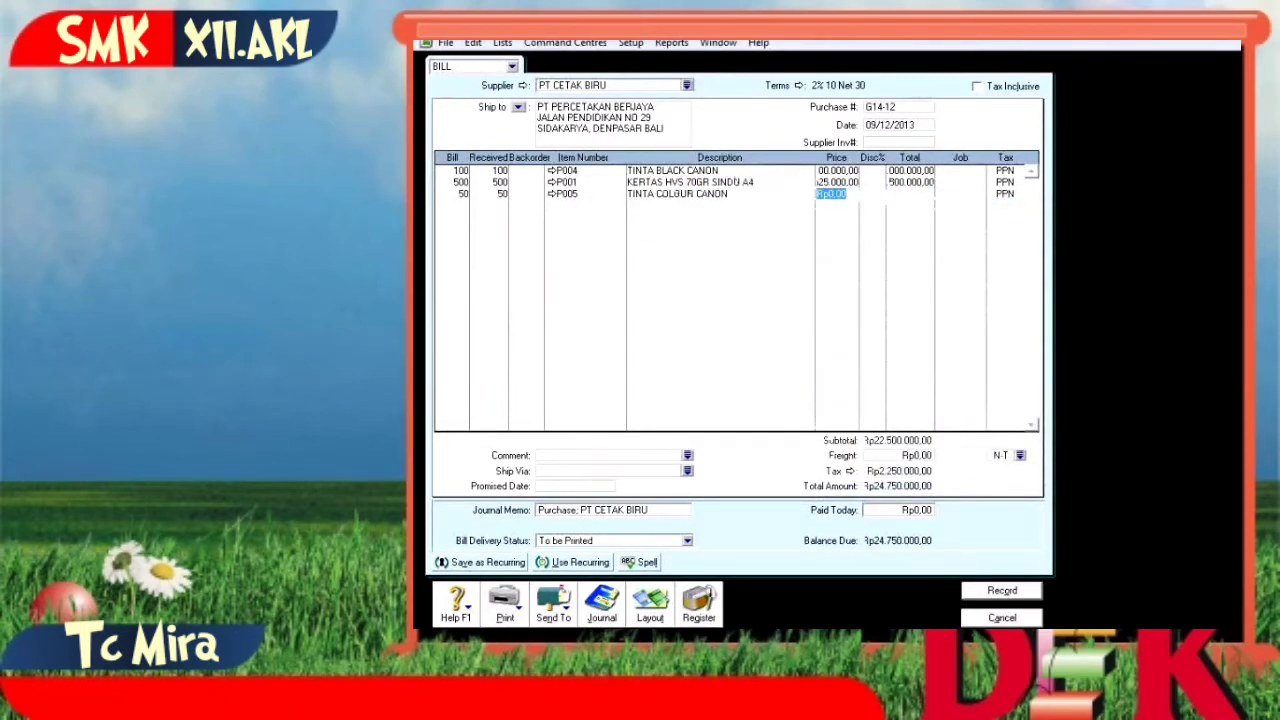
pyautogui.write('200000')
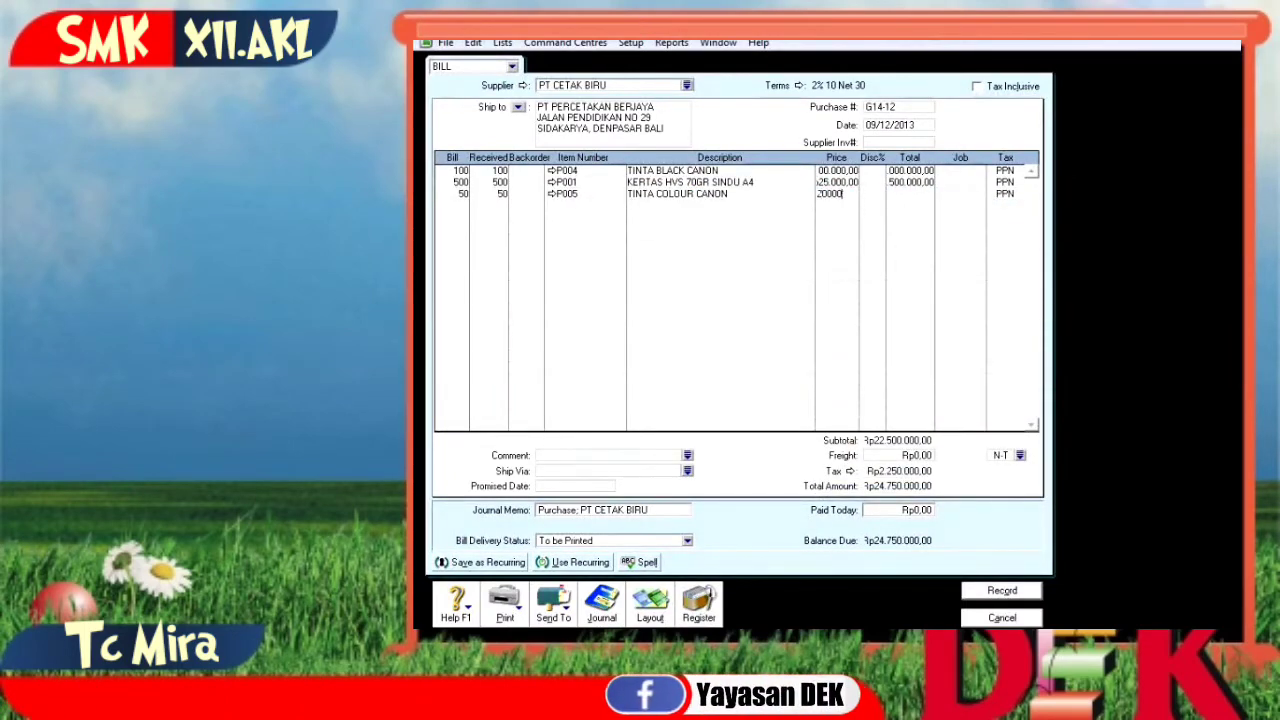
pyautogui.press('Tab')
pyautogui.press('Tab')
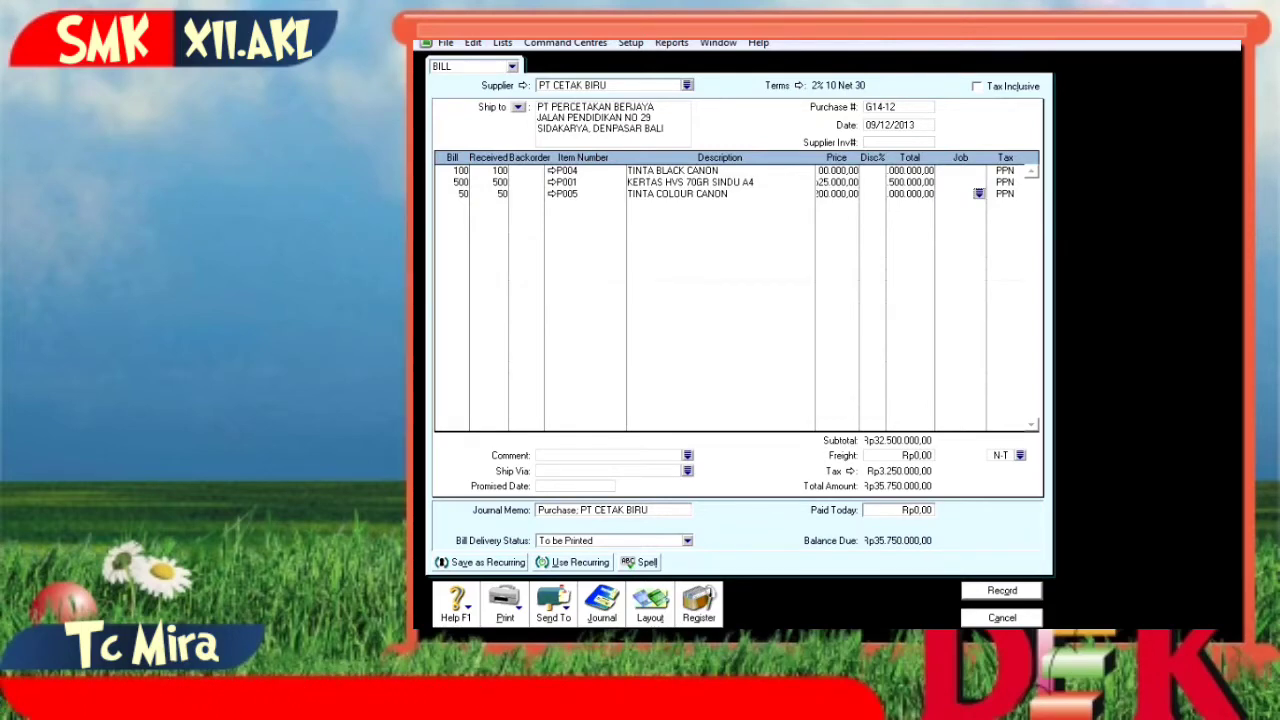
pyautogui.hotkey('ctrl', 'r')
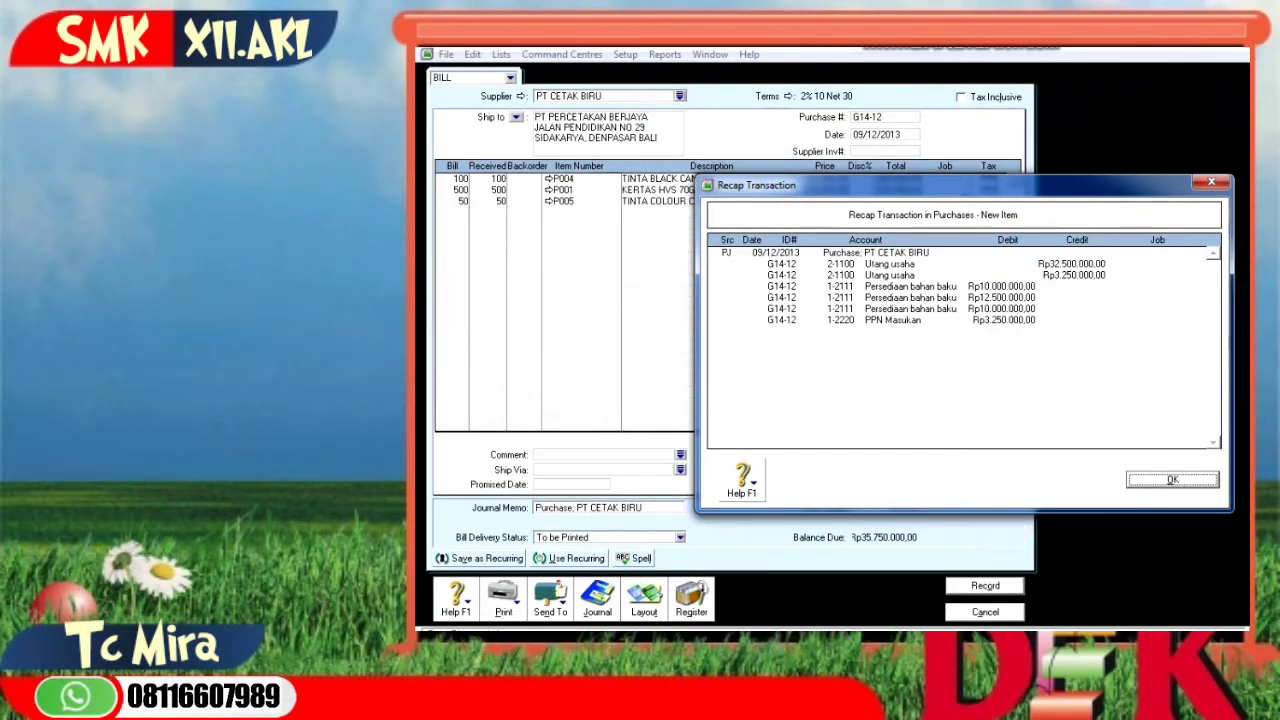
pyautogui.press('Return')
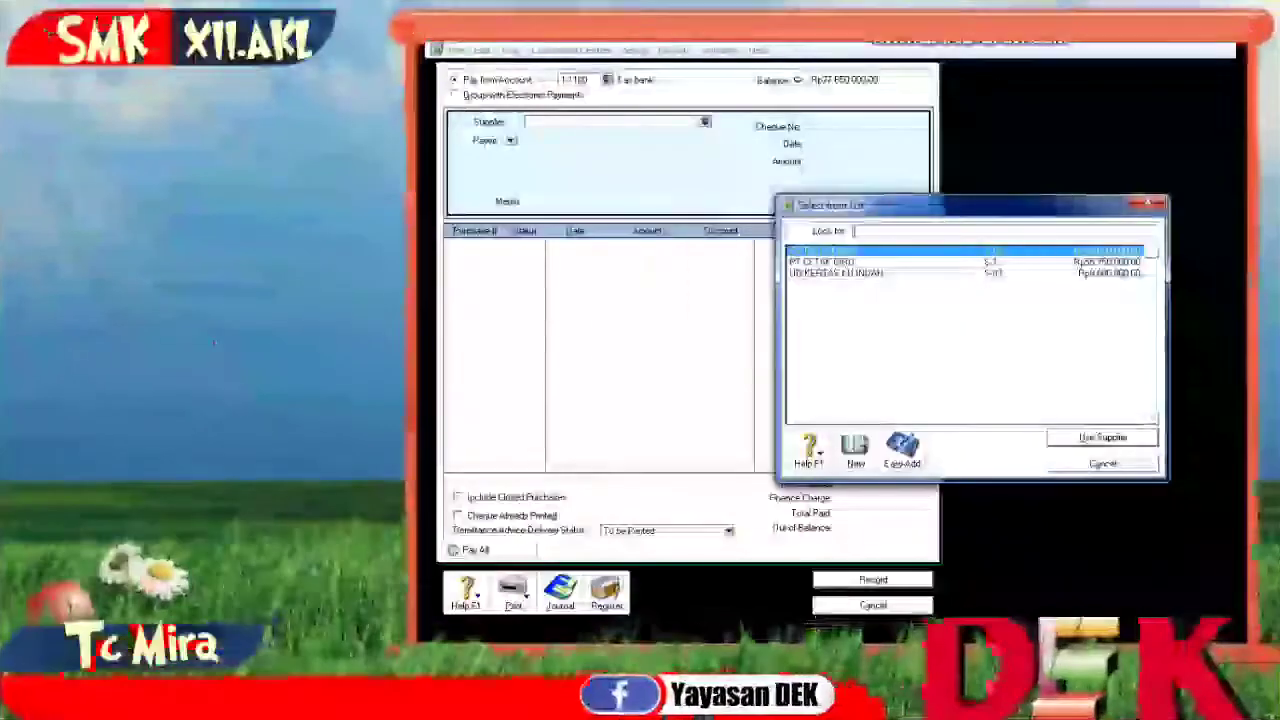
# Step: Select PT CETAK BIRU as the supplier in Pay Bills and set the cheque number to BKK12-1 and the date to 10/12/2013
pyautogui.write('PT CETAK BIRU')
pyautogui.press('Return')
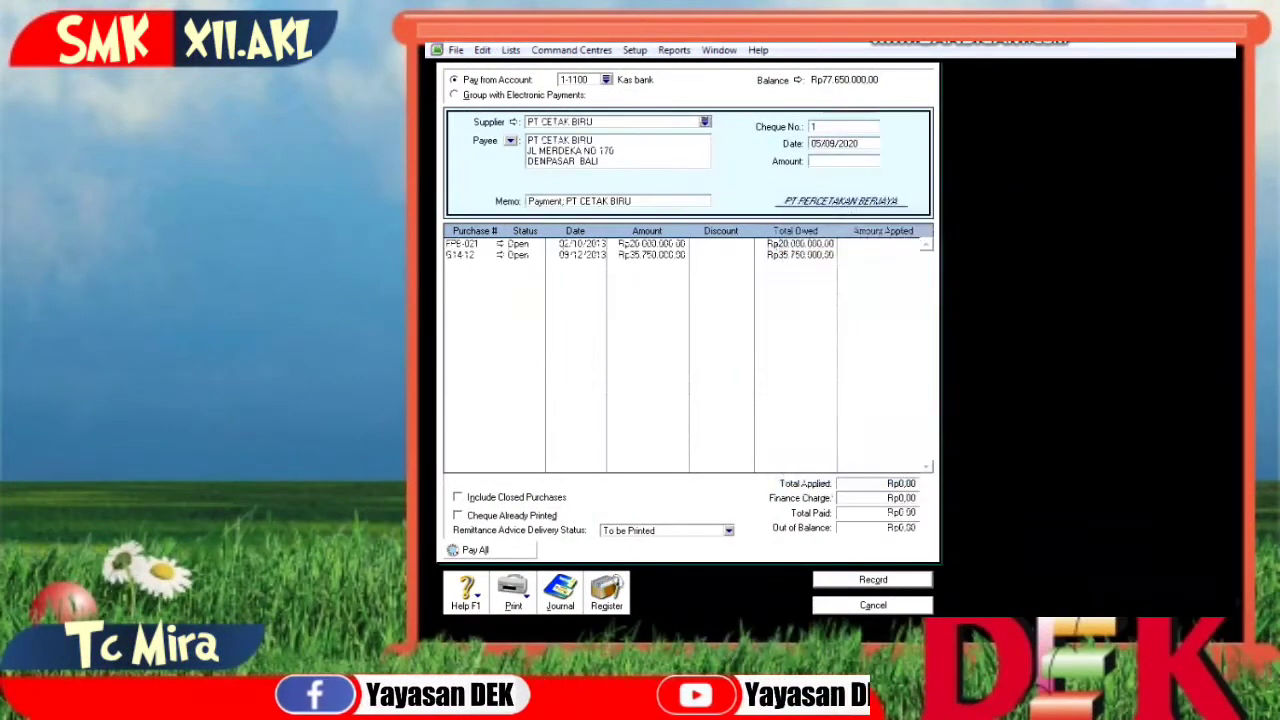
pyautogui.click(843, 127)
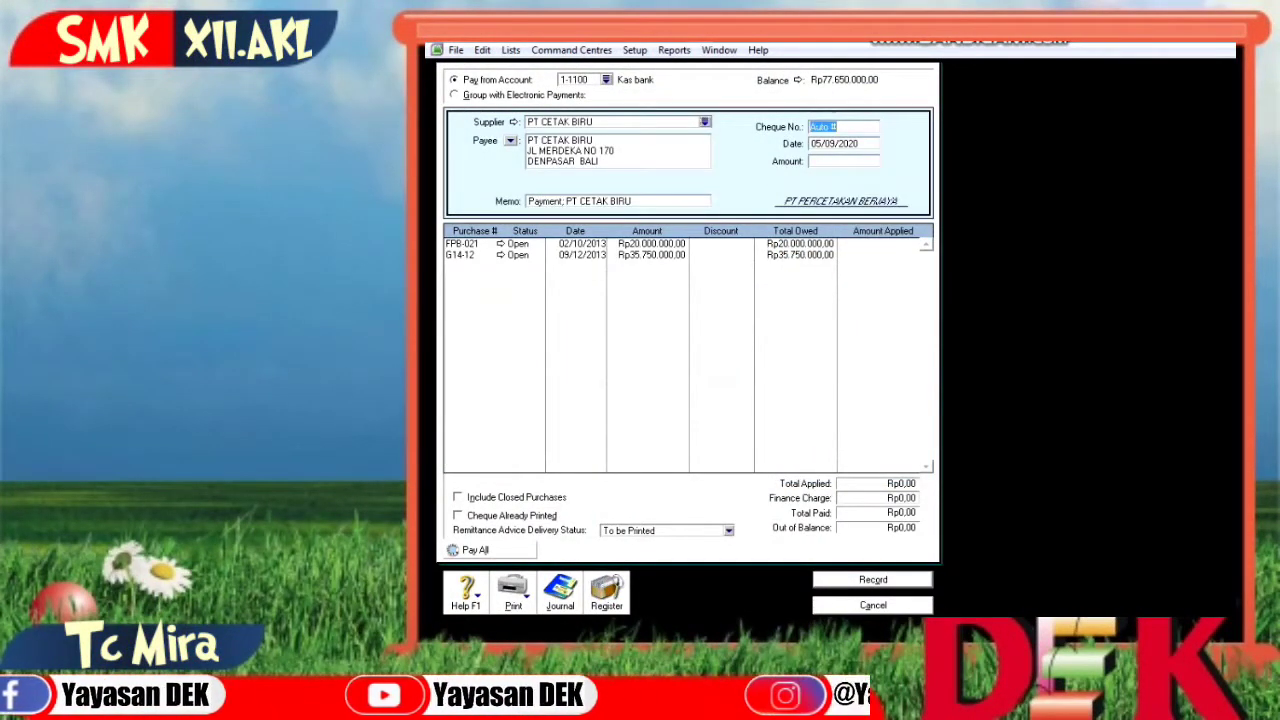
pyautogui.write('BKK')
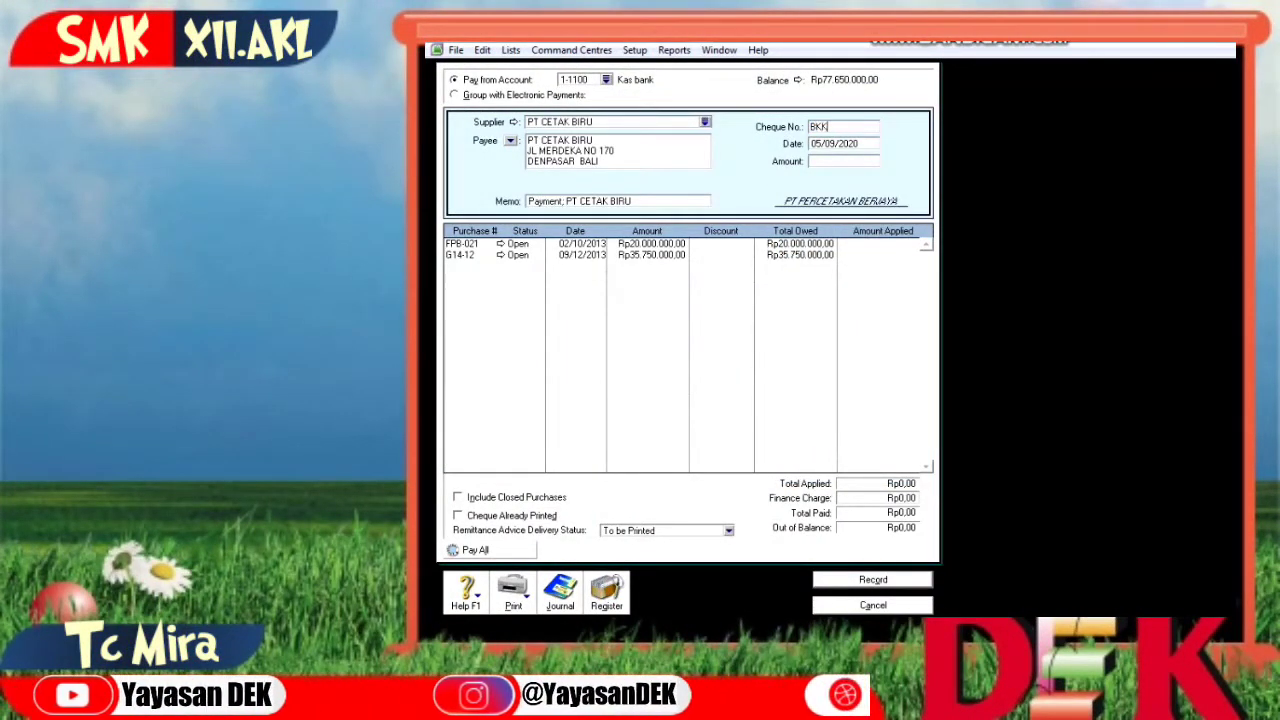
pyautogui.write('12-1')
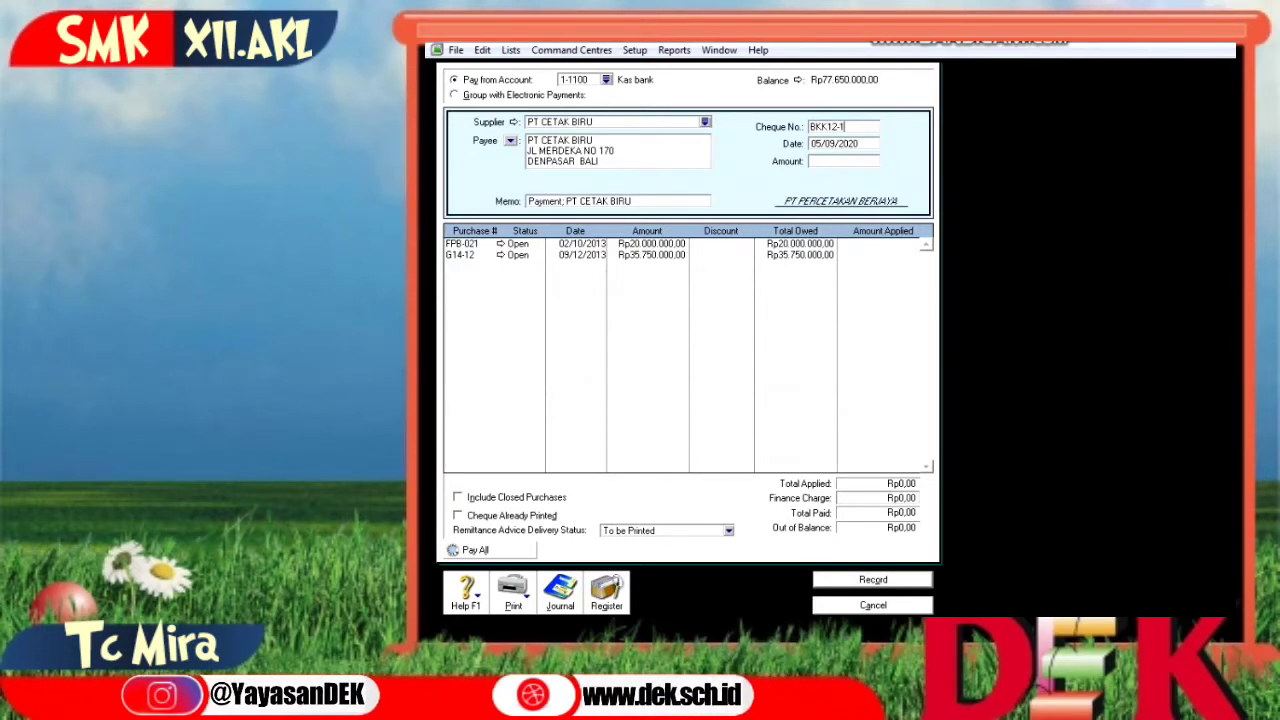
pyautogui.press('Tab')
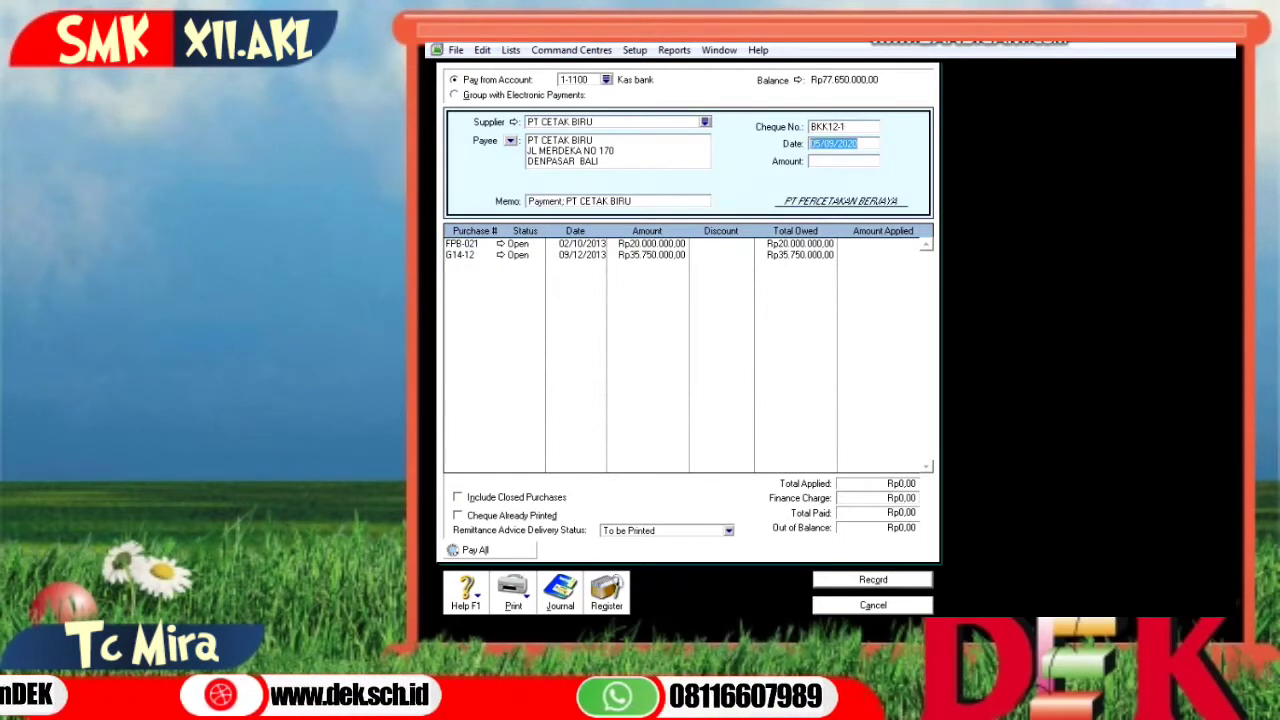
pyautogui.write('10/1')
pyautogui.write('2/2013')
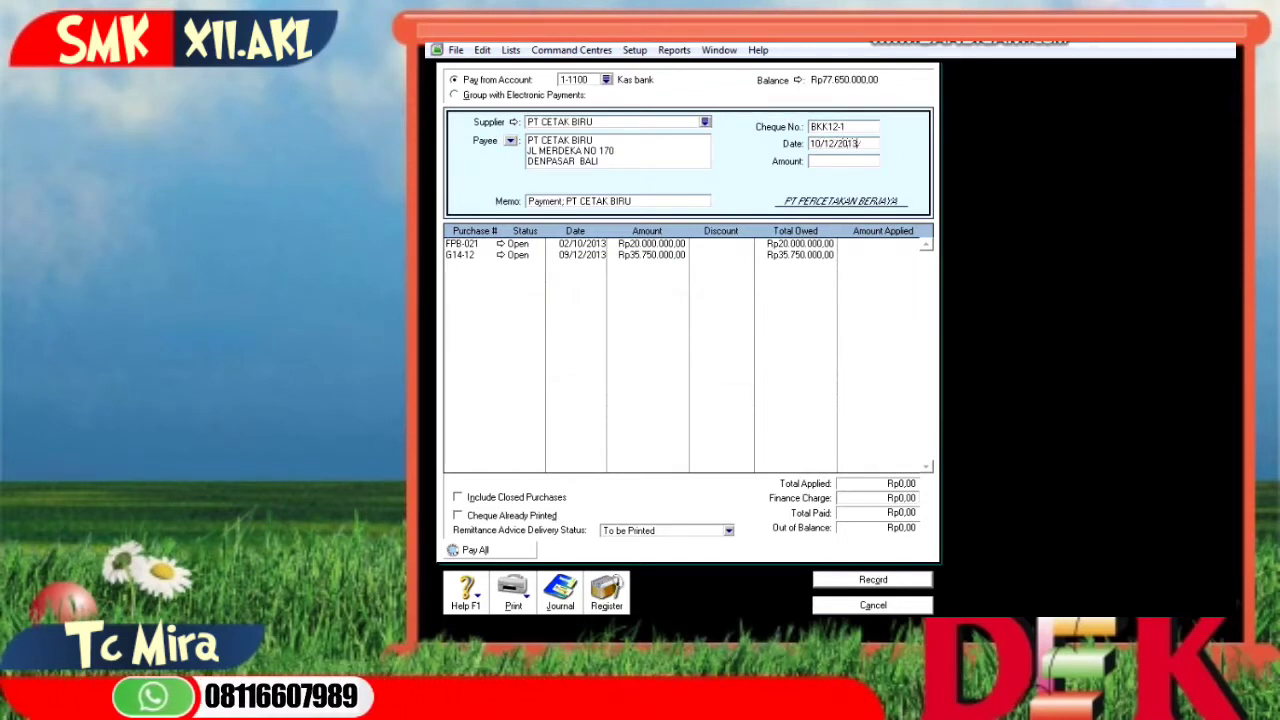
pyautogui.press('Tab')
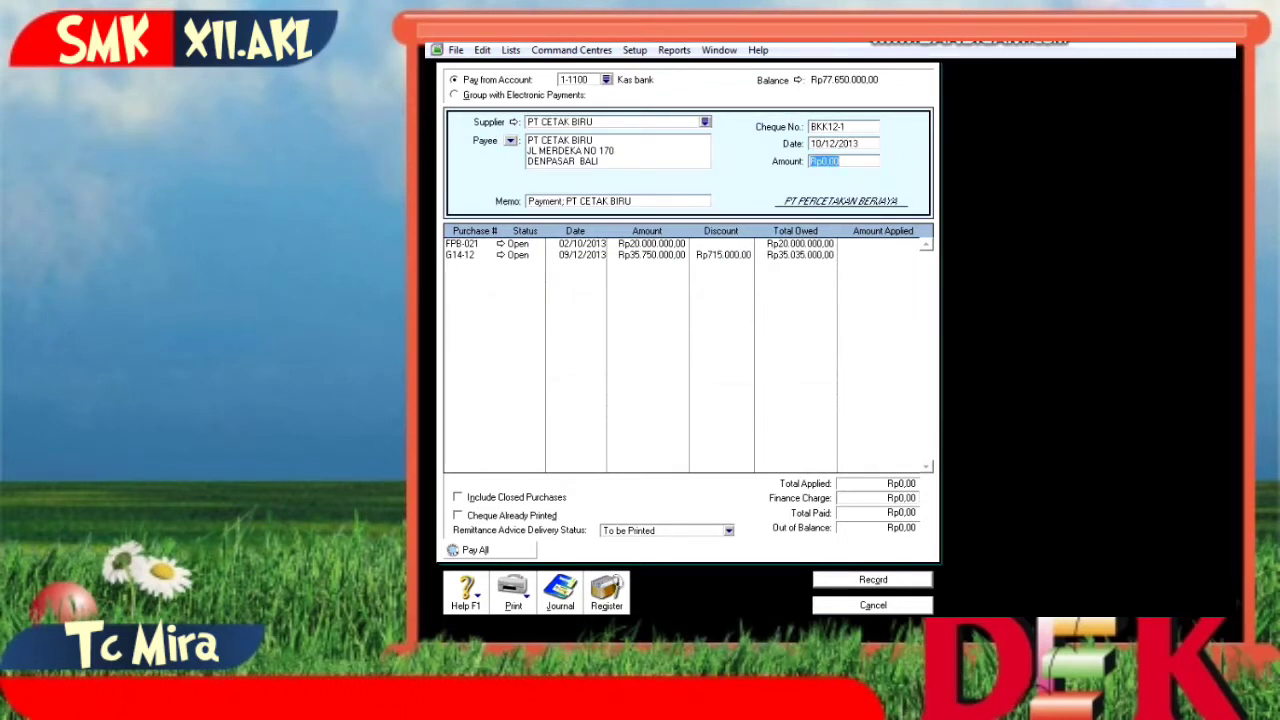
# Step: Set the payment amount to 20.200.000 and apply 20.000.000 of it to purchase FPB-021
pyautogui.write('20')
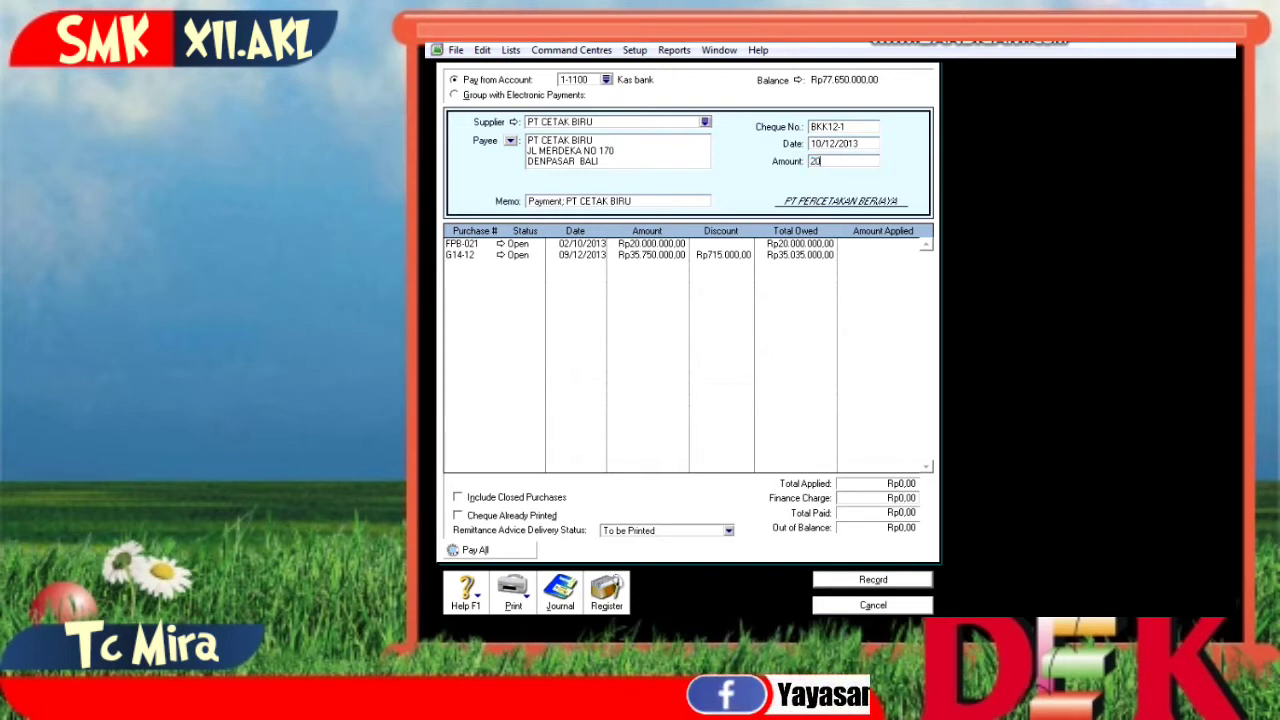
pyautogui.write('20000000')
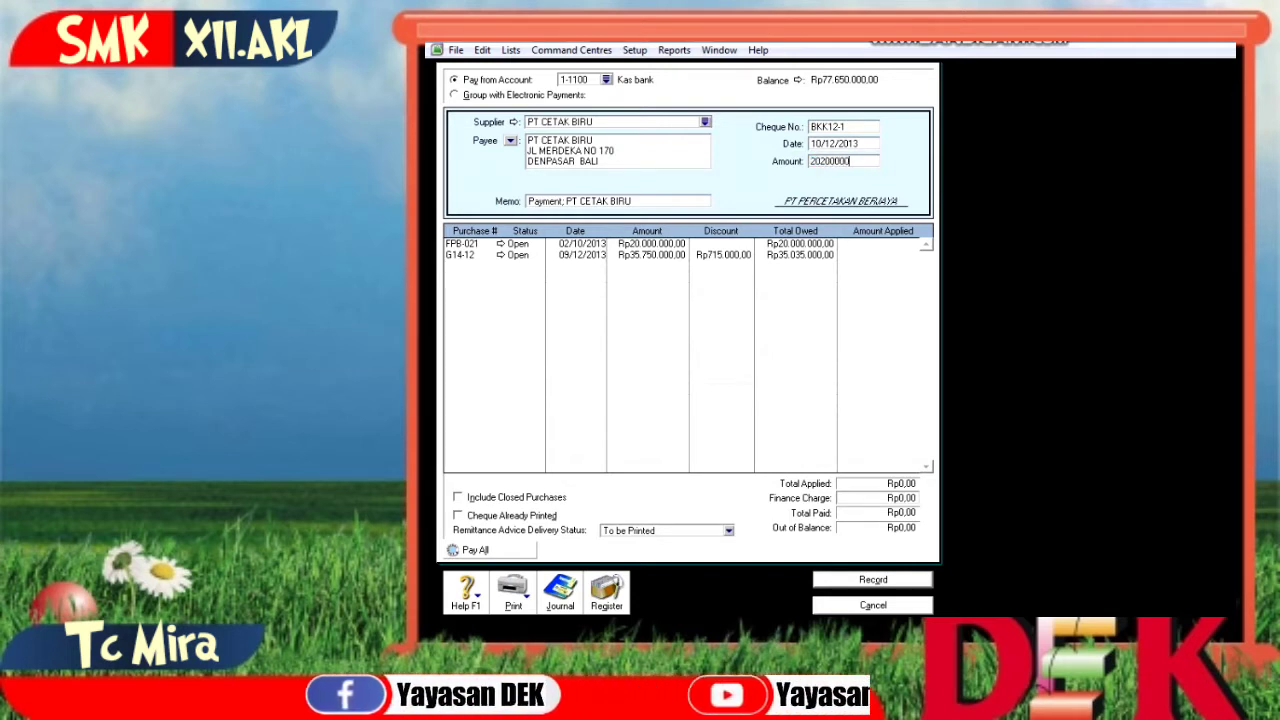
pyautogui.press('Tab')
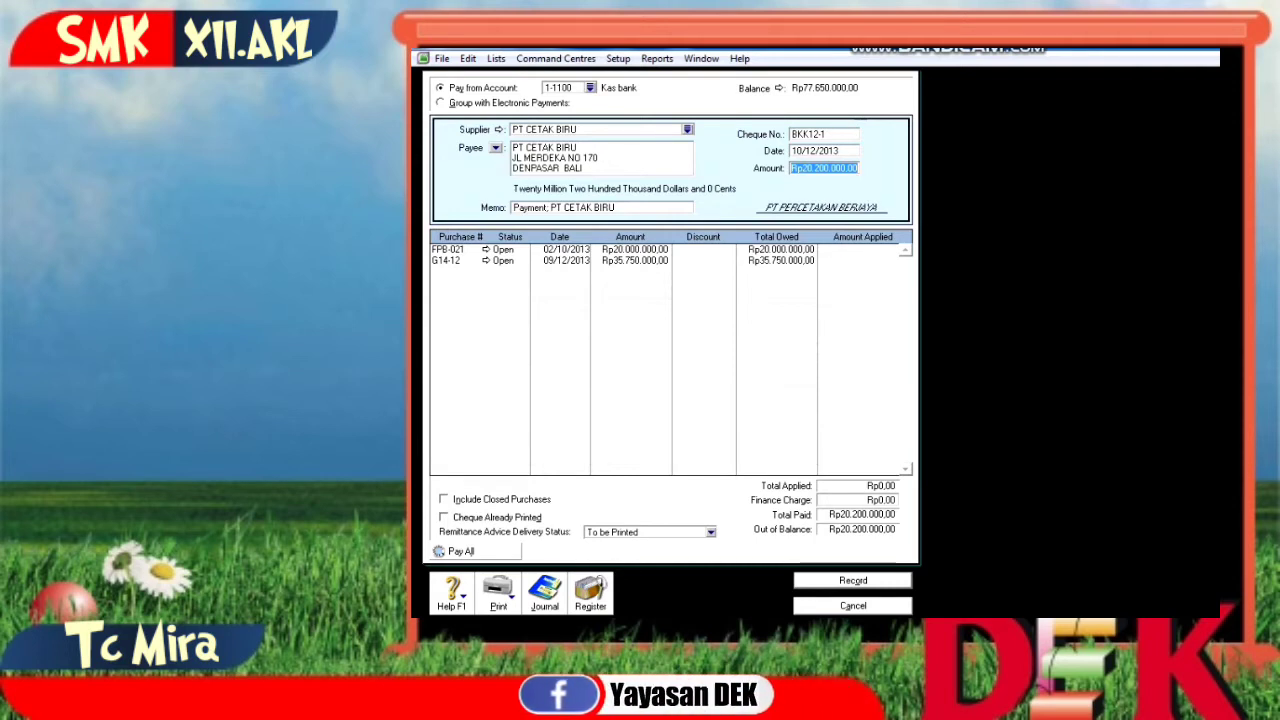
pyautogui.click(863, 250)
pyautogui.click(446, 260)
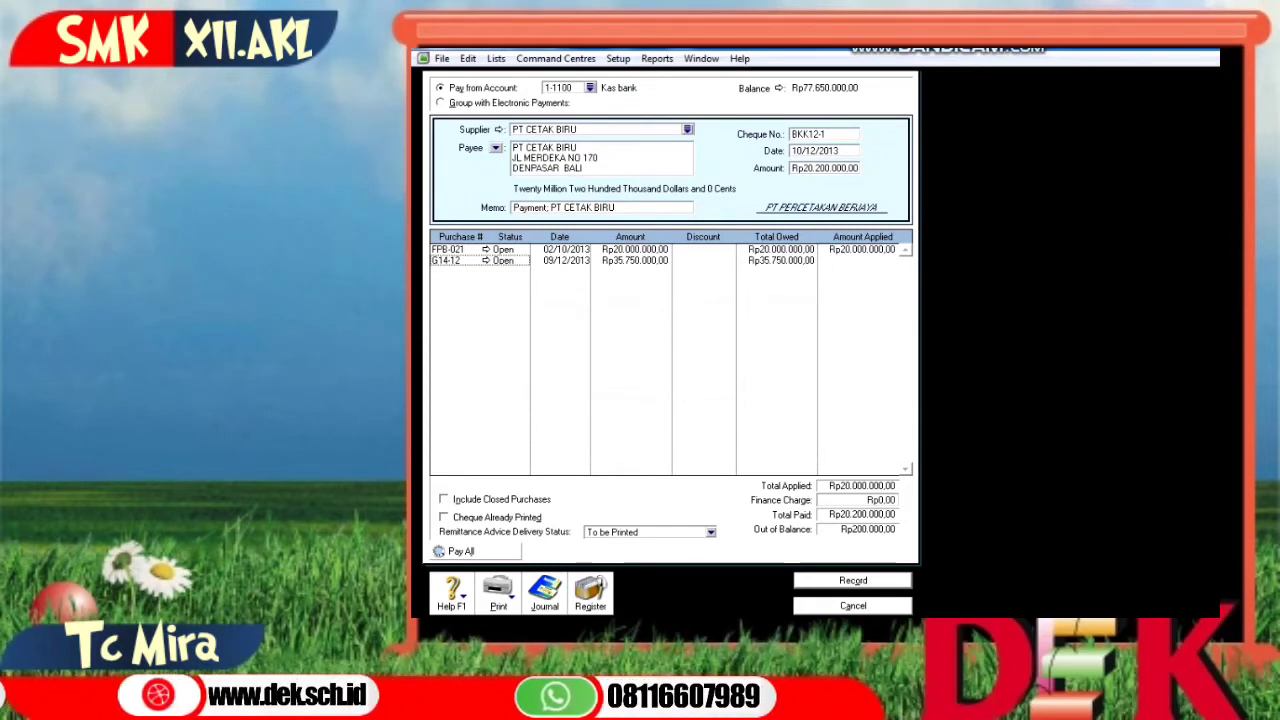
# Step: Apply a finance charge of 200.000 to the payment and review the transaction recap
pyautogui.click(869, 500)
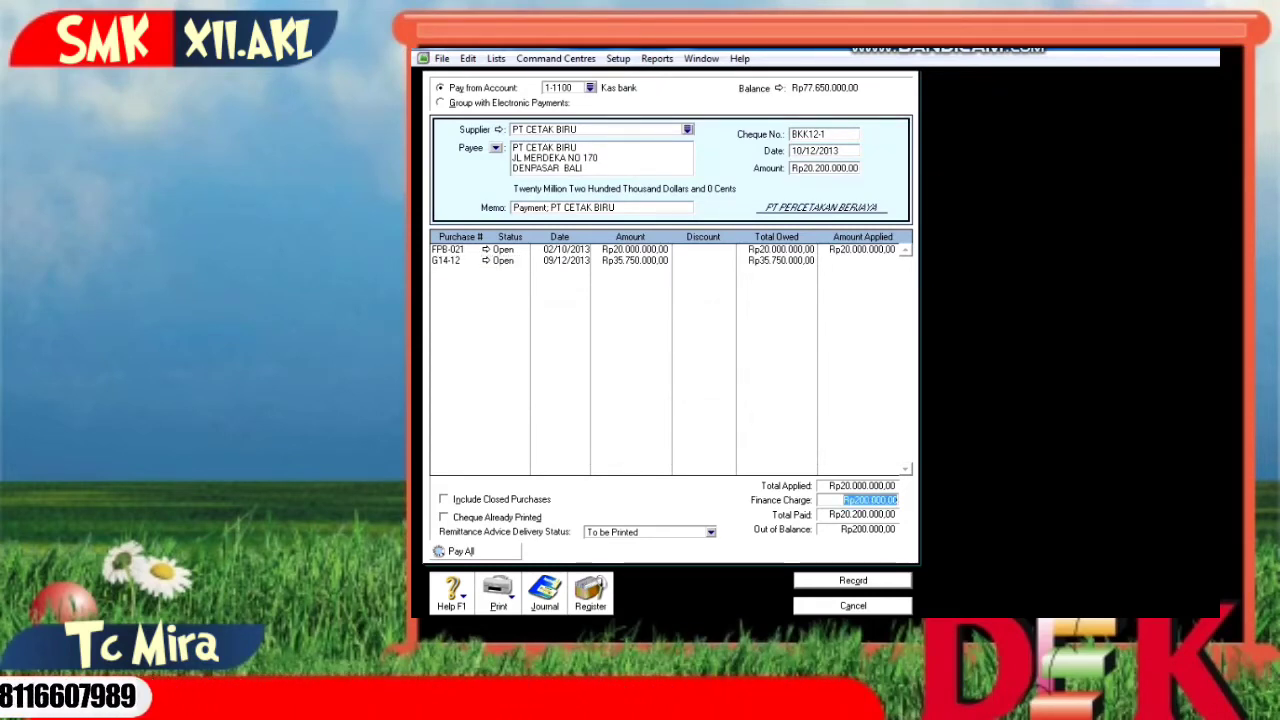
pyautogui.press('Tab')
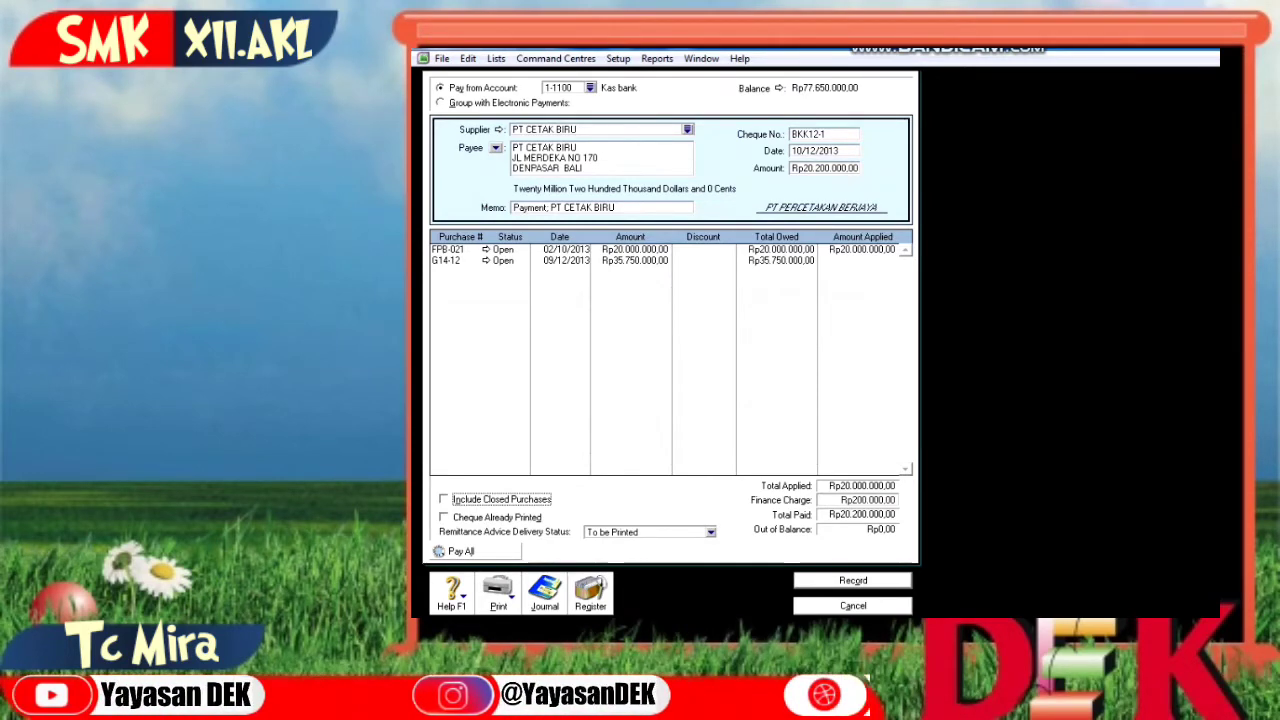
pyautogui.hotkey('ctrl', 'r')
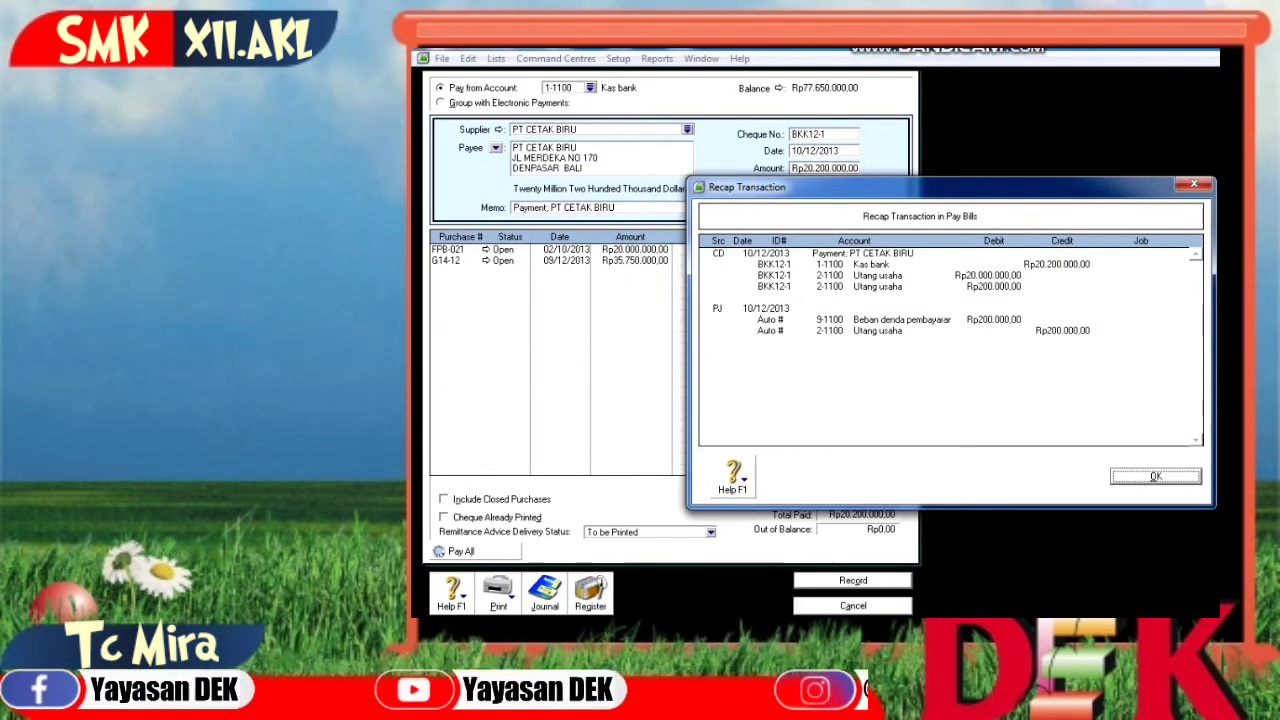
pyautogui.press('Return')
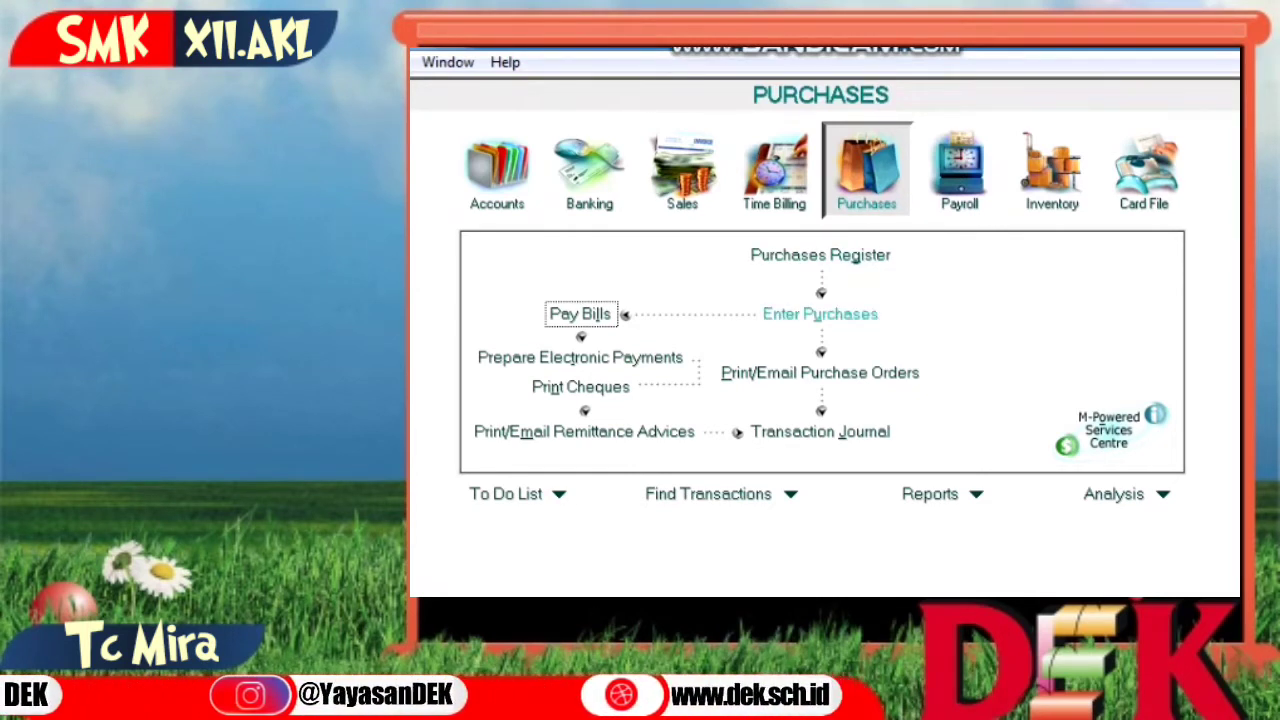
# Step: Start a new purchase bill in Purchases with UD KERTAS KU INDAH as the supplier
pyautogui.click(820, 314)
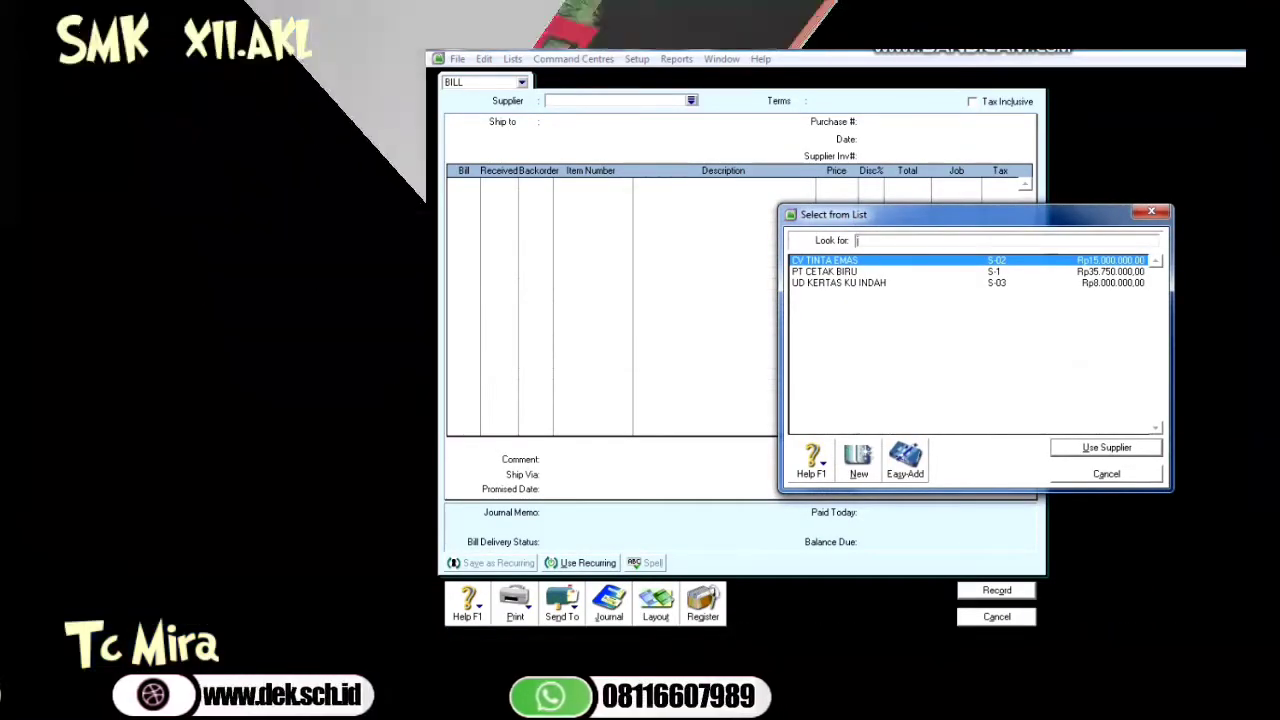
pyautogui.click(838, 283)
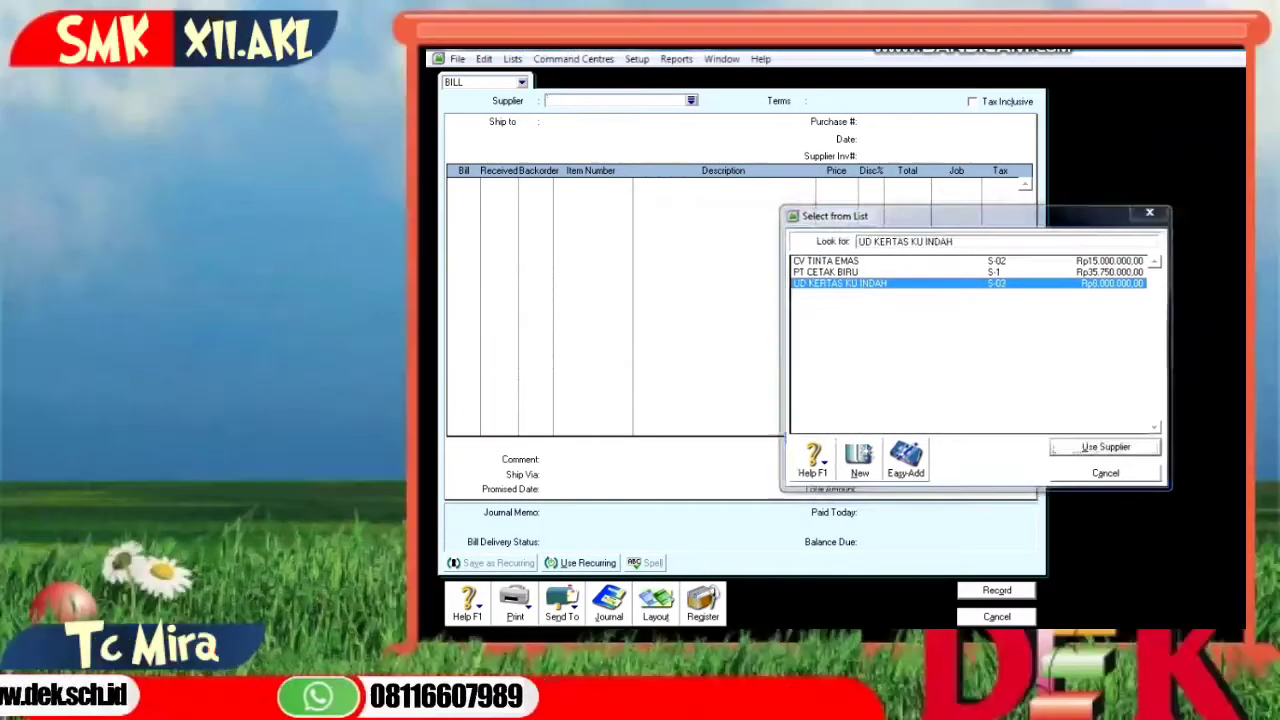
pyautogui.press('Return')
# Step: Set the purchase number to G17-10 and the bill date to 12/12/2013
pyautogui.click(884, 121)
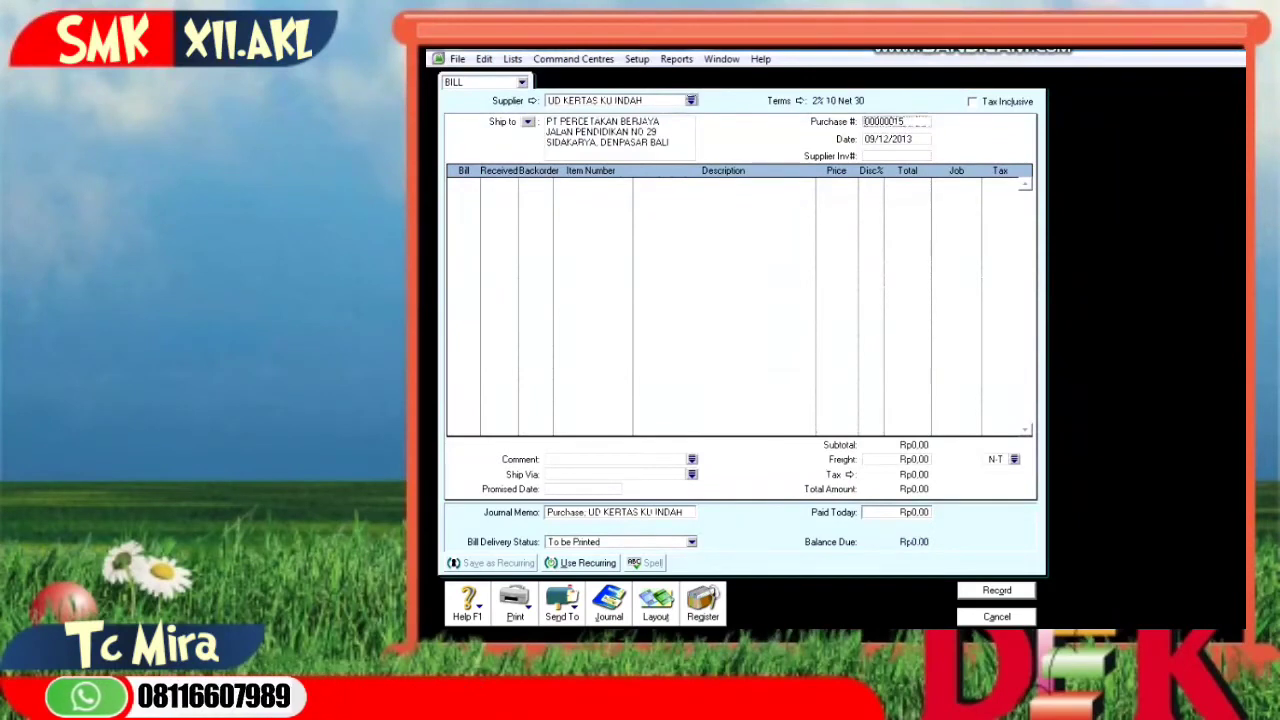
pyautogui.write('G17-50')
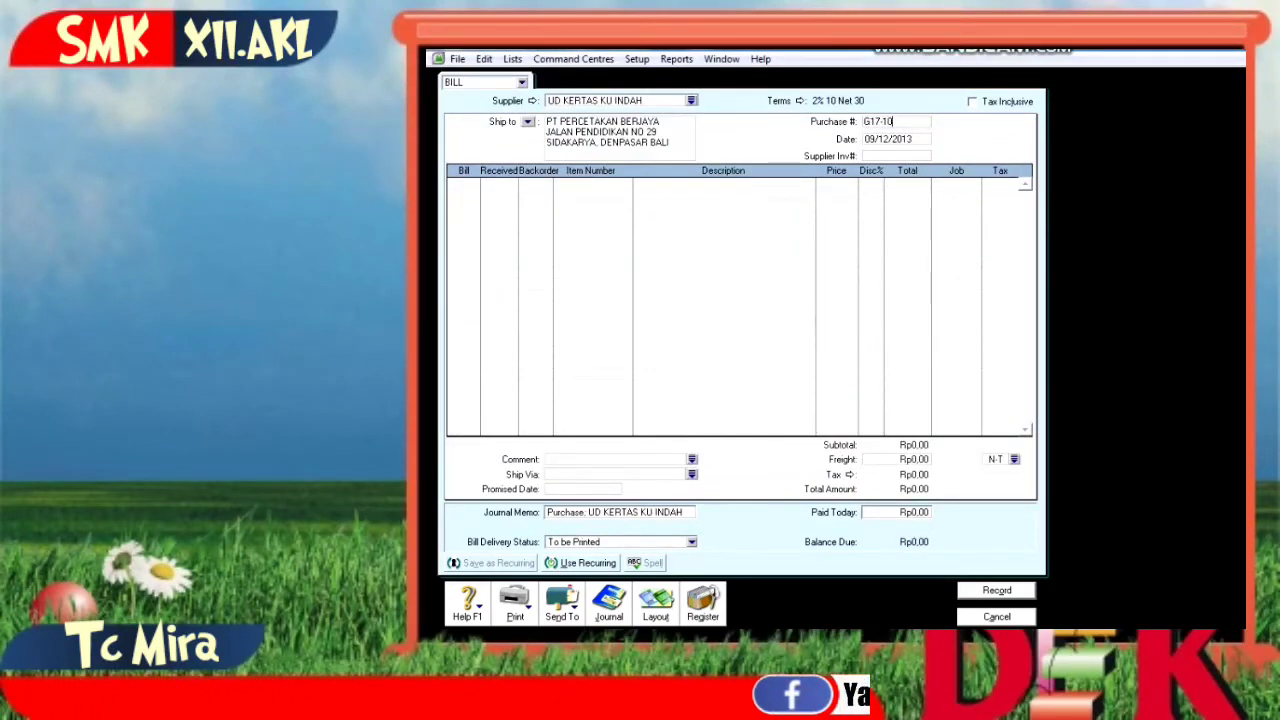
pyautogui.press('Tab')
pyautogui.write('15/12/2018')
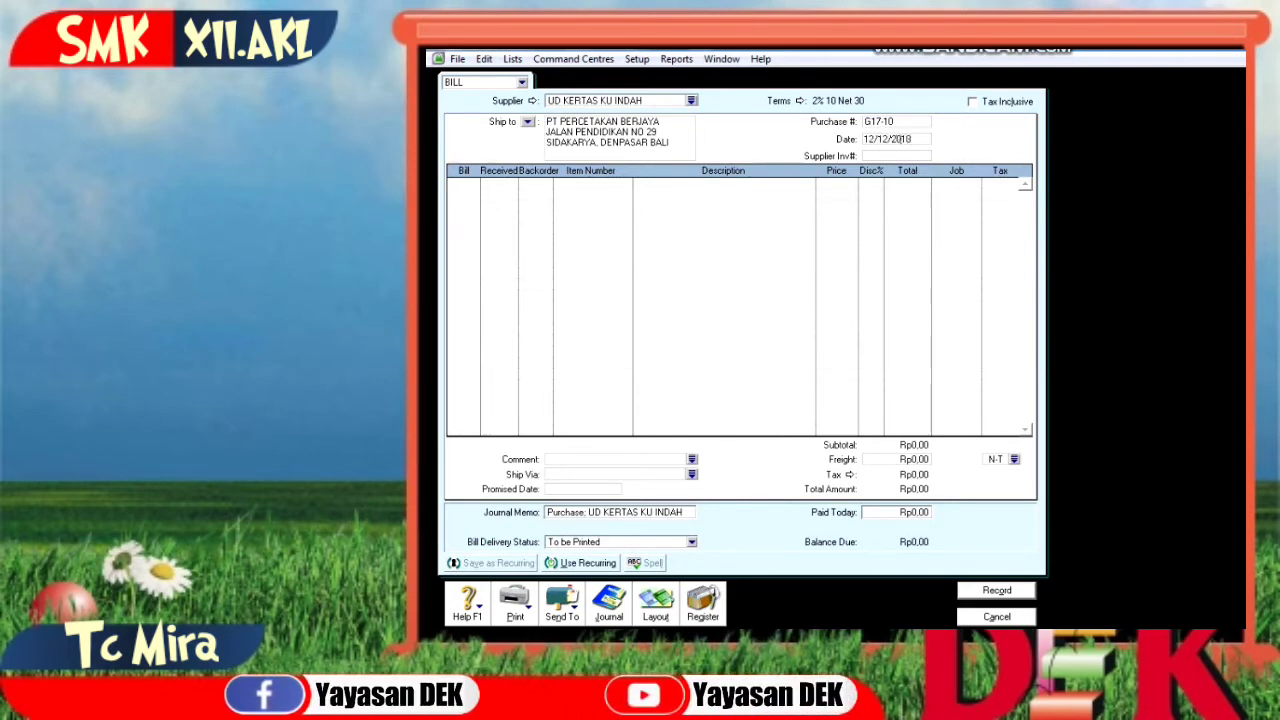
pyautogui.press('Tab')
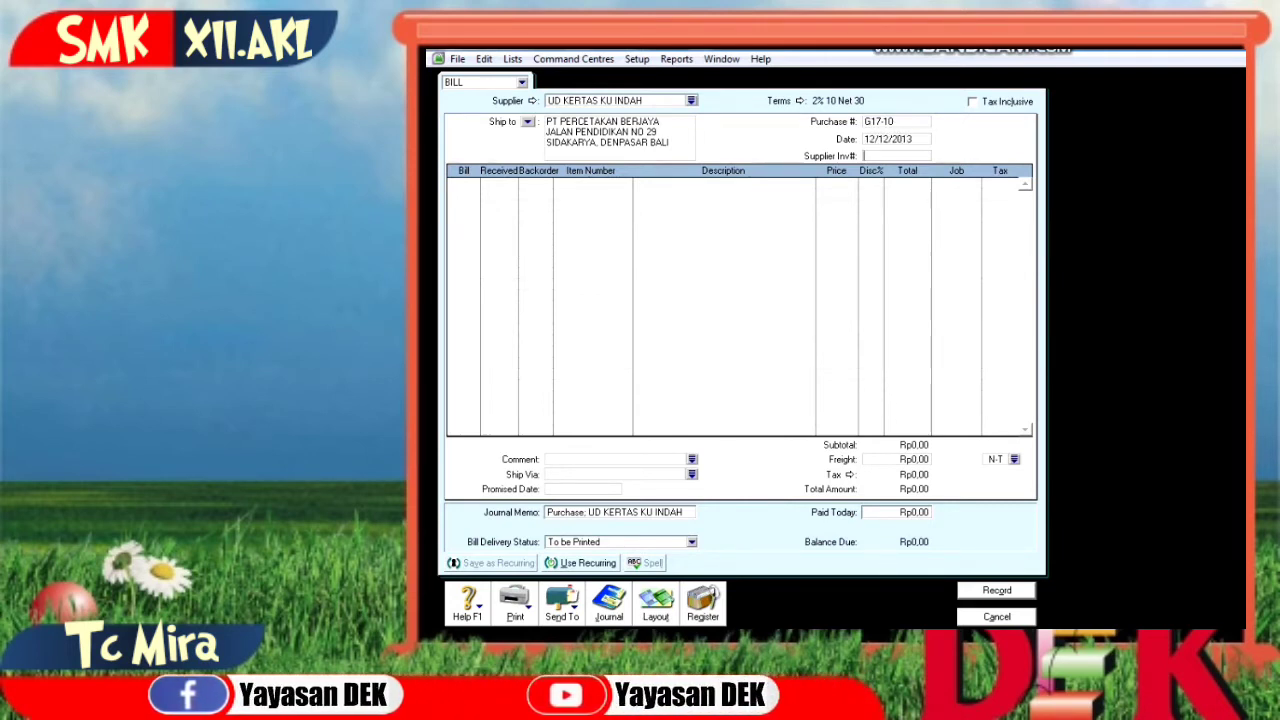
# Step: Enter the first bill line for 200 units of item BHP-02 (LEM PANAS)
pyautogui.press('Tab')
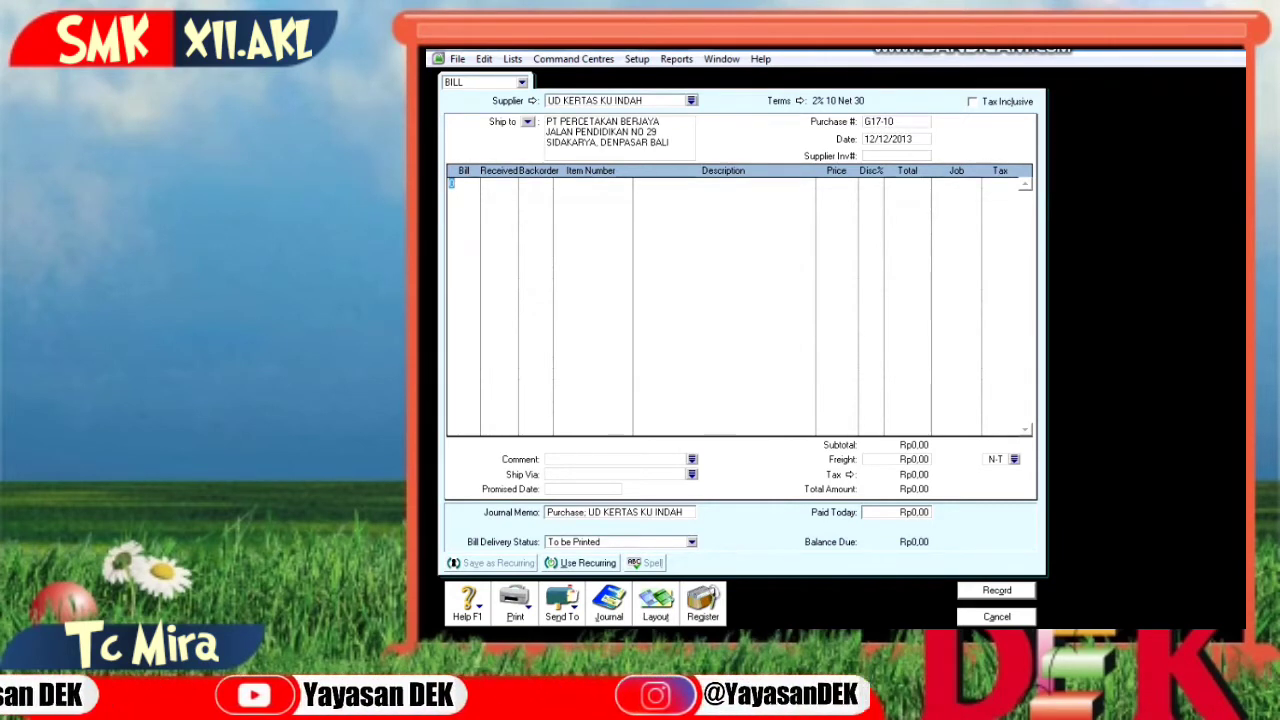
pyautogui.write('200')
pyautogui.press('Tab')
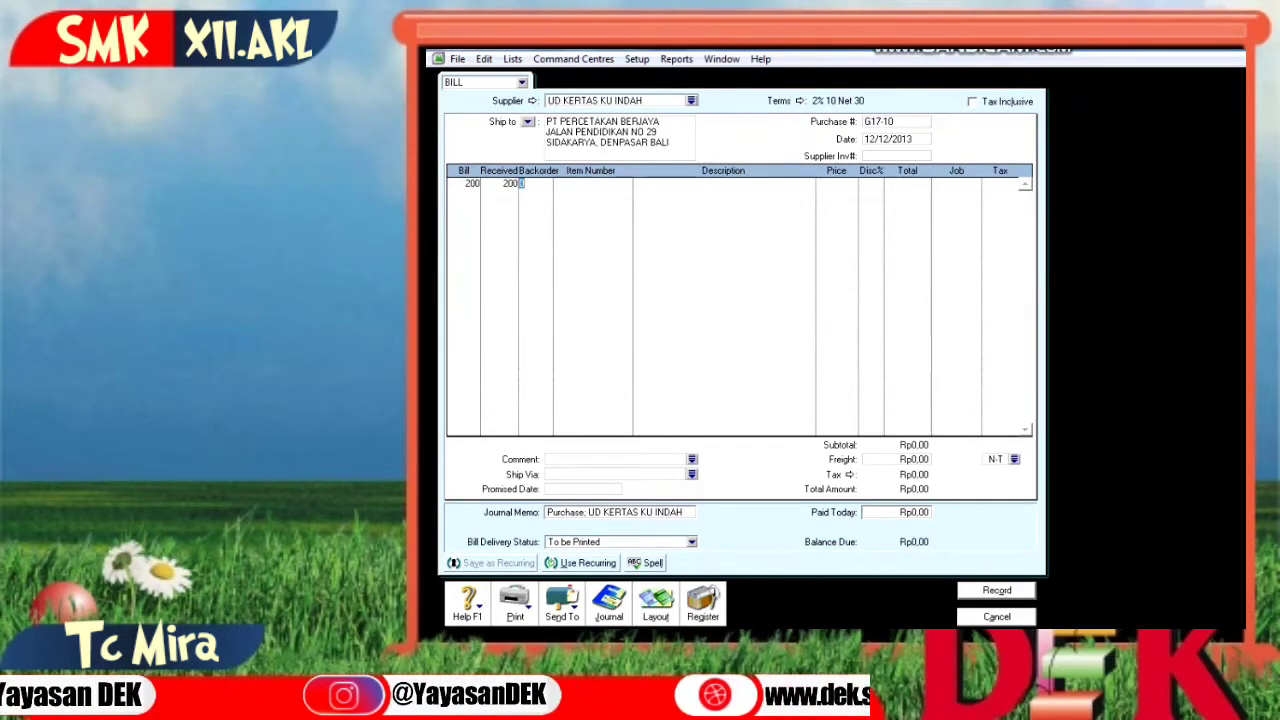
pyautogui.press('Tab')
pyautogui.press('Tab')
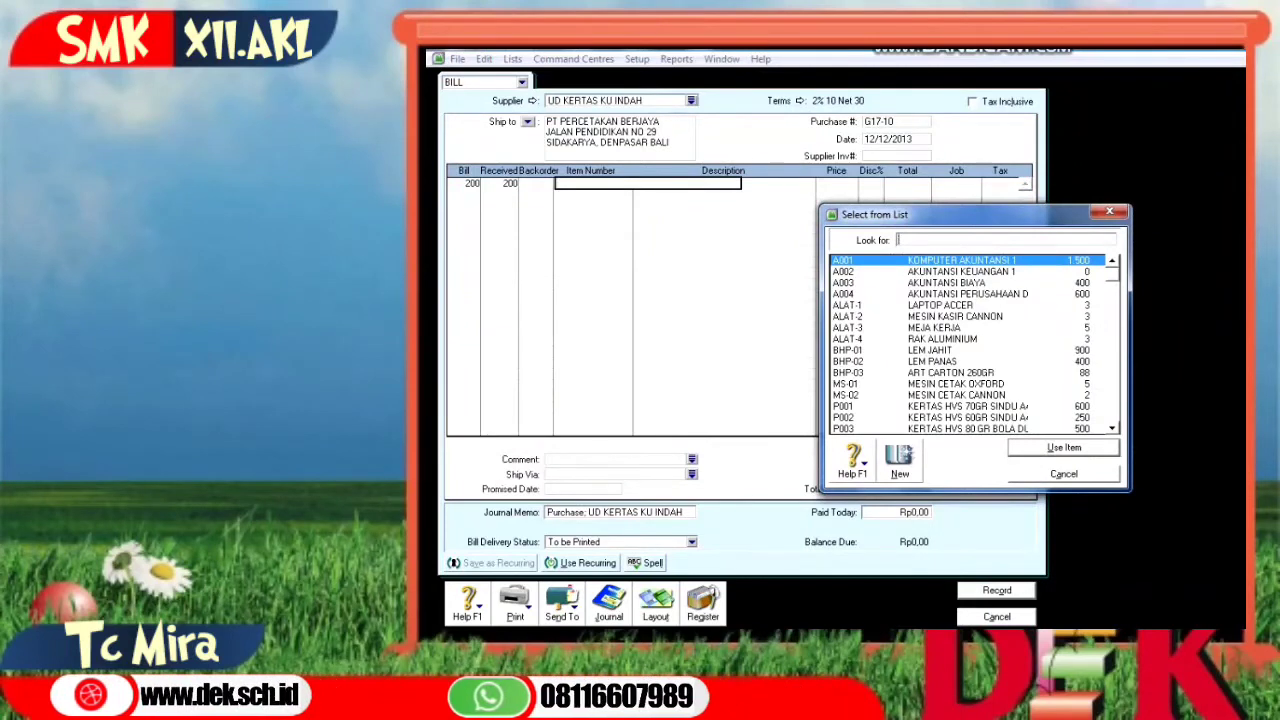
pyautogui.scroll(-2, 976, 344)
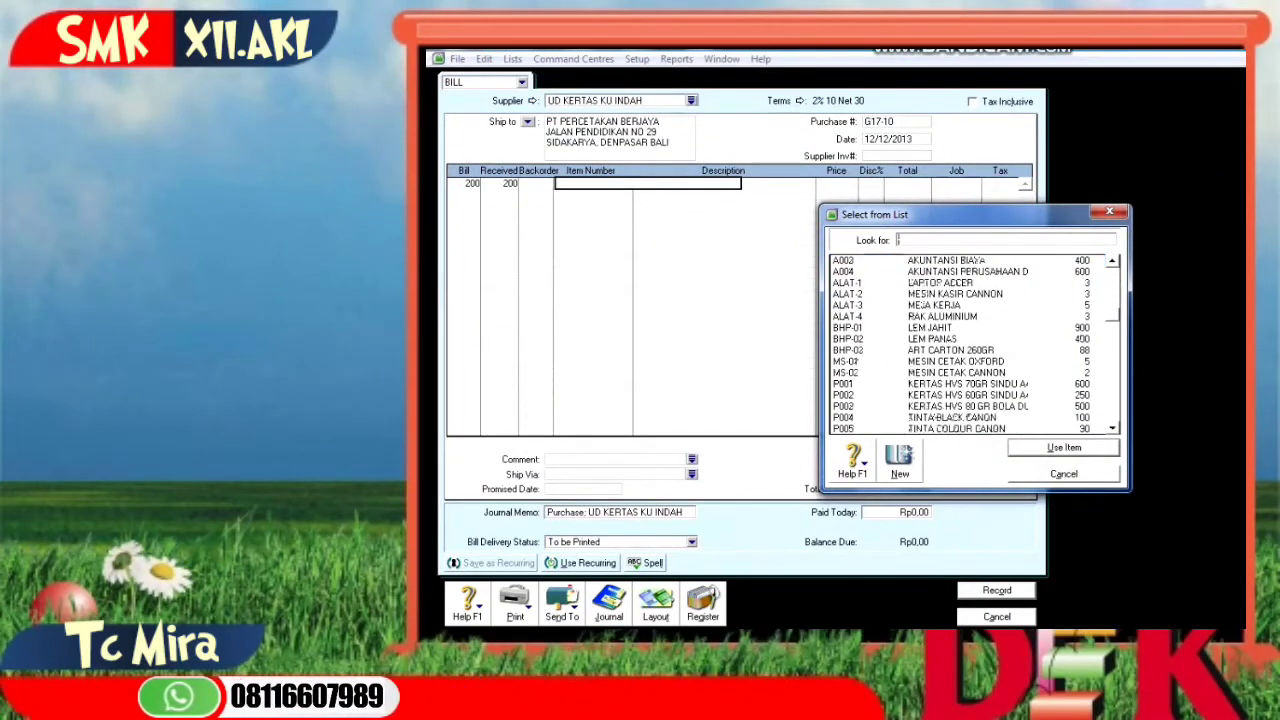
pyautogui.scroll(-3, 976, 344)
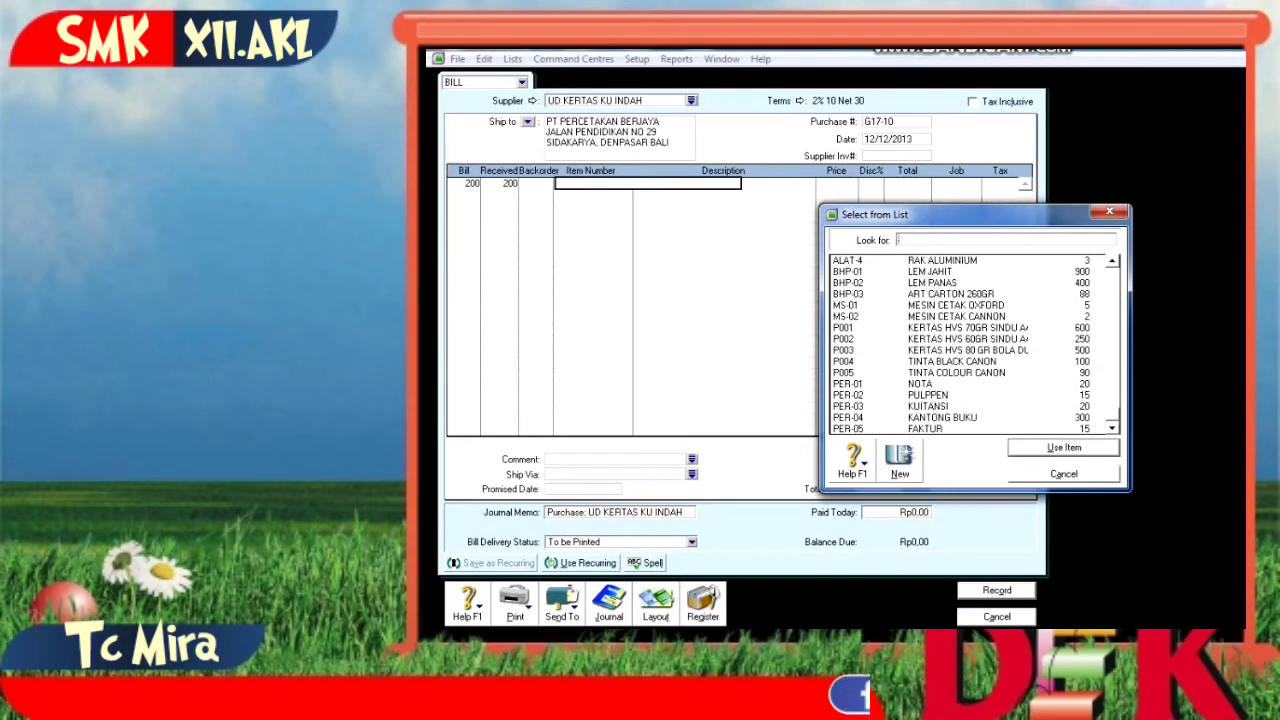
pyautogui.click(848, 282)
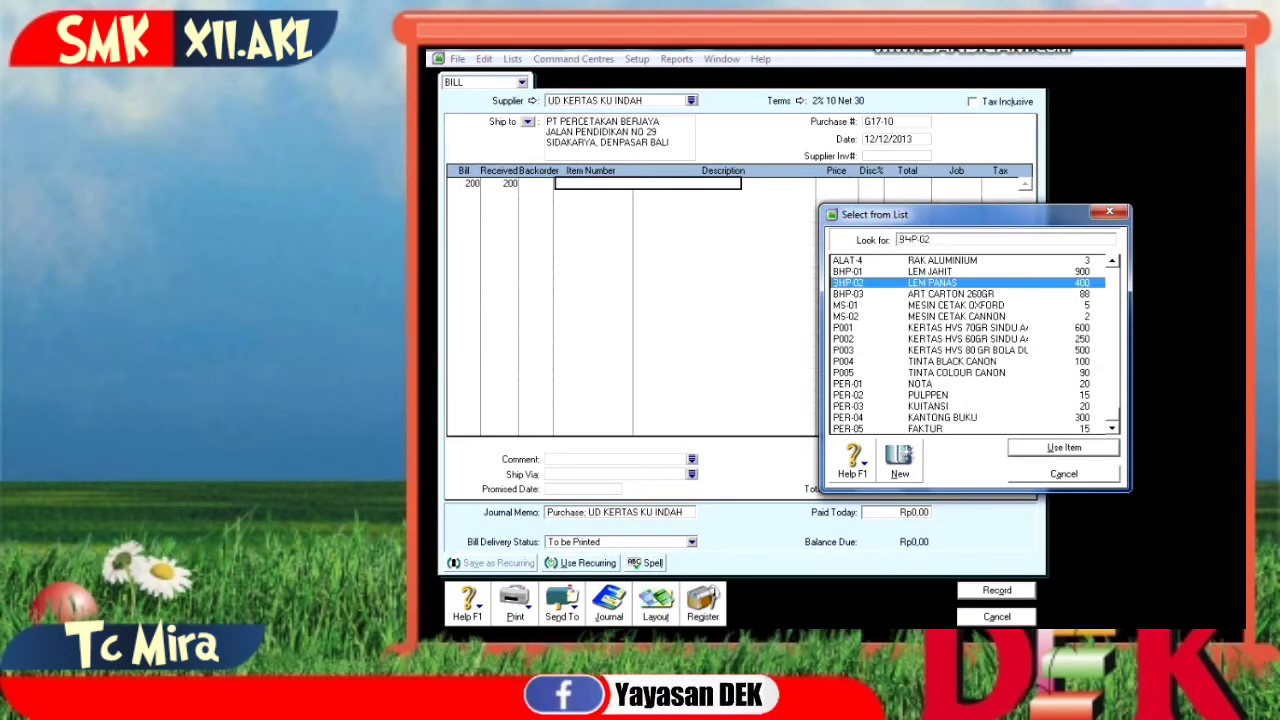
pyautogui.press('Return')
pyautogui.press('Tab')
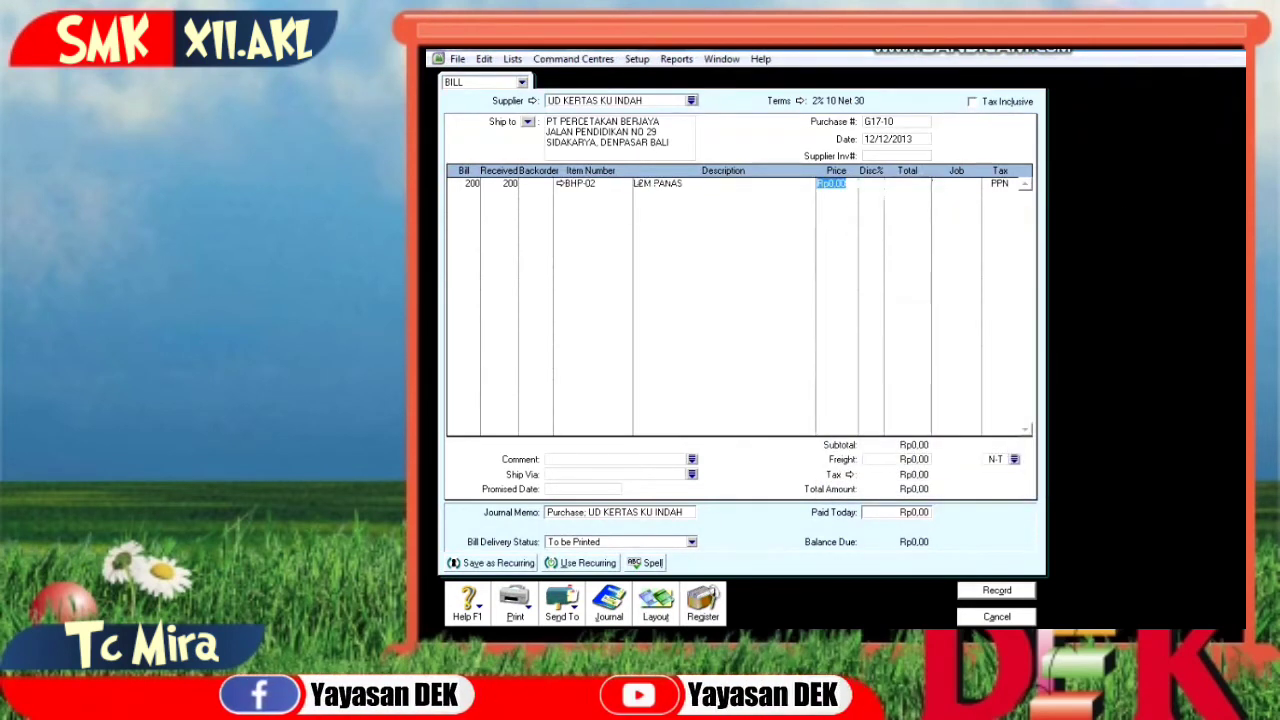
# Step: Set the LEM PANAS unit price to 12.500 and complete its bill line
pyautogui.write('12.500')
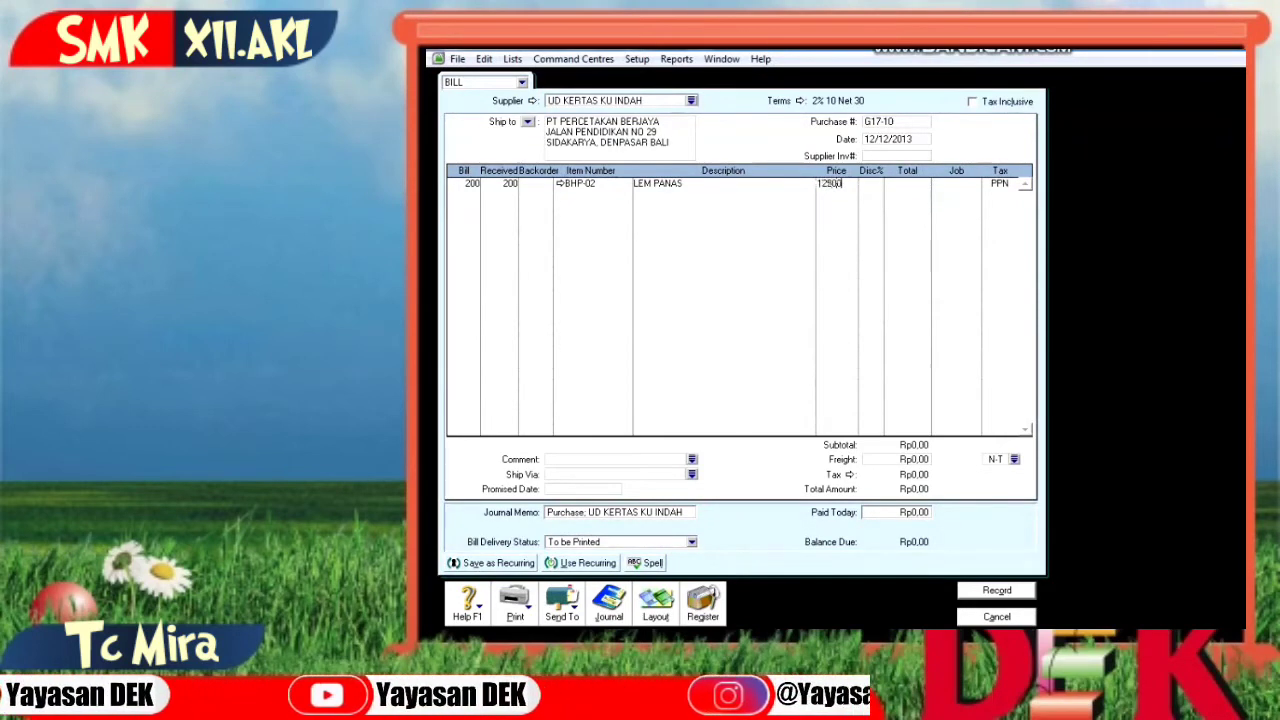
pyautogui.press('Tab')
pyautogui.press('Tab')
pyautogui.press('Tab')
pyautogui.press('Tab')
pyautogui.press('Tab')
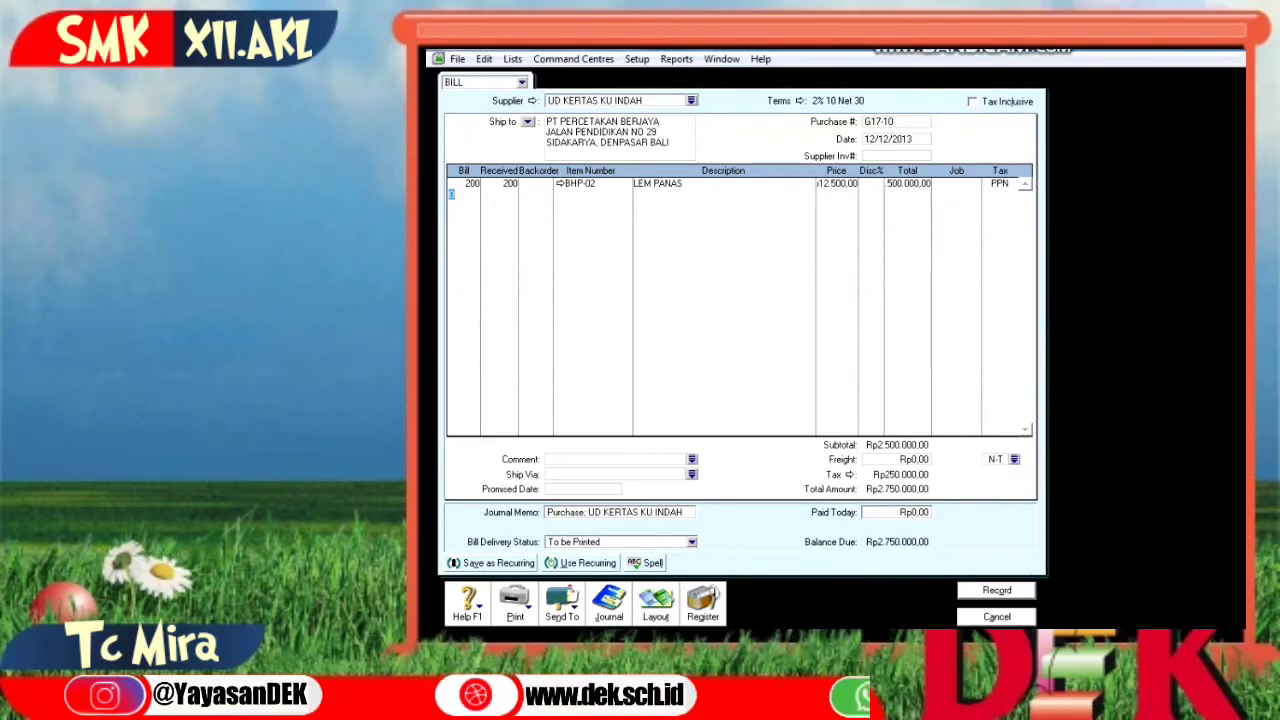
# Step: Add a second bill line for 100 units of item BHP-01 (LEM JAHIT) at a price of 12.500
pyautogui.write('100')
pyautogui.press('Tab')
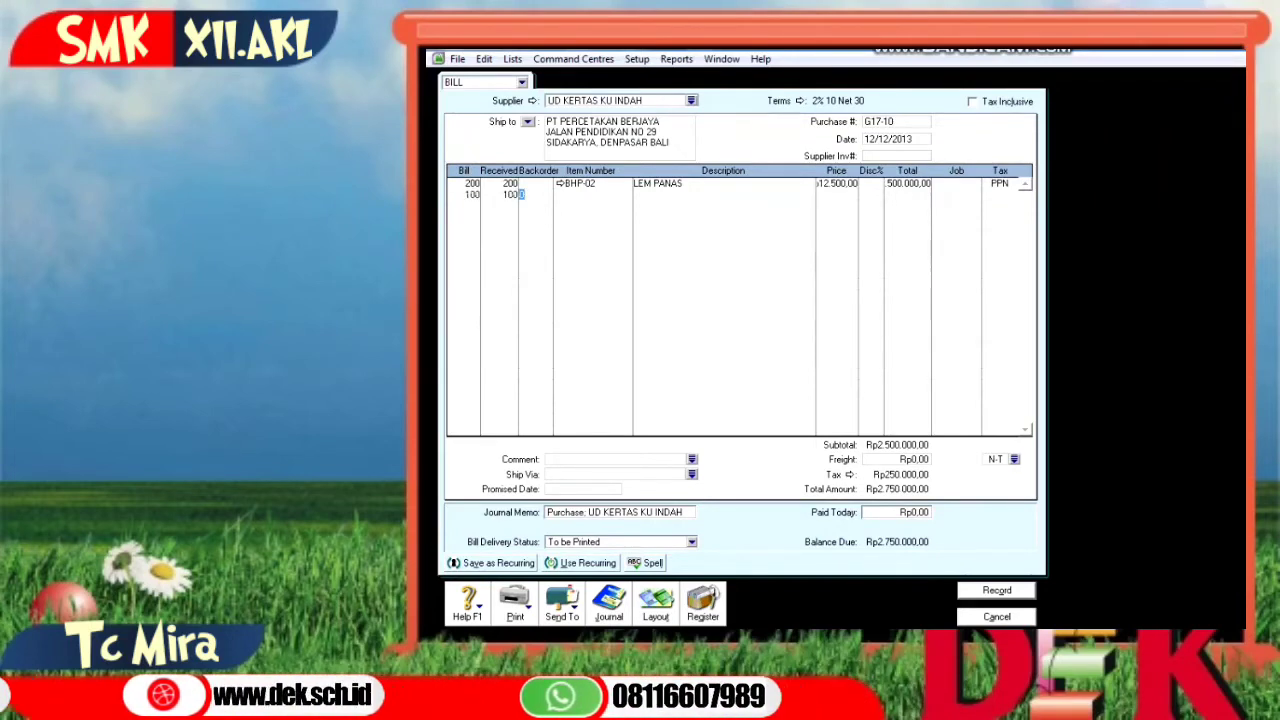
pyautogui.press('Tab')
pyautogui.press('Tab')
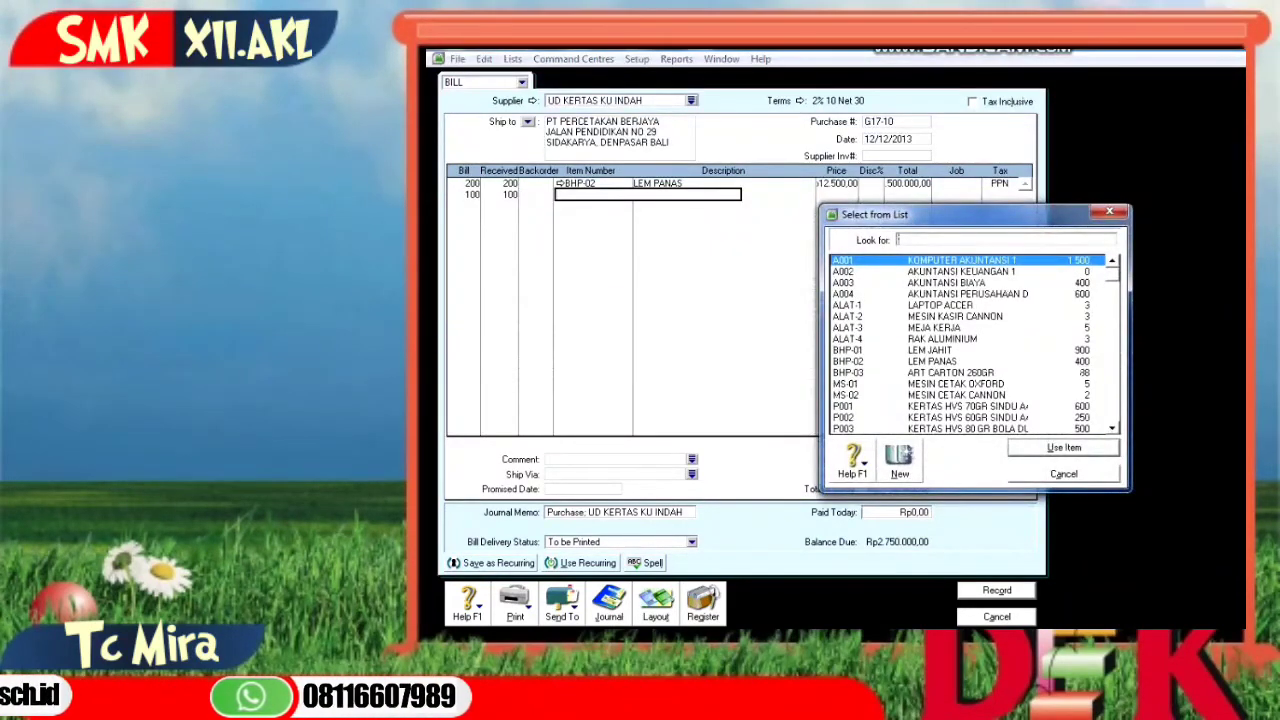
pyautogui.write('BHP-01')
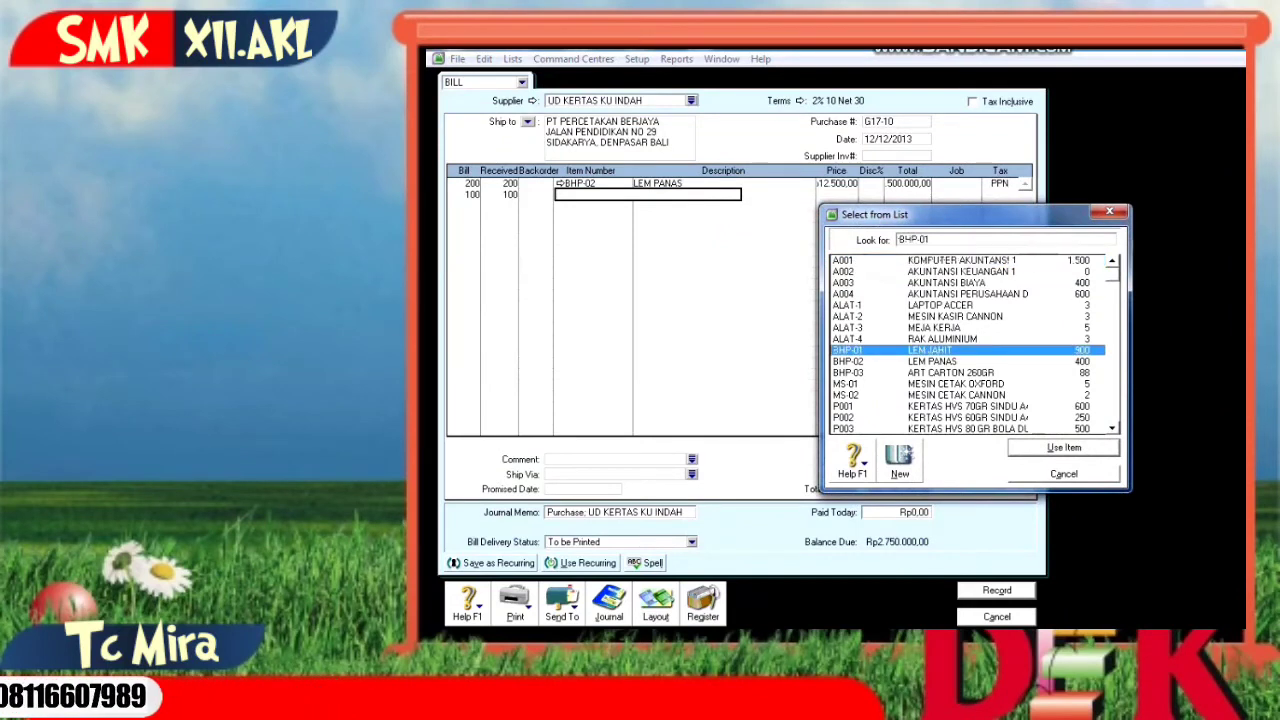
pyautogui.press('Return')
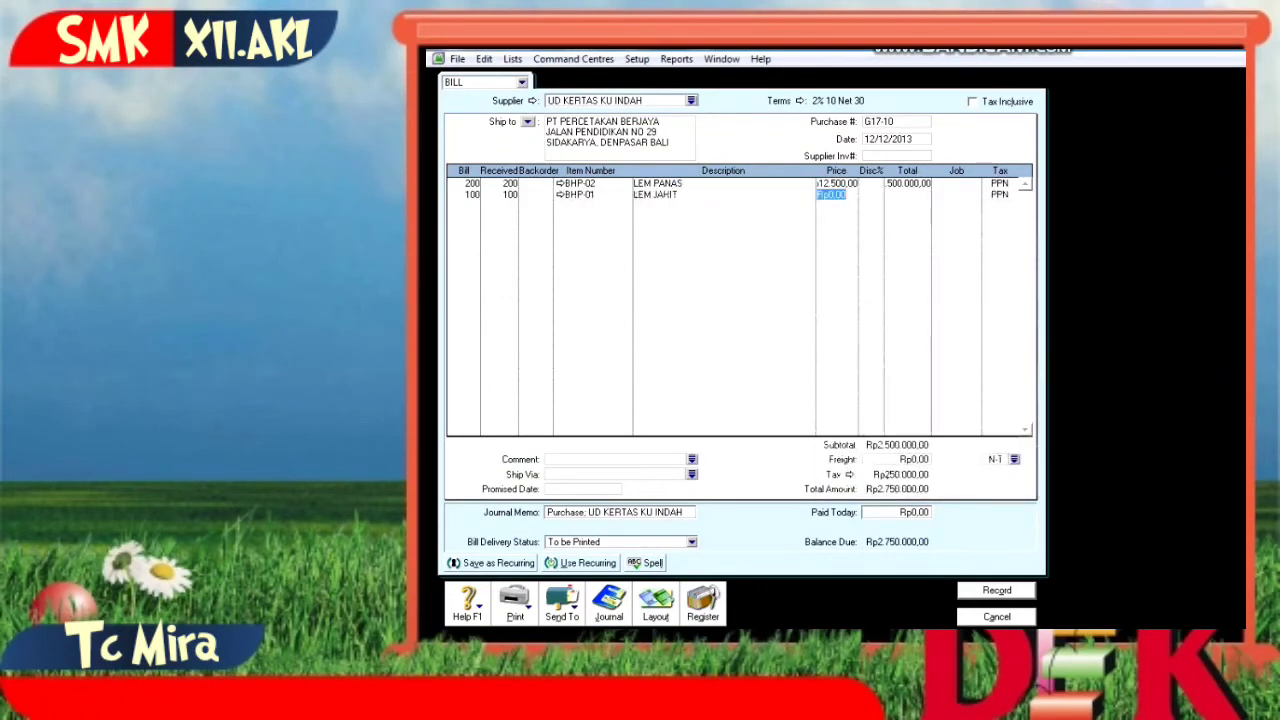
pyautogui.write('12500')
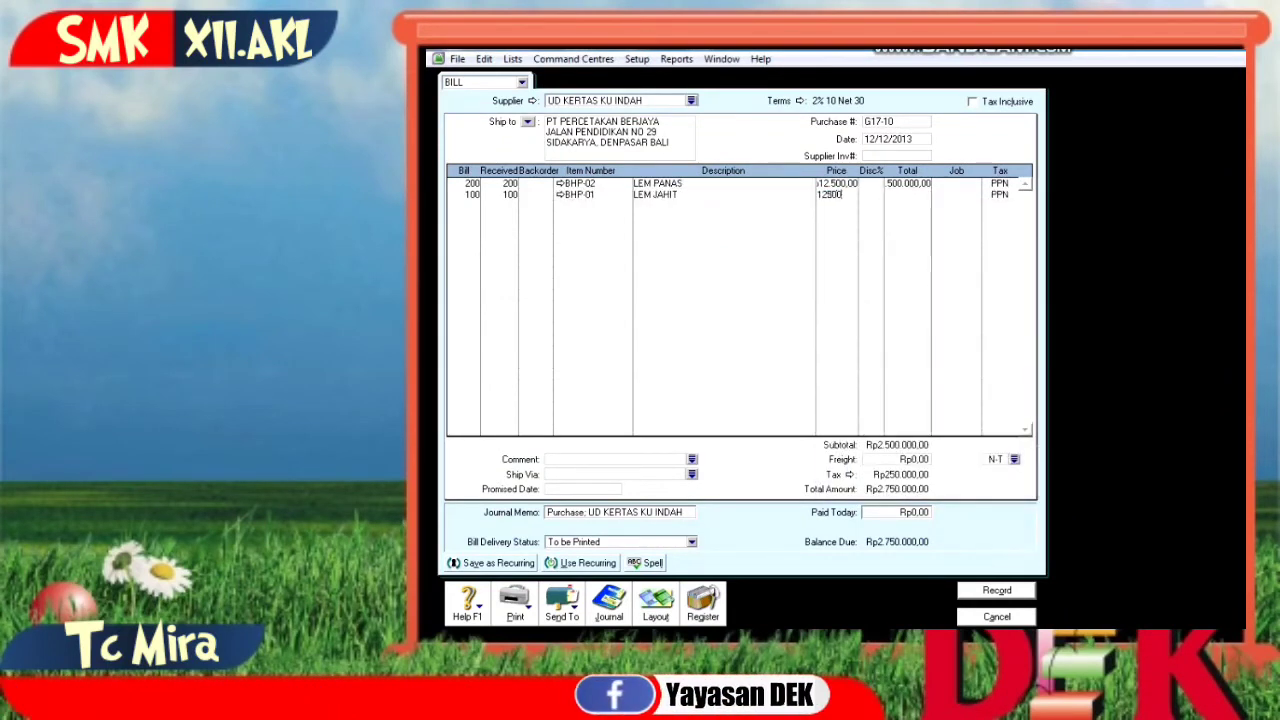
pyautogui.press('Tab')
pyautogui.press('Tab')
pyautogui.press('Tab')
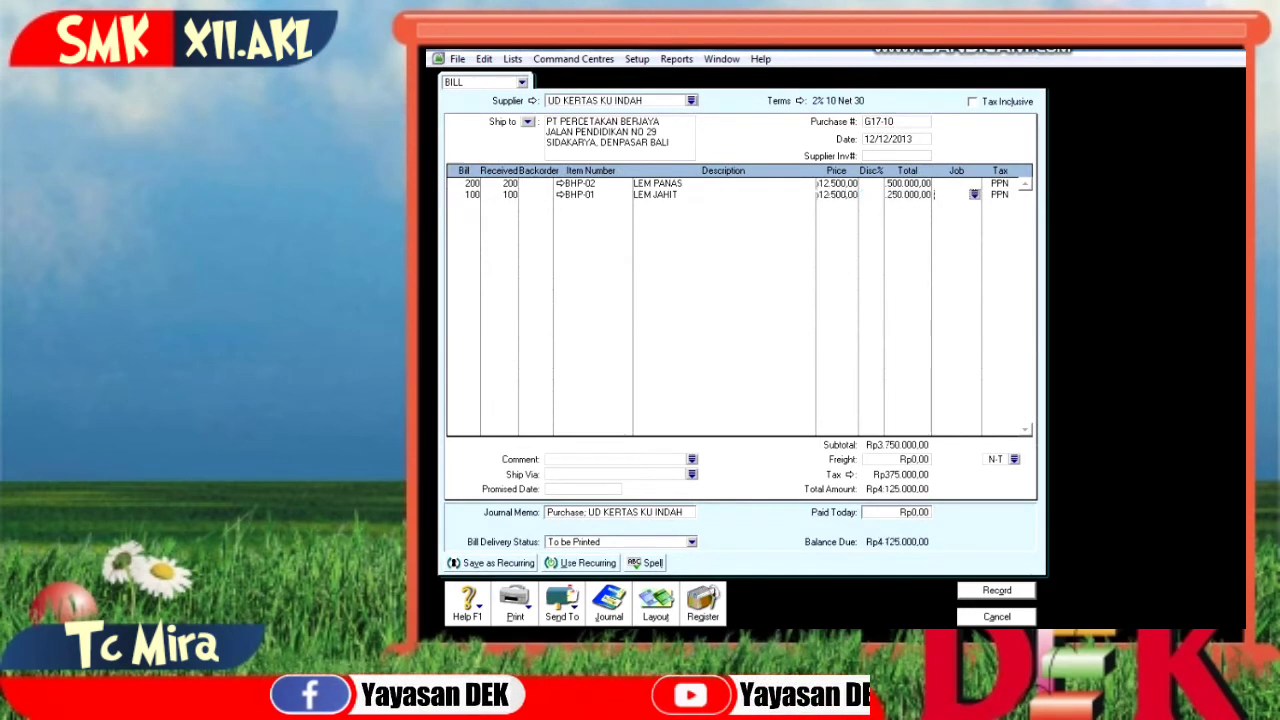
pyautogui.press('Tab')
pyautogui.press('Tab')
# Step: Add a third bill line for 22 units of item BHP-03 (ART CARTON 260GR) at a price of 50.000
pyautogui.write('22')
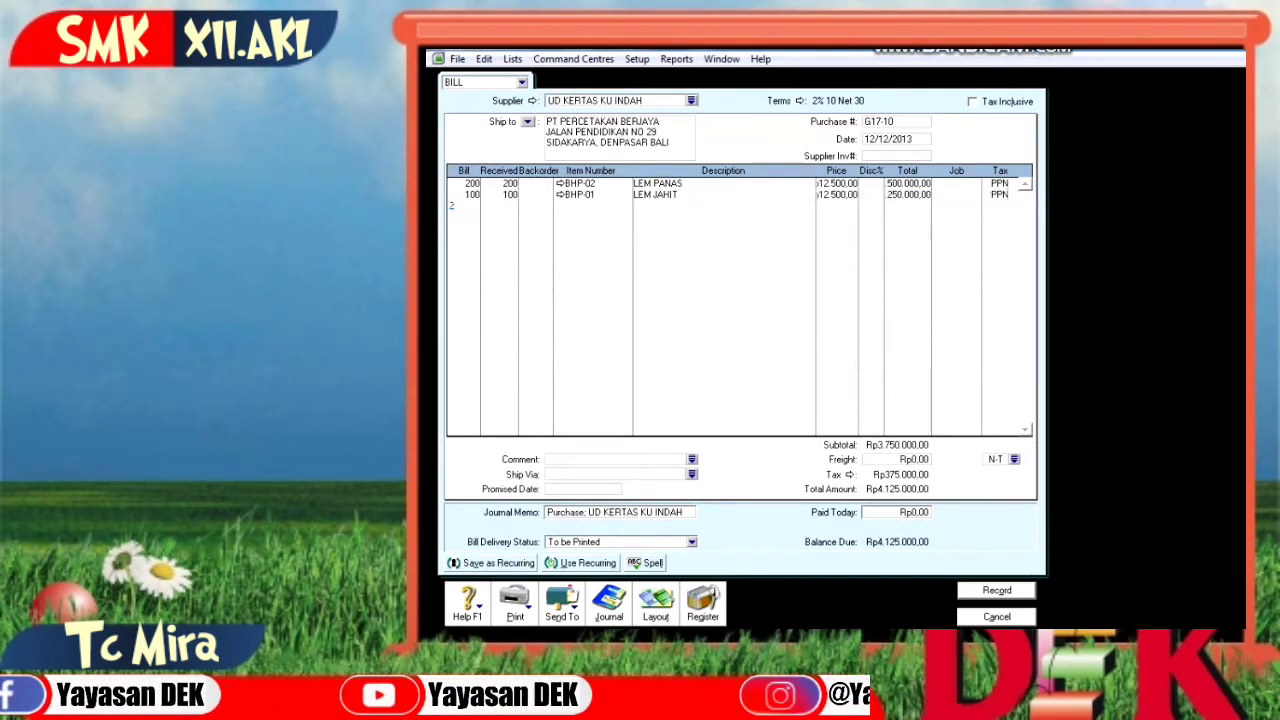
pyautogui.press('Tab')
pyautogui.press('Tab')
pyautogui.press('Tab')
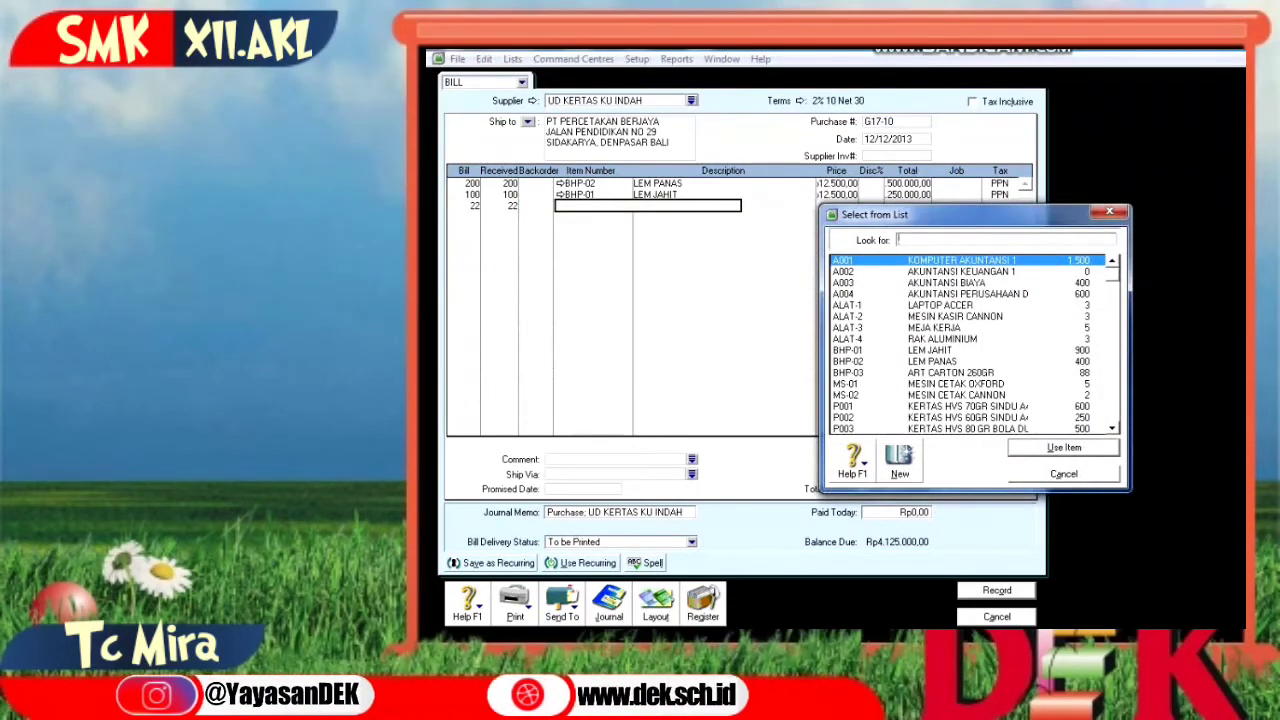
pyautogui.write('BHP-03')
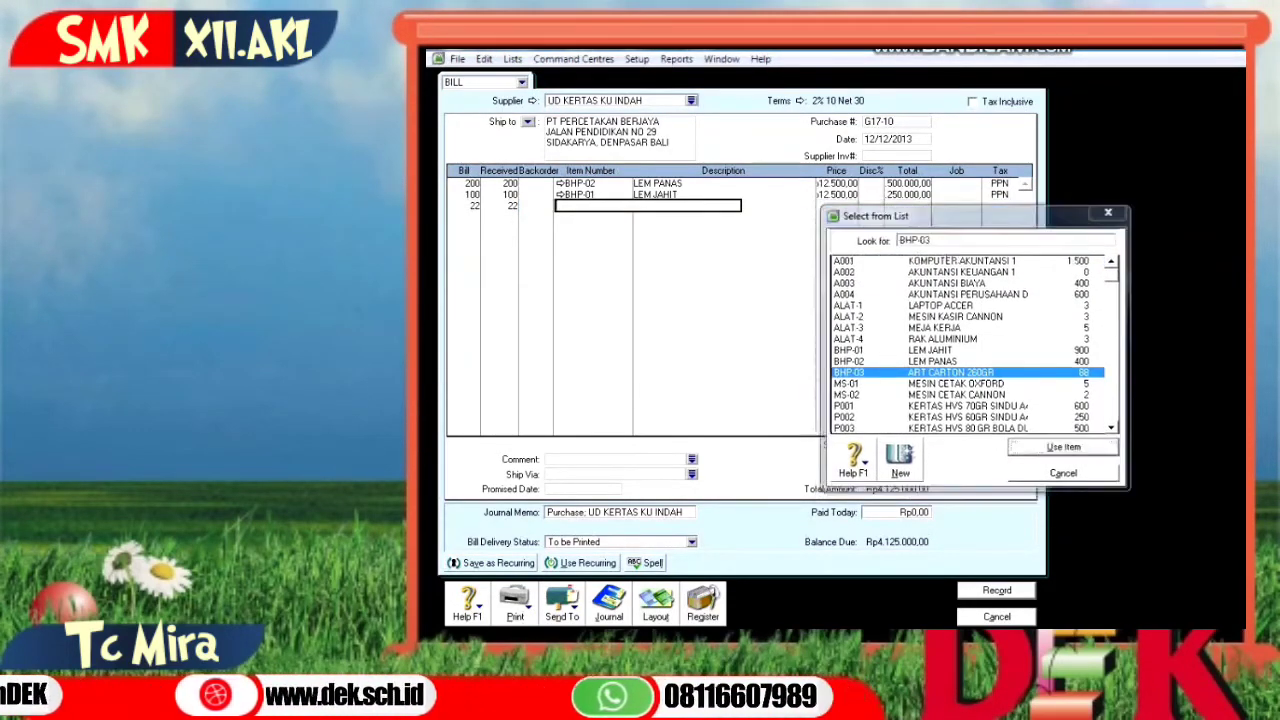
pyautogui.press('Return')
pyautogui.press('Tab')
pyautogui.write('50000')
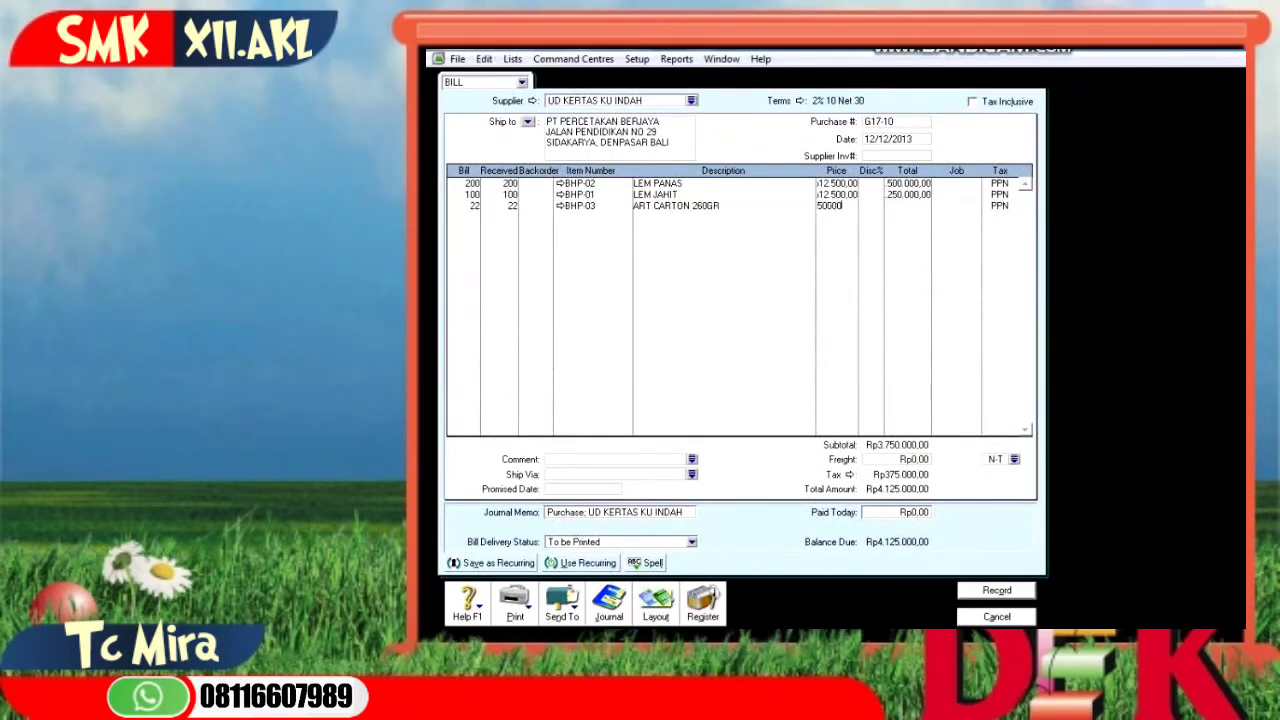
pyautogui.press('Tab')
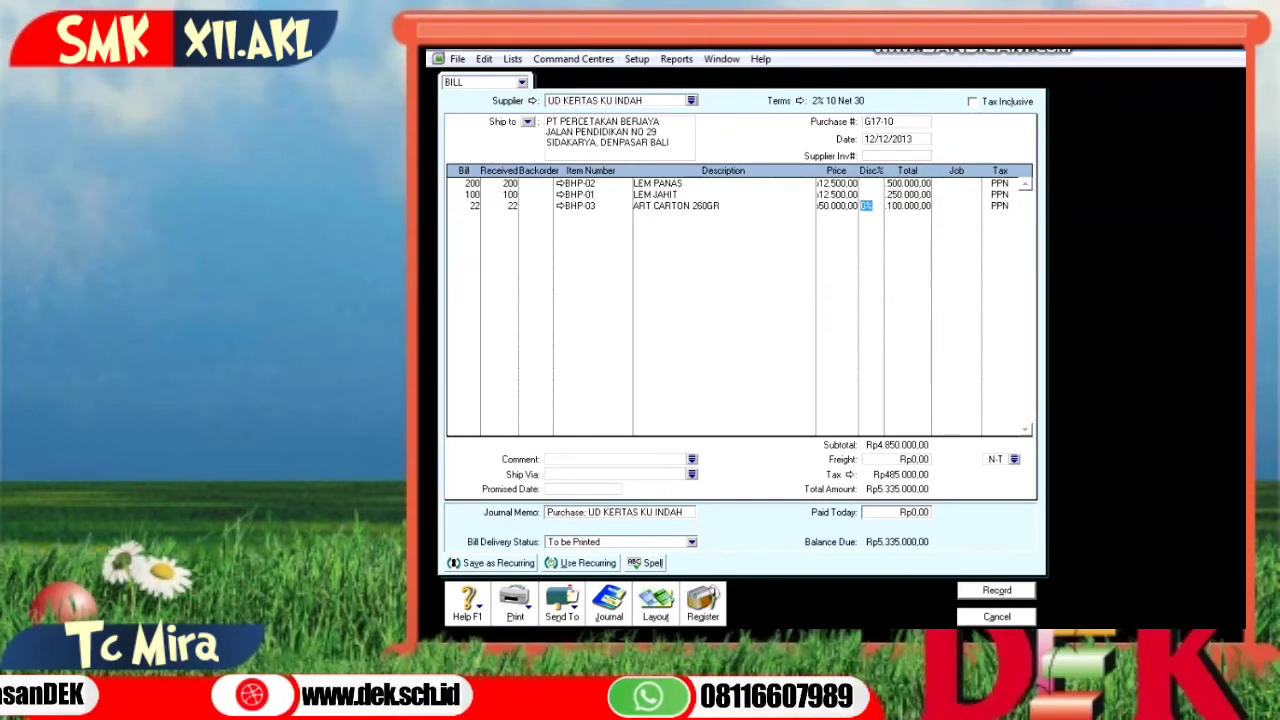
# Step: Set the freight charge on the UD KERTAS KU INDAH bill to 100.000
pyautogui.click(916, 459)
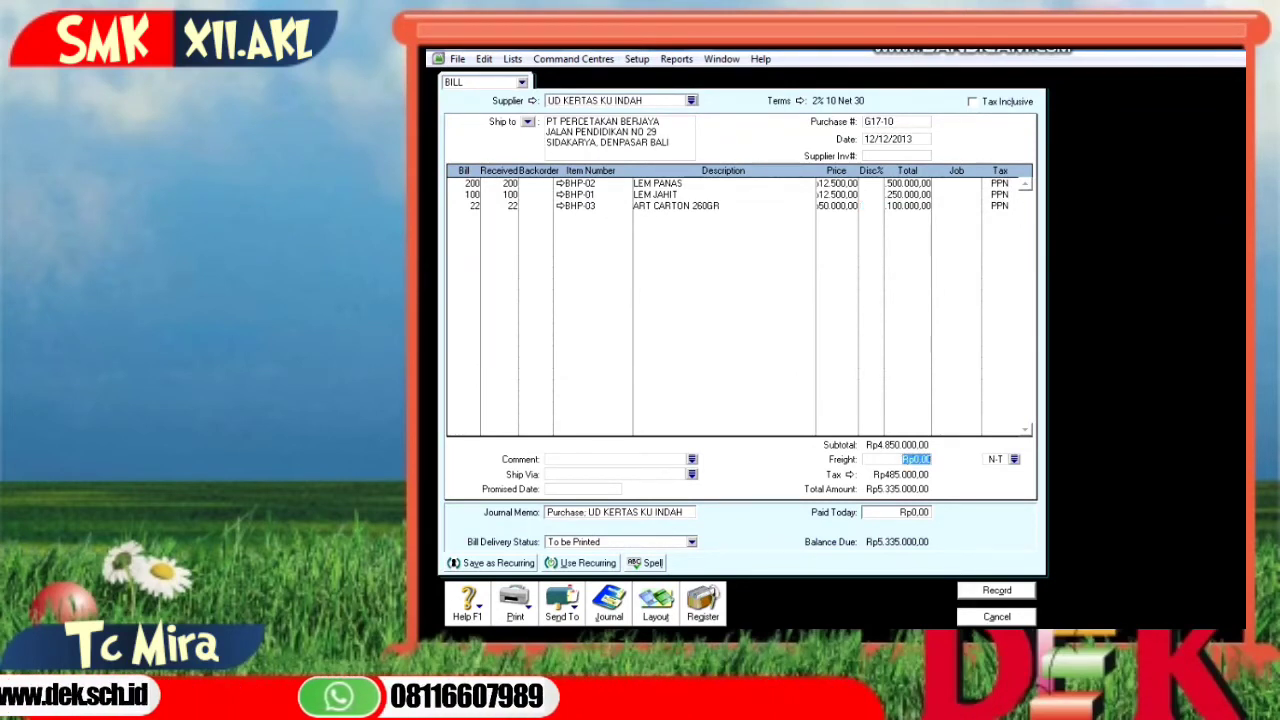
pyautogui.write('10')
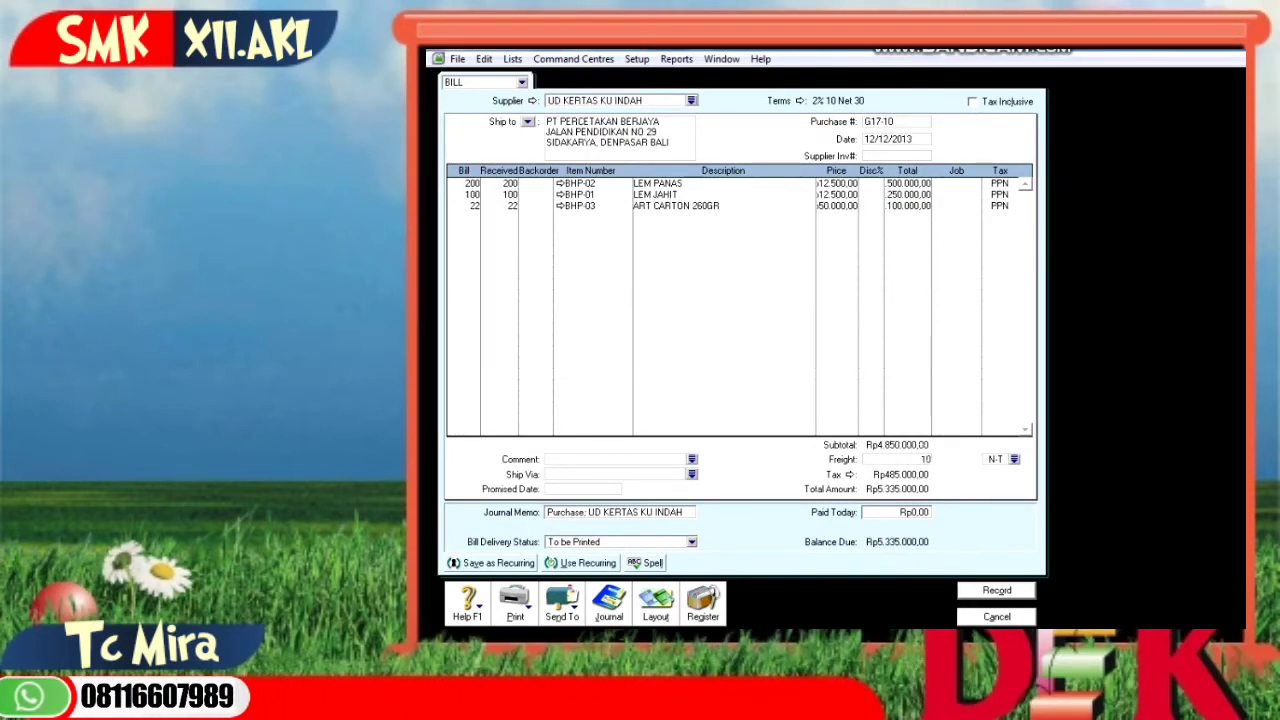
pyautogui.write('0.000')
pyautogui.press('Tab')
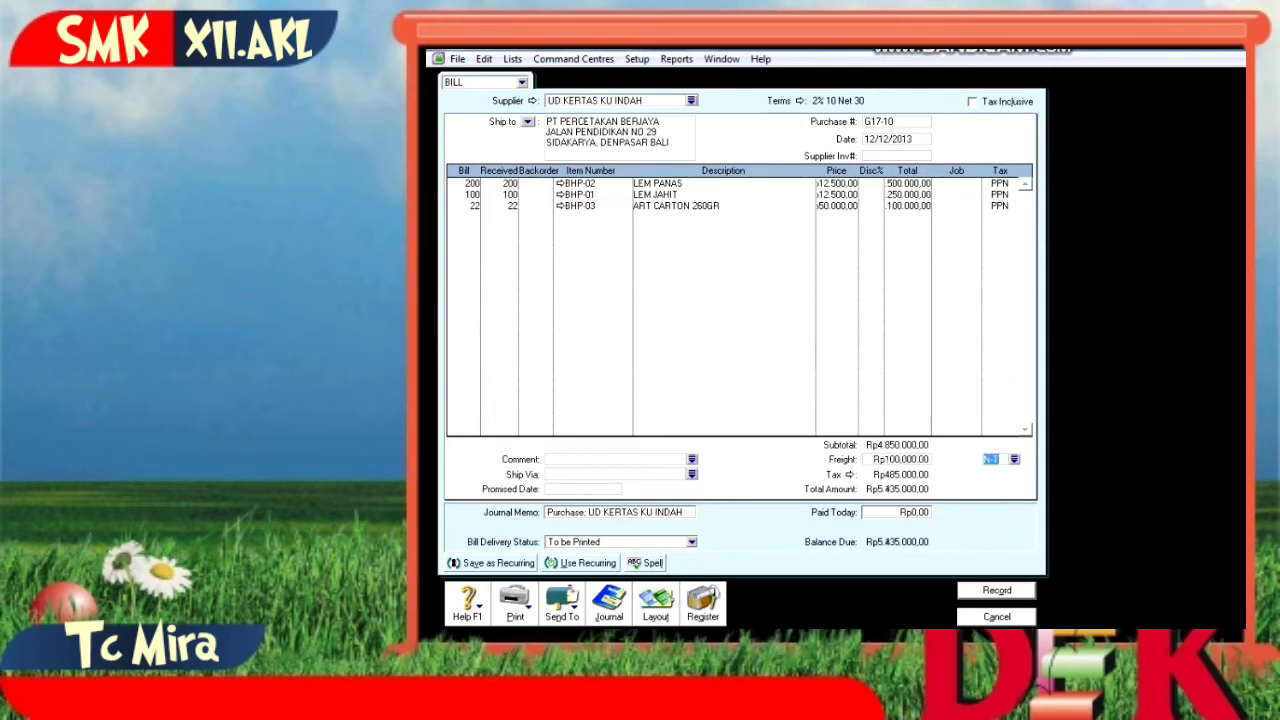